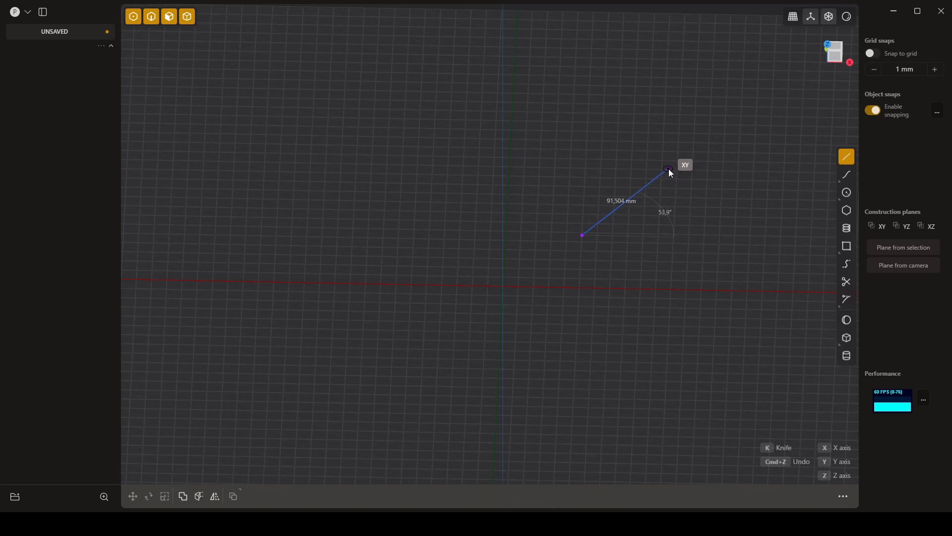
# - Finish the started straight line on the XY plane at about 77 mm long and 52°
pyautogui.press('Tab')
pyautogui.press('Tab')
pyautogui.press('Tab')
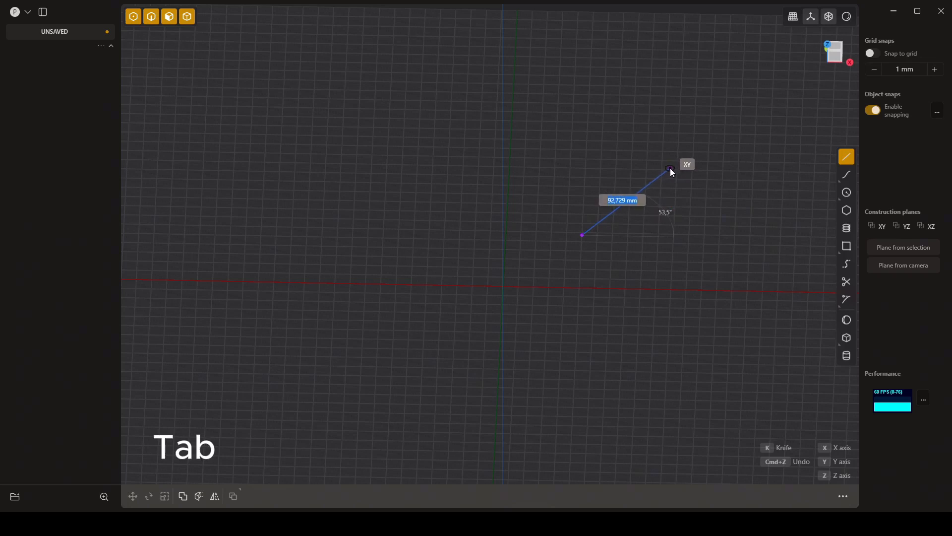
pyautogui.press('Tab')
pyautogui.press('Tab')
pyautogui.press('Tab')
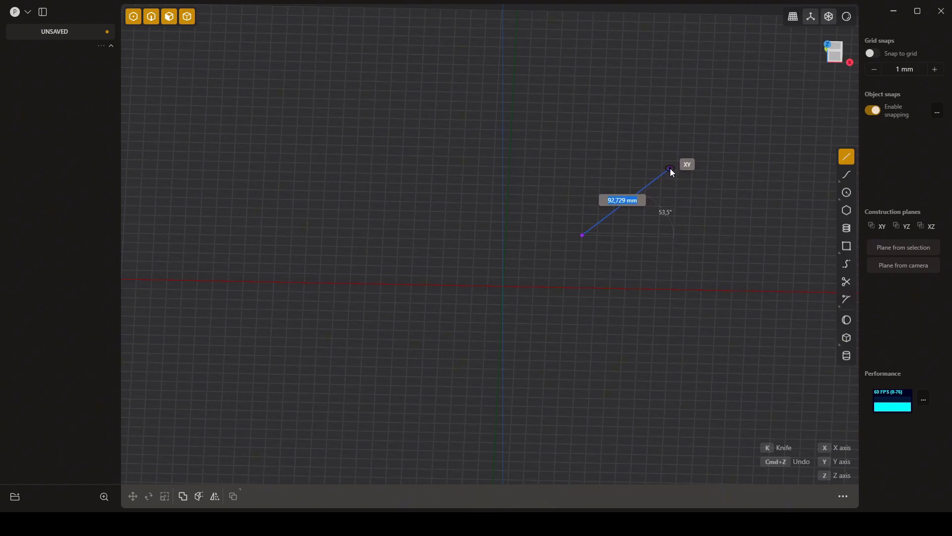
pyautogui.press('Tab')
pyautogui.press('Tab')
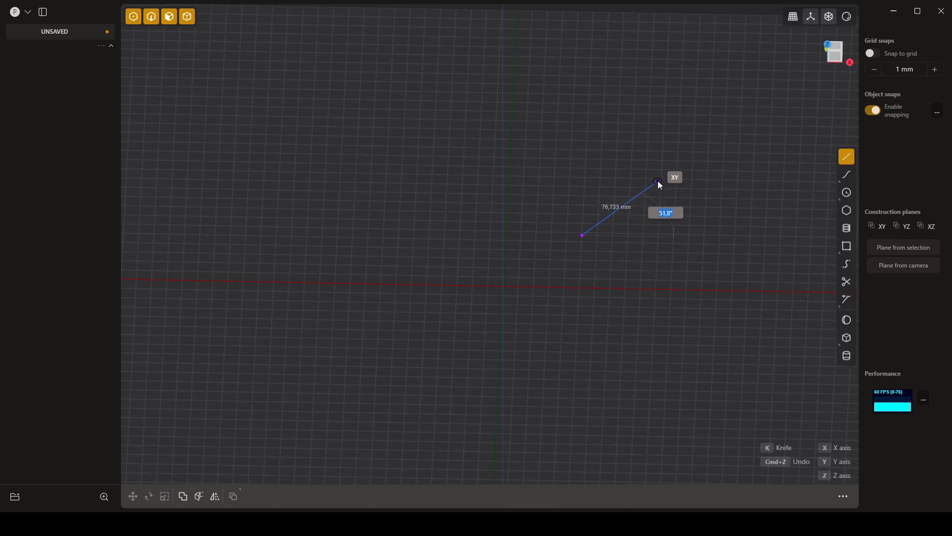
pyautogui.click(658, 180)
pyautogui.moveTo(653, 240); pyautogui.dragTo(684, 243, button='middle')
pyautogui.click(694, 250)
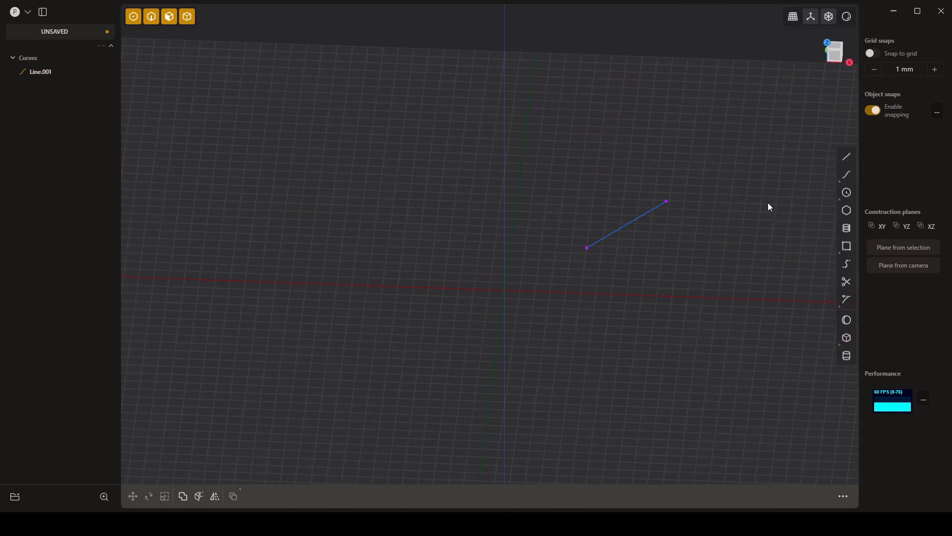
# - Draw a polyline loop of eight vertices on the XY plane around the single line, ending back on its first point
pyautogui.click(847, 156)
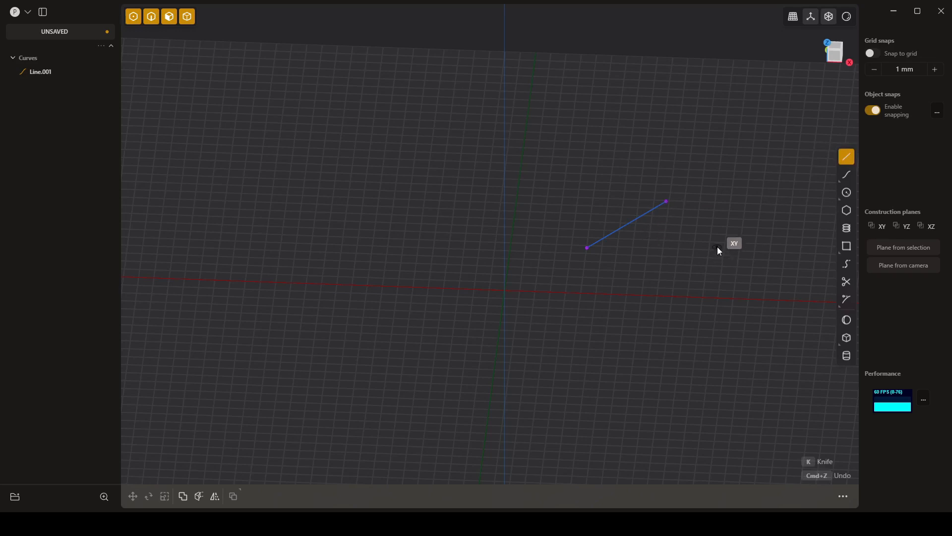
pyautogui.click(716, 252)
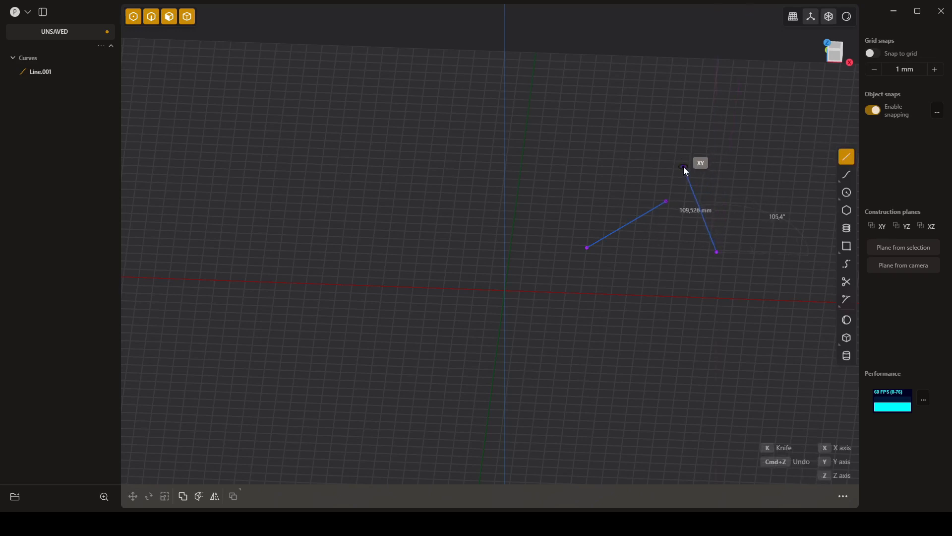
pyautogui.click(684, 167)
pyautogui.click(596, 172)
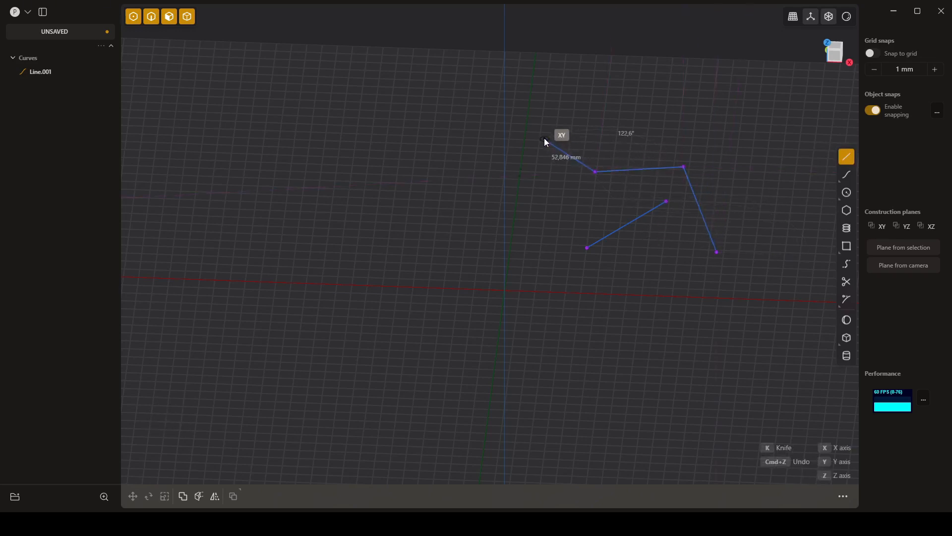
pyautogui.click(542, 134)
pyautogui.click(639, 114)
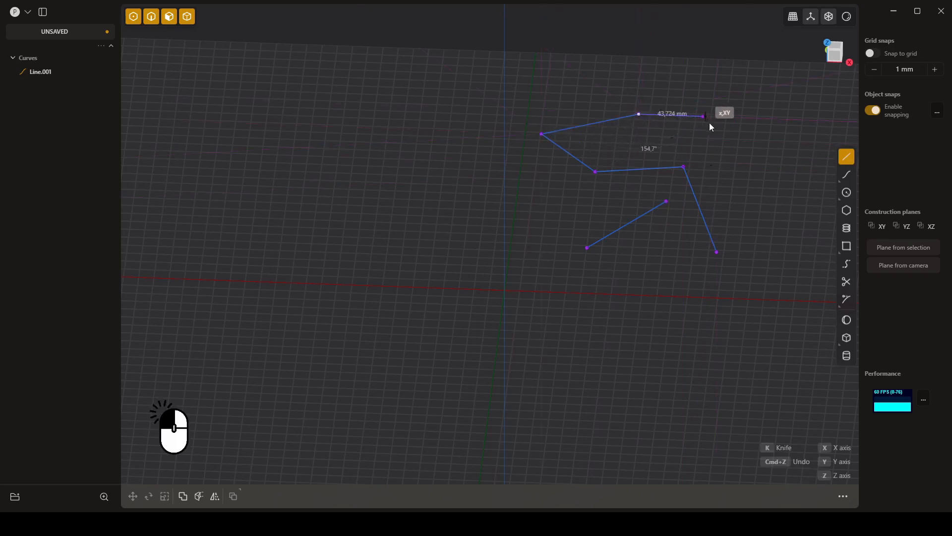
pyautogui.click(740, 136)
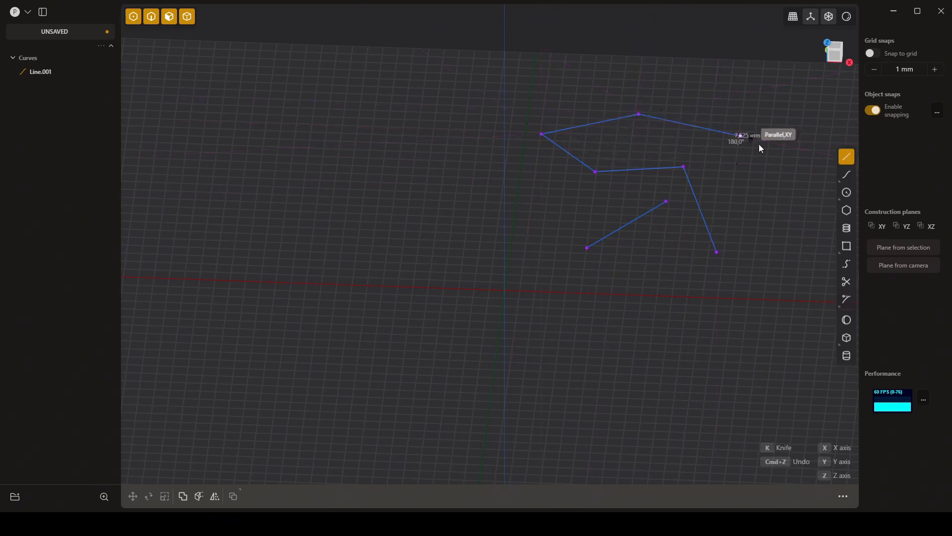
pyautogui.click(784, 192)
pyautogui.click(763, 239)
pyautogui.click(717, 252)
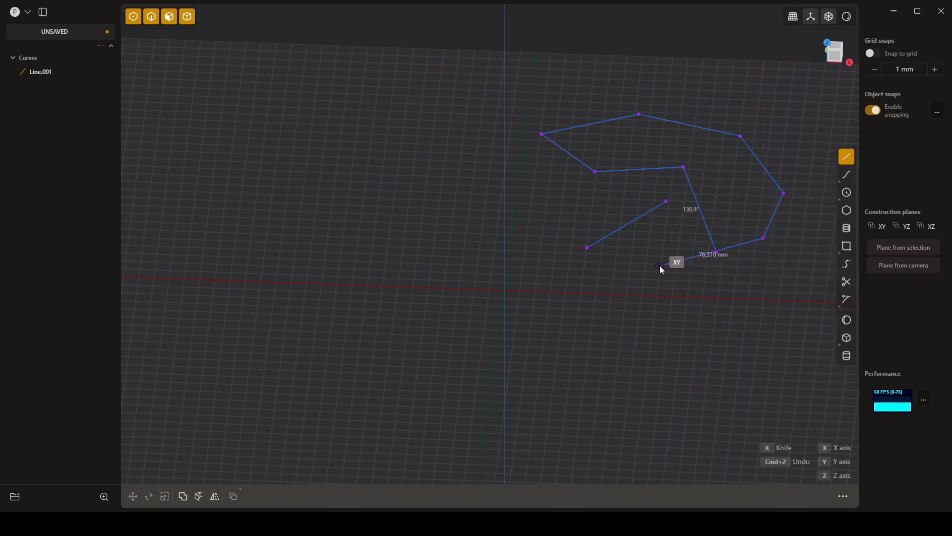
# - Undo the polyline's closing segment, continue it with five more points that cross its own outline, and finish it as an open polyline
pyautogui.hotkey('ctrl', 'z')
pyautogui.click(667, 223)
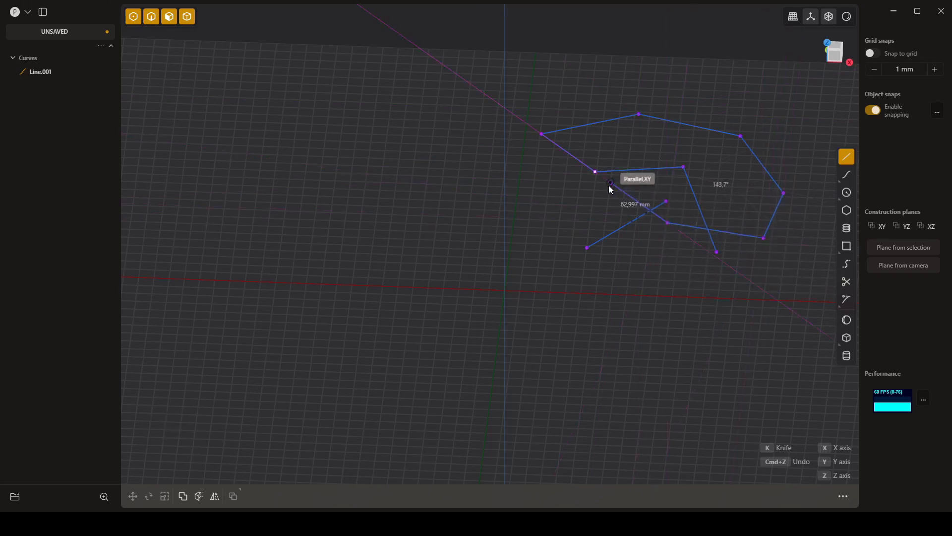
pyautogui.click(608, 201)
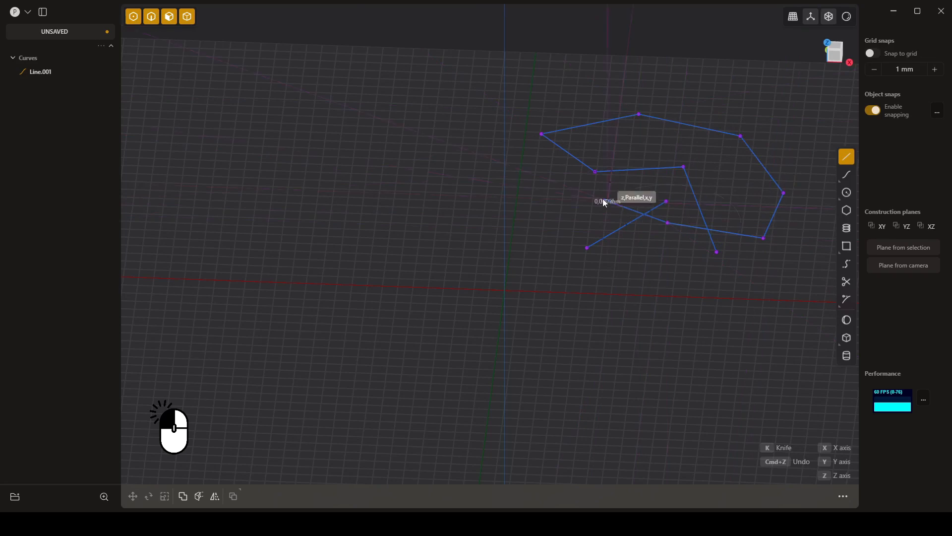
pyautogui.click(555, 182)
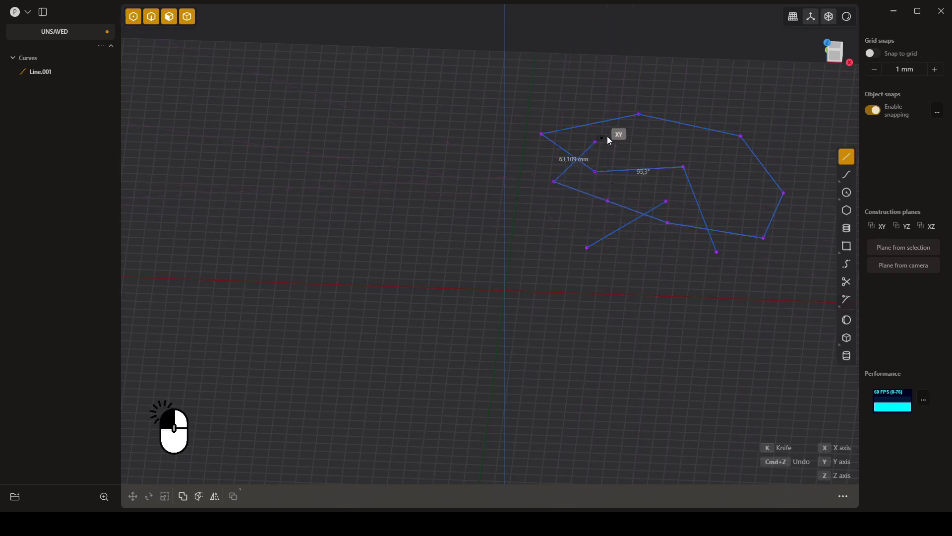
pyautogui.click(718, 108)
pyautogui.click(772, 109)
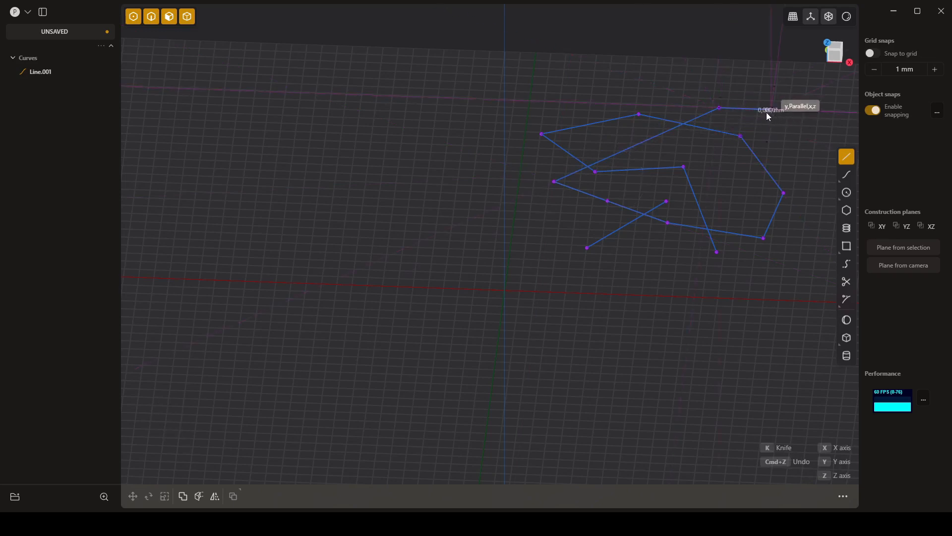
pyautogui.rightClick(785, 133)
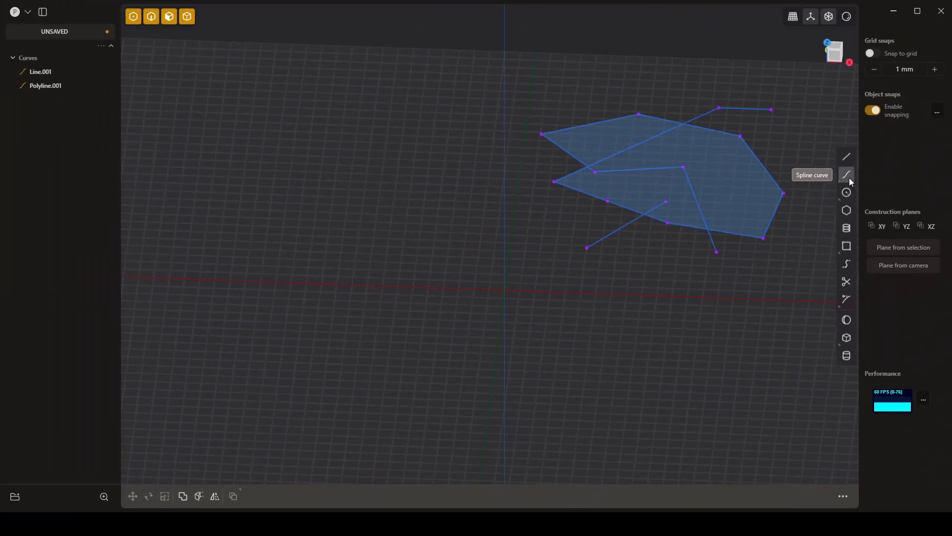
# - Draw an open, self-crossing spline curve through eleven points beside the polyline, and deselect it
pyautogui.click(848, 177)
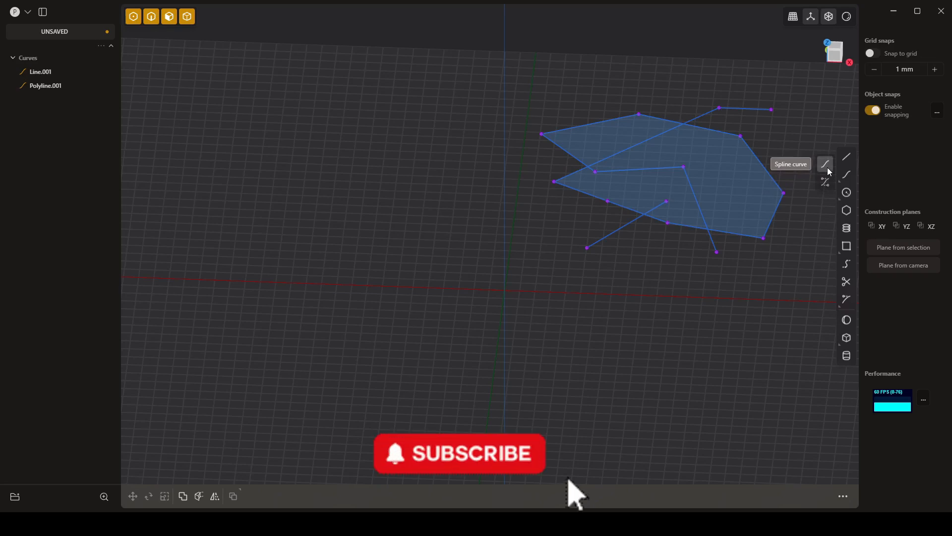
pyautogui.click(827, 166)
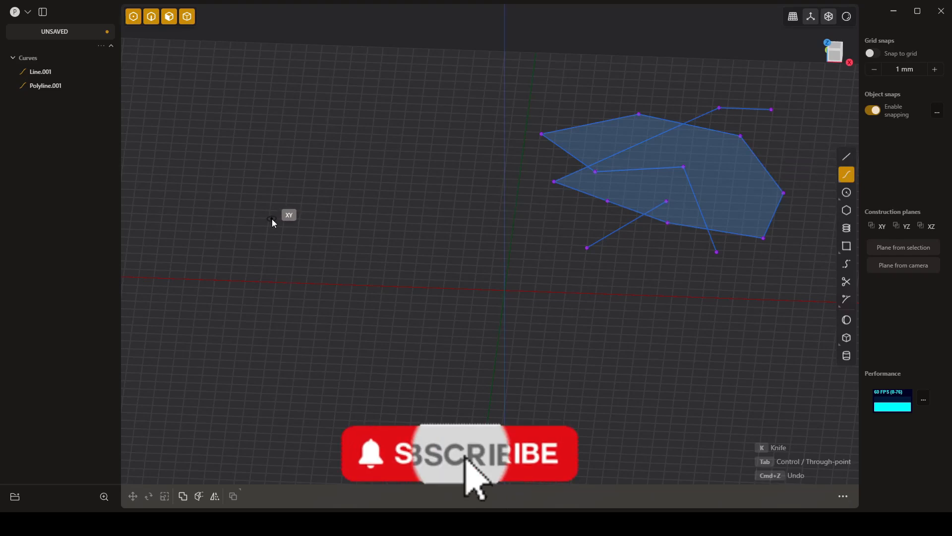
pyautogui.click(272, 219)
pyautogui.click(371, 150)
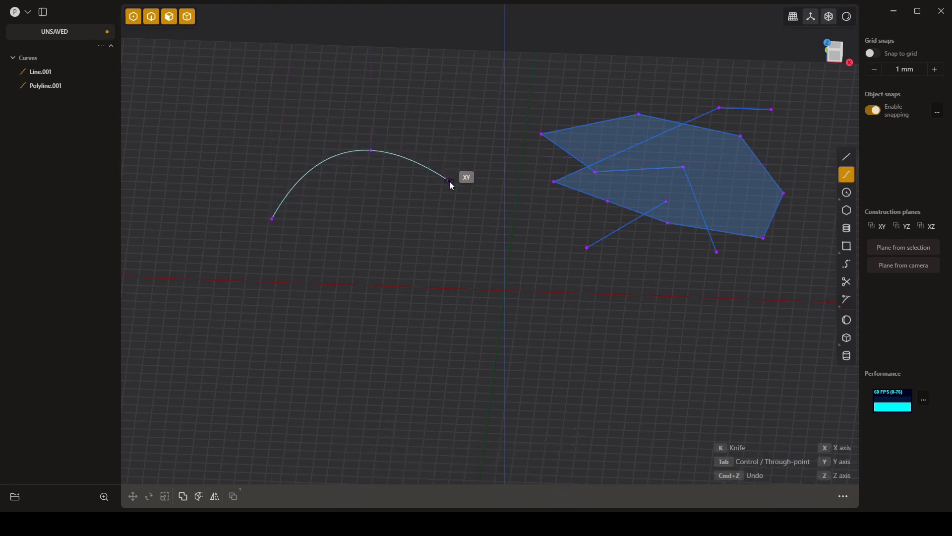
pyautogui.click(414, 210)
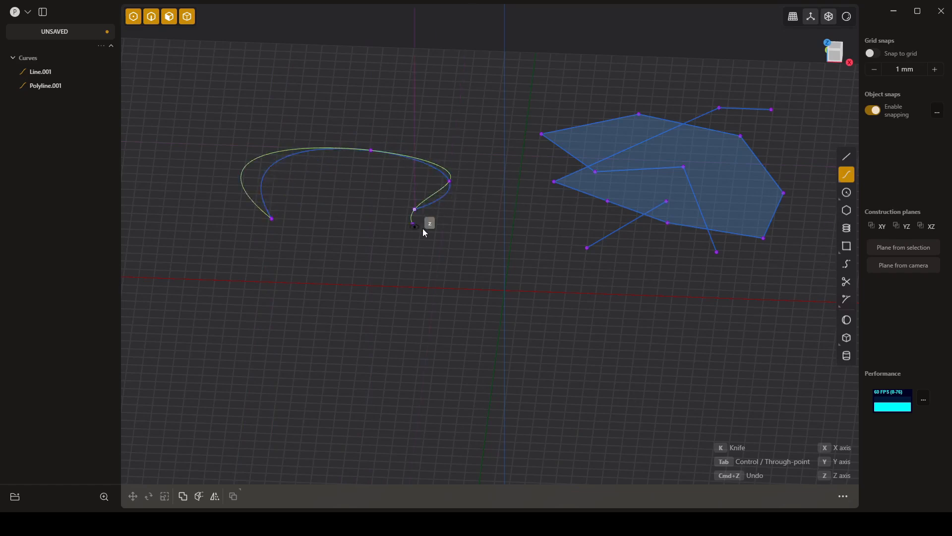
pyautogui.click(455, 232)
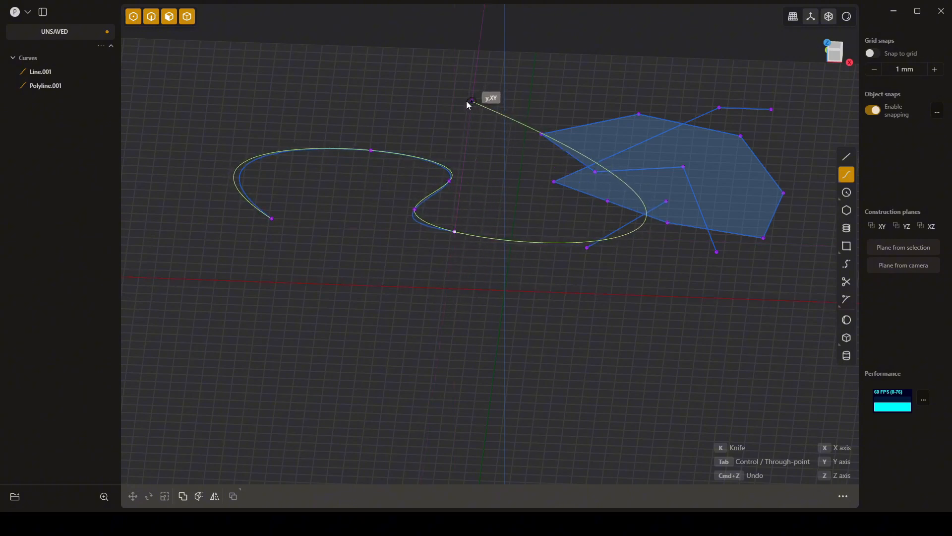
pyautogui.click(465, 154)
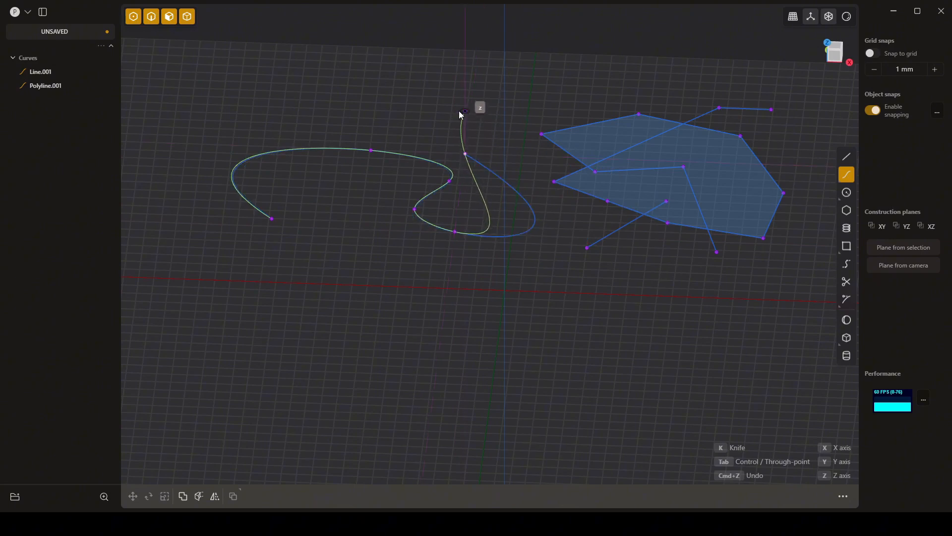
pyautogui.click(464, 110)
pyautogui.click(424, 118)
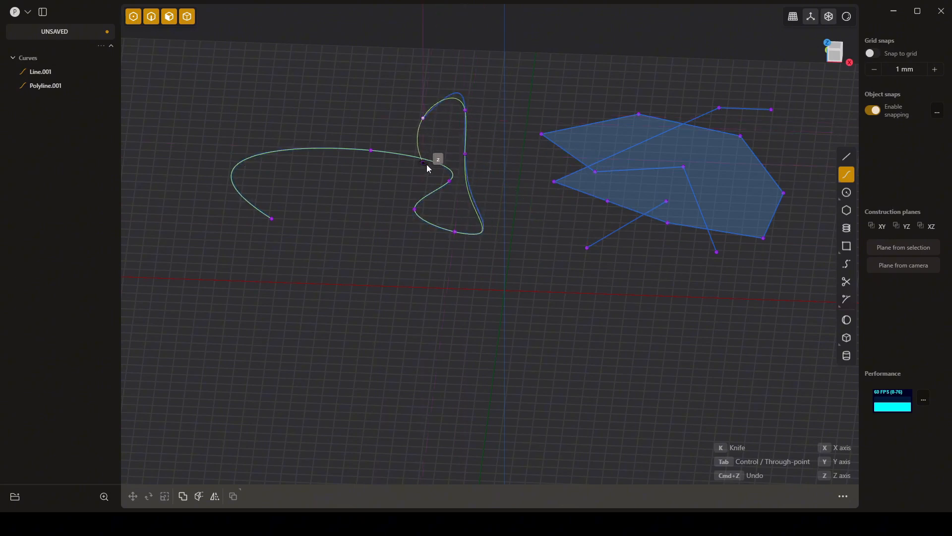
pyautogui.click(416, 188)
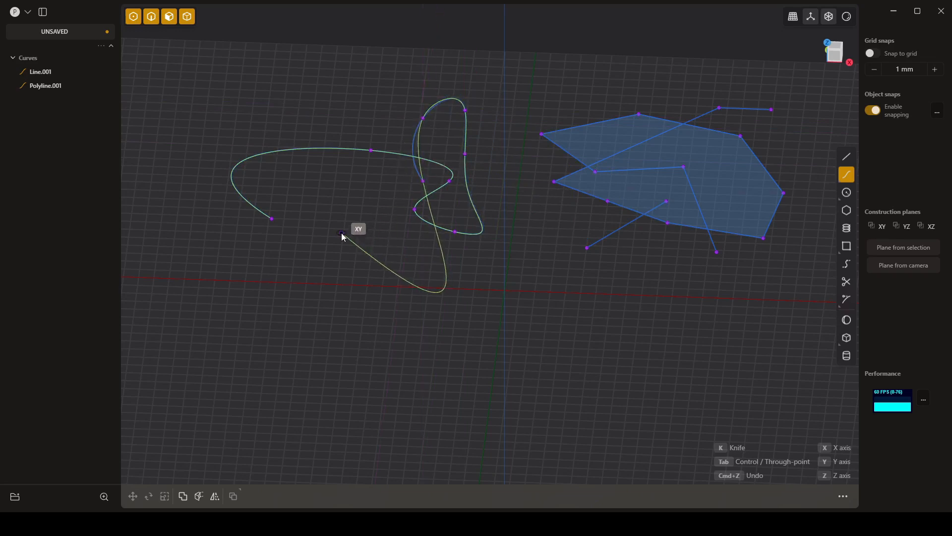
pyautogui.click(341, 236)
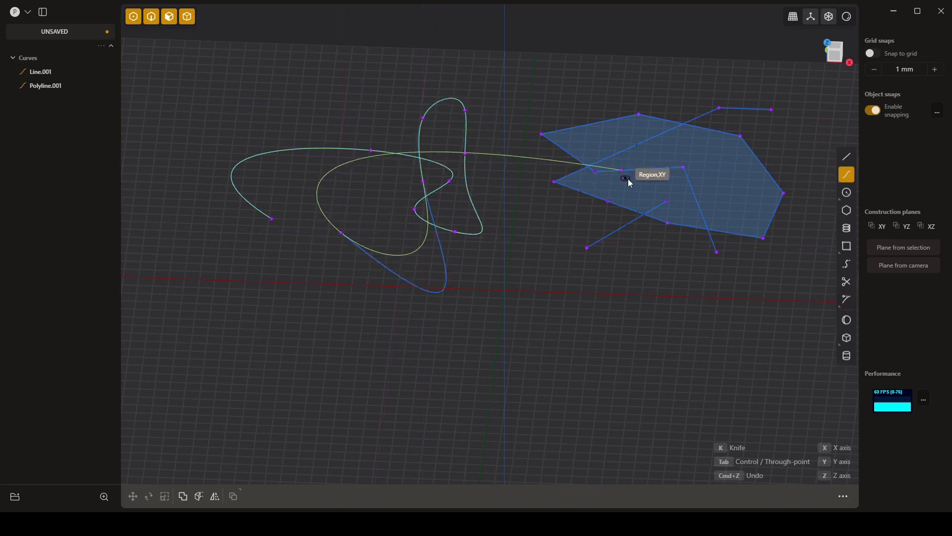
pyautogui.click(303, 232)
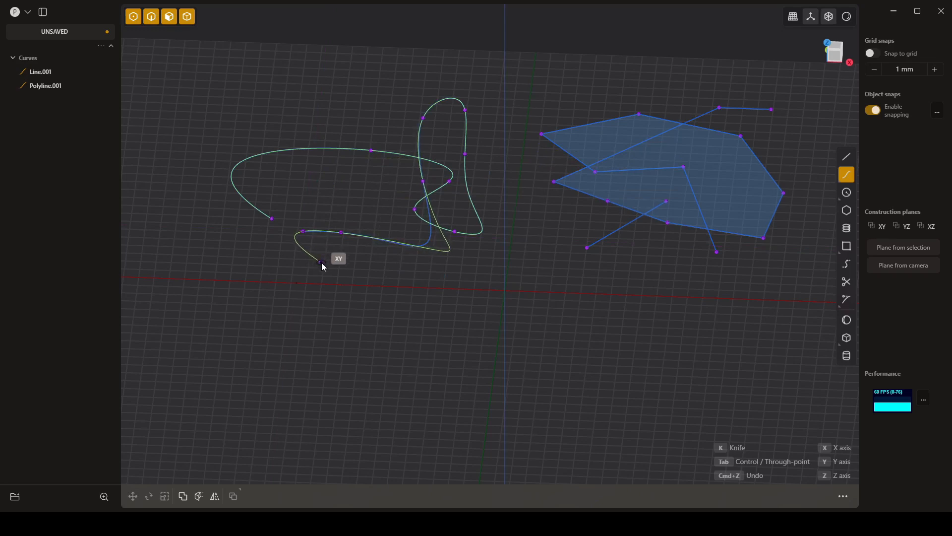
pyautogui.rightClick(321, 262)
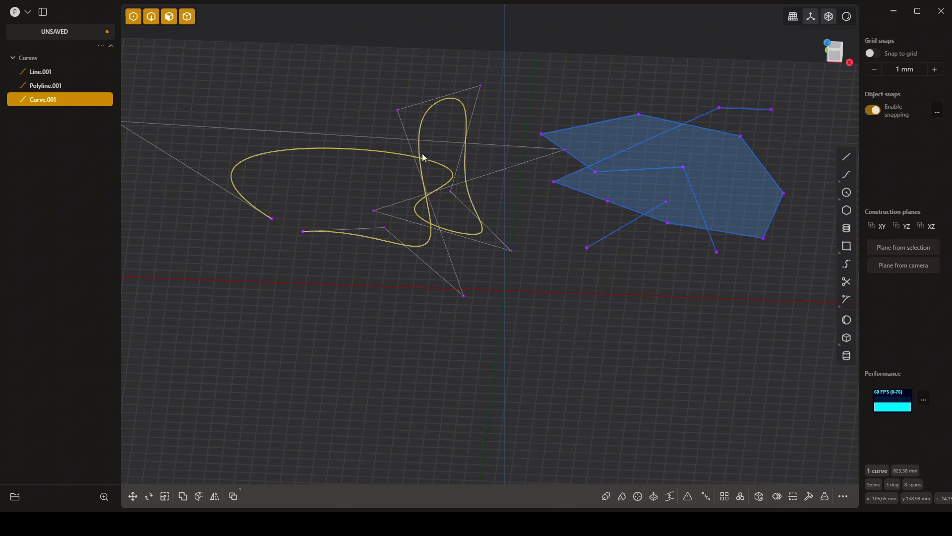
pyautogui.click(555, 260)
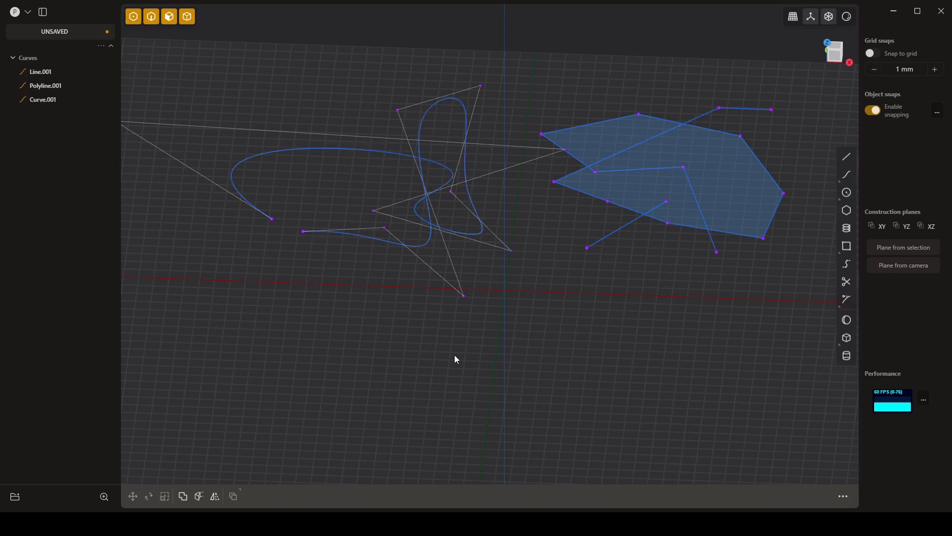
# - Examine the line, polyline and spline from several angles and in the Top, Front and Right views, returning to a free angled view
pyautogui.moveTo(420, 365)
pyautogui.mouseDown(button='middle')
pyautogui.moveTo(453, 355)
pyautogui.moveTo(469, 338)
pyautogui.moveTo(468, 323)
pyautogui.moveTo(425, 321)
pyautogui.moveTo(425, 348)
pyautogui.moveTo(412, 340)
pyautogui.moveTo(423, 340)
pyautogui.moveTo(419, 350)
pyautogui.mouseUp(button='middle')
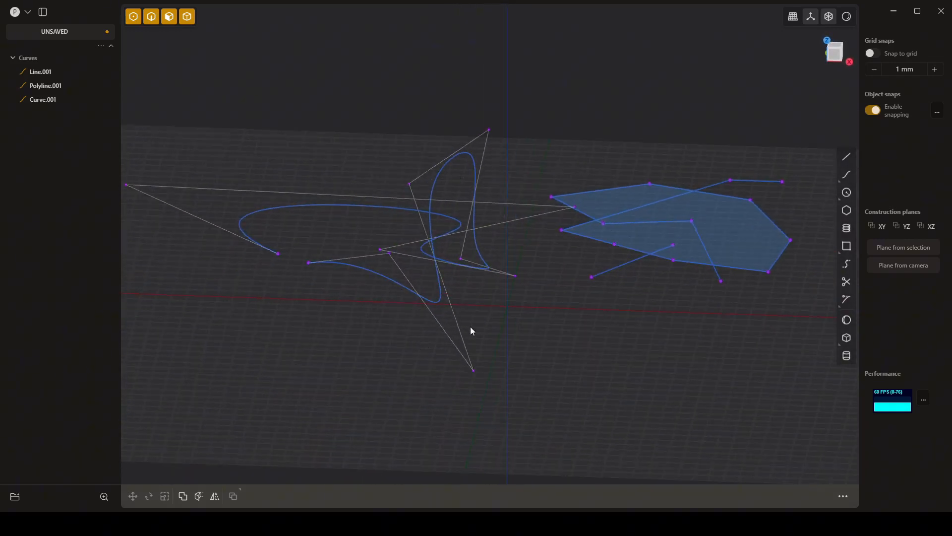
pyautogui.moveTo(477, 298); pyautogui.dragTo(652, 406, button='middle')
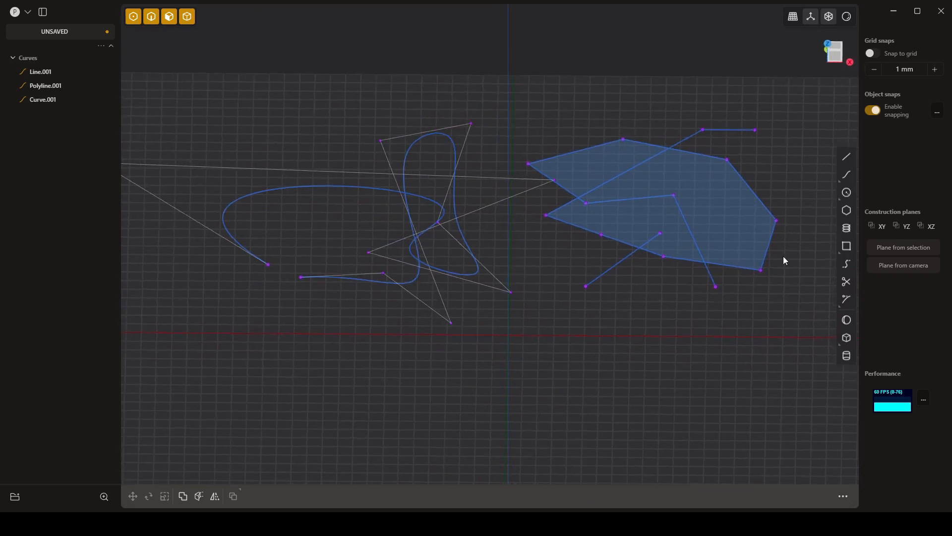
pyautogui.moveTo(802, 172)
pyautogui.mouseDown(button='middle')
pyautogui.moveTo(795, 184)
pyautogui.moveTo(792, 177)
pyautogui.mouseUp(button='middle')
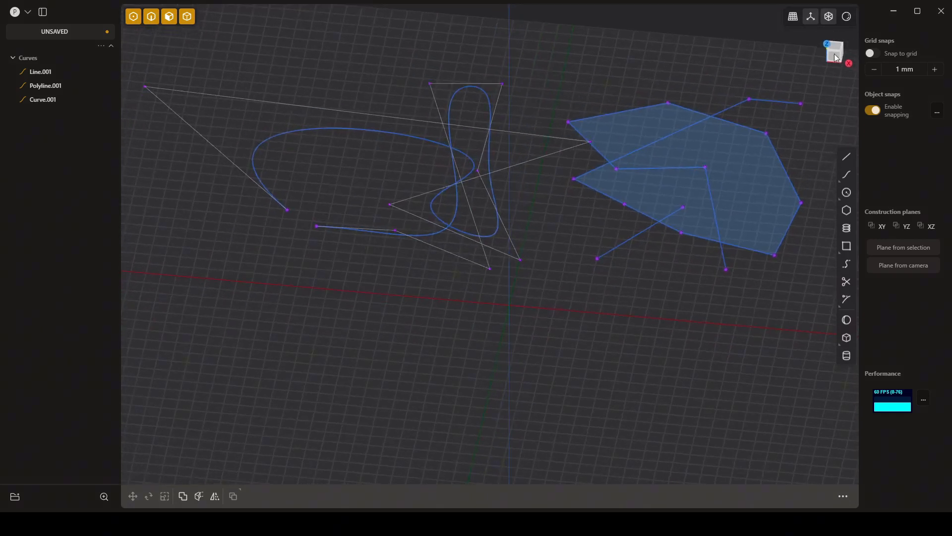
pyautogui.click(836, 50)
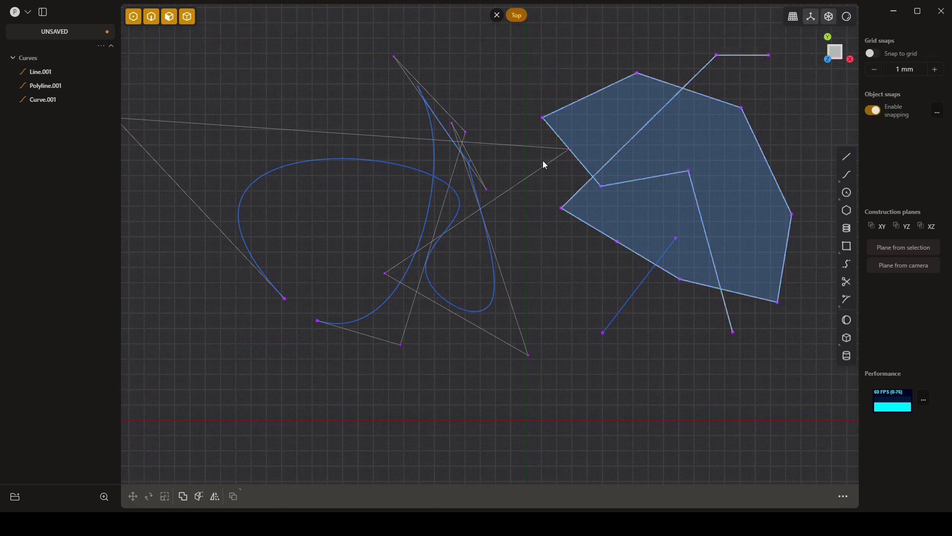
pyautogui.moveTo(573, 314); pyautogui.dragTo(531, 114, button='middle')
pyautogui.click(835, 61)
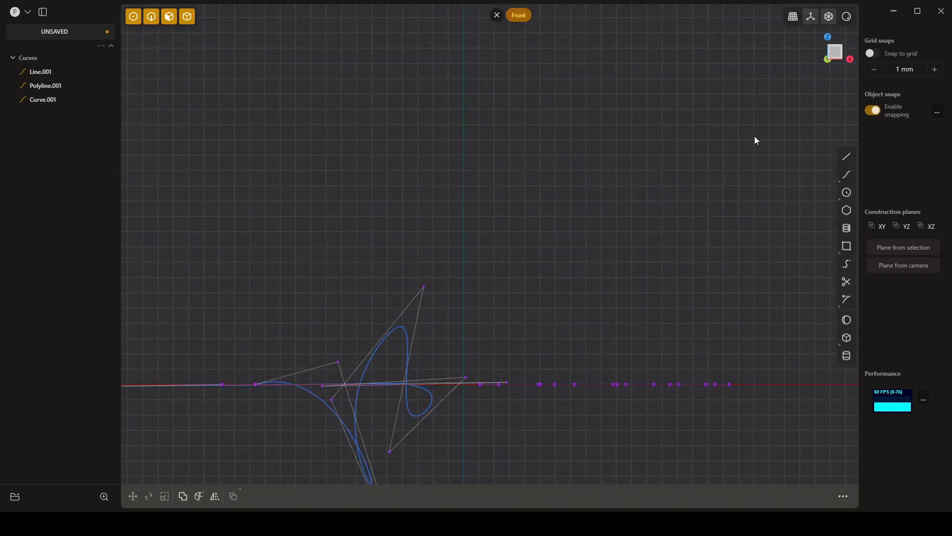
pyautogui.moveTo(673, 289); pyautogui.dragTo(548, 284, button='middle')
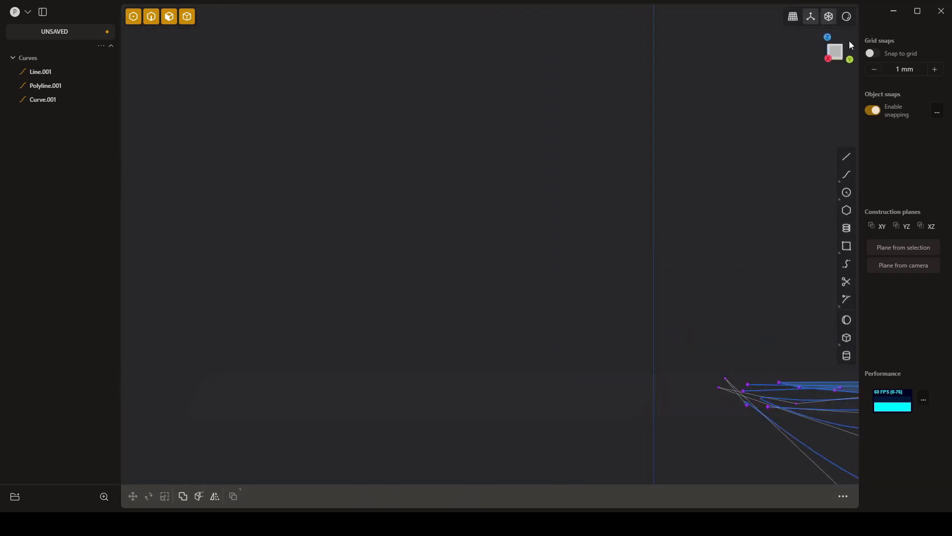
pyautogui.click(833, 57)
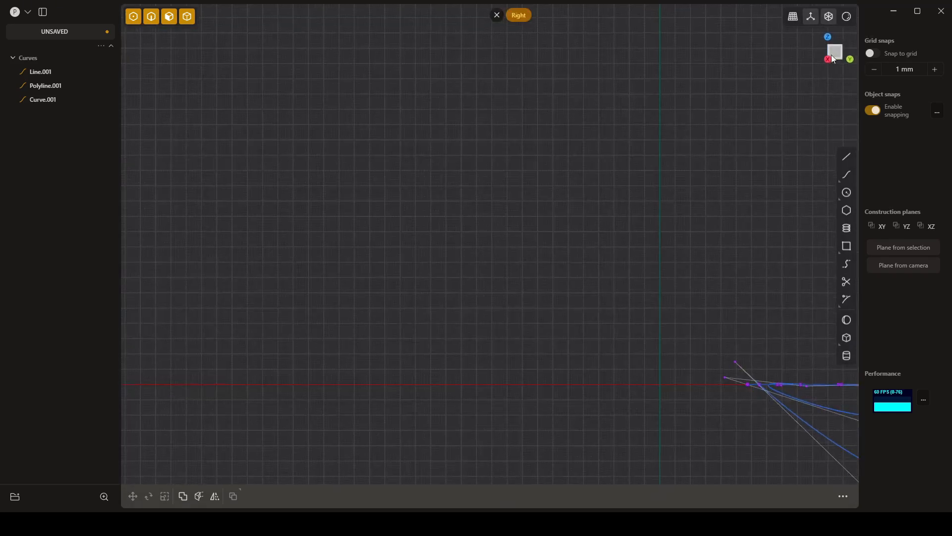
pyautogui.click(496, 15)
pyautogui.moveTo(506, 157); pyautogui.dragTo(607, 278, button='middle')
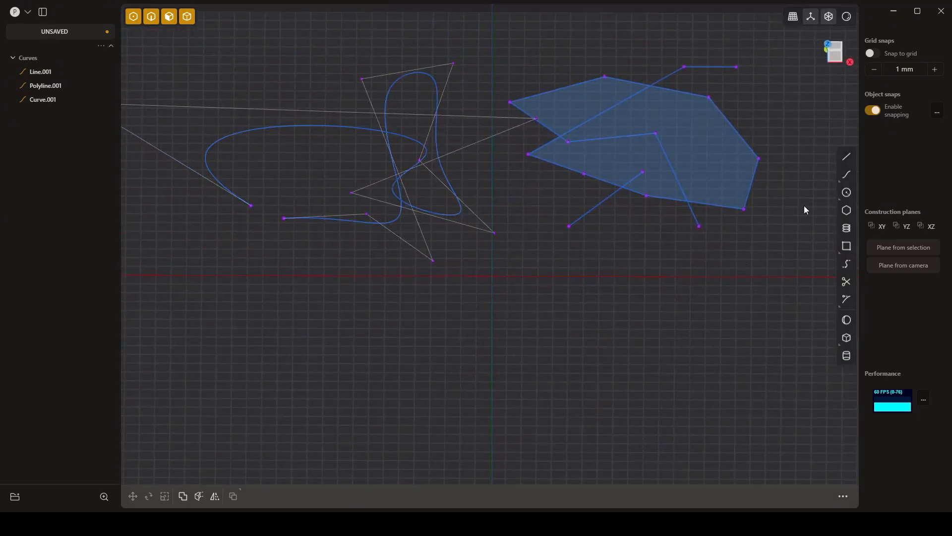
# - Draw a closed control point curve with twelve points on the XY plane below the open spline, ending on its first point
pyautogui.moveTo(850, 177)
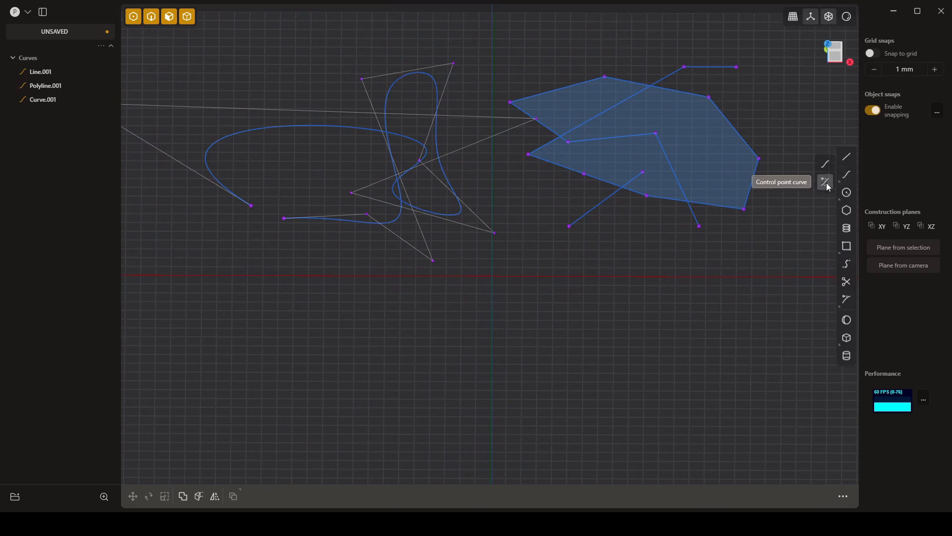
pyautogui.click(826, 183)
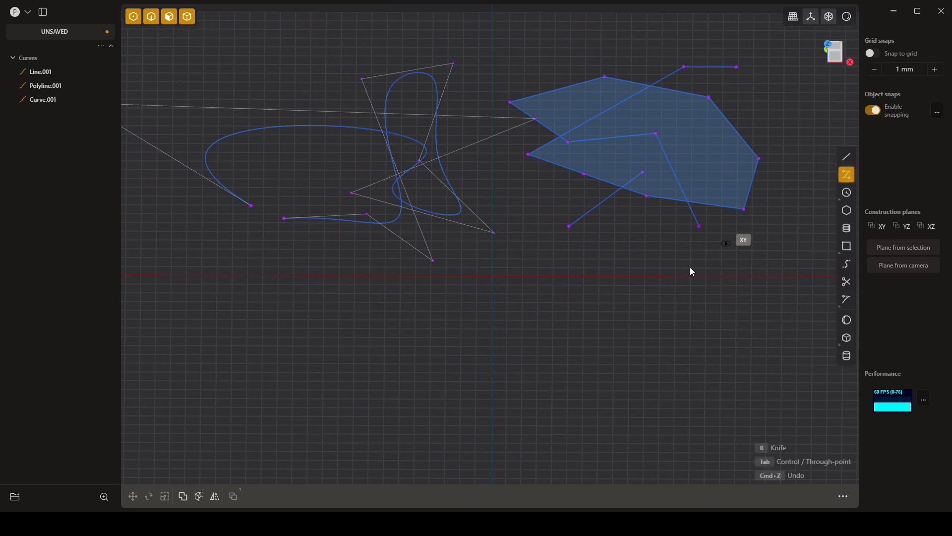
pyautogui.click(317, 327)
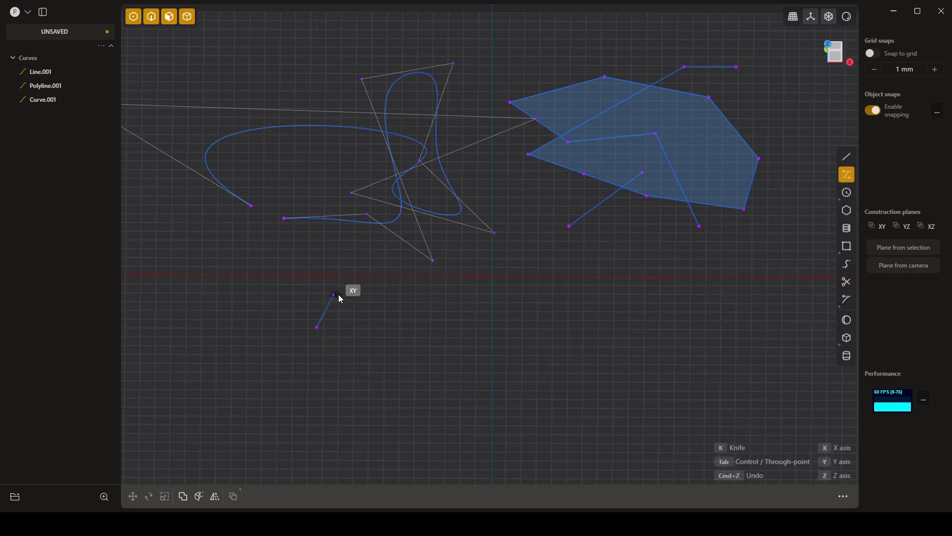
pyautogui.click(400, 292)
pyautogui.click(440, 343)
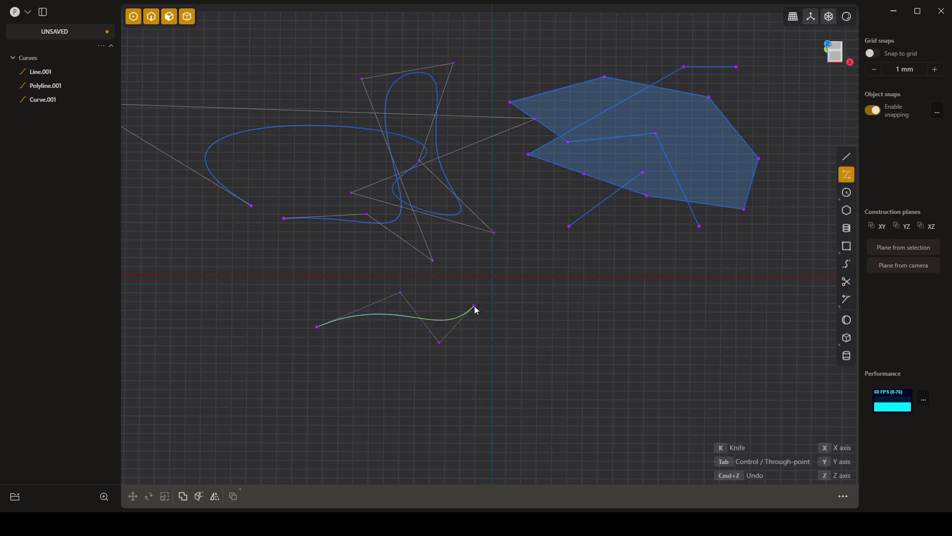
pyautogui.click(474, 307)
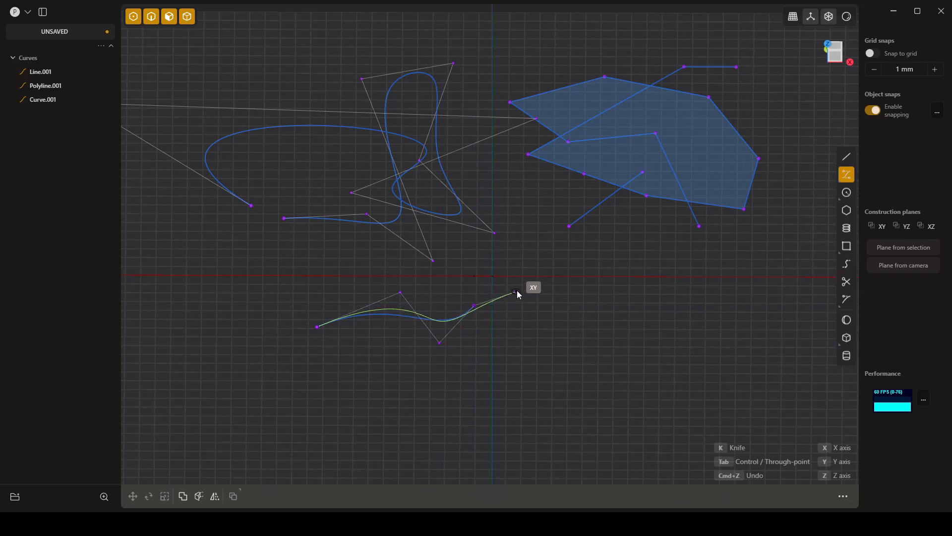
pyautogui.click(519, 336)
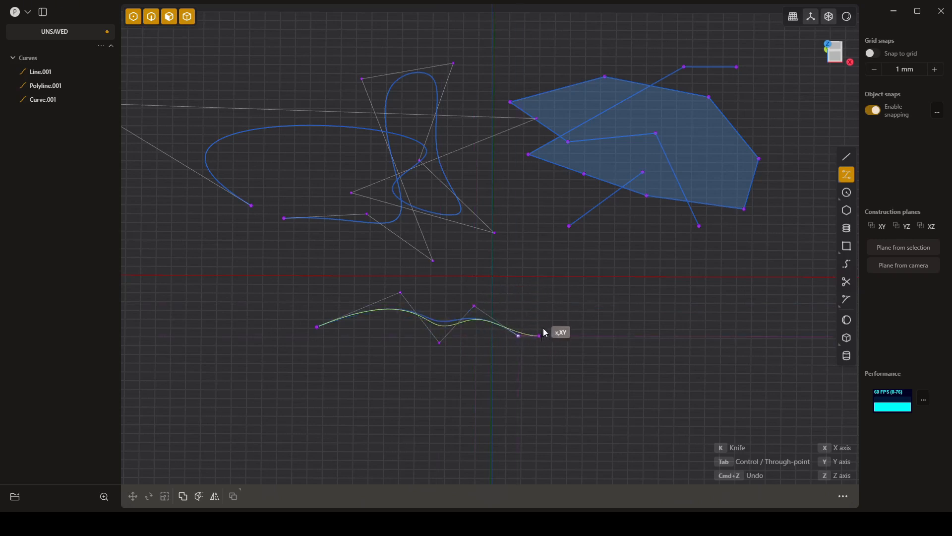
pyautogui.click(529, 290)
pyautogui.click(462, 262)
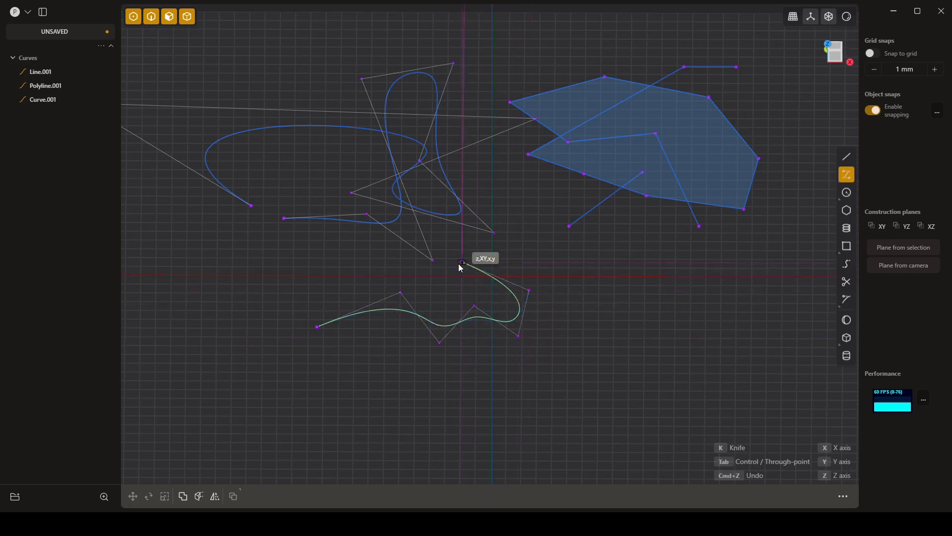
pyautogui.click(433, 294)
pyautogui.click(341, 260)
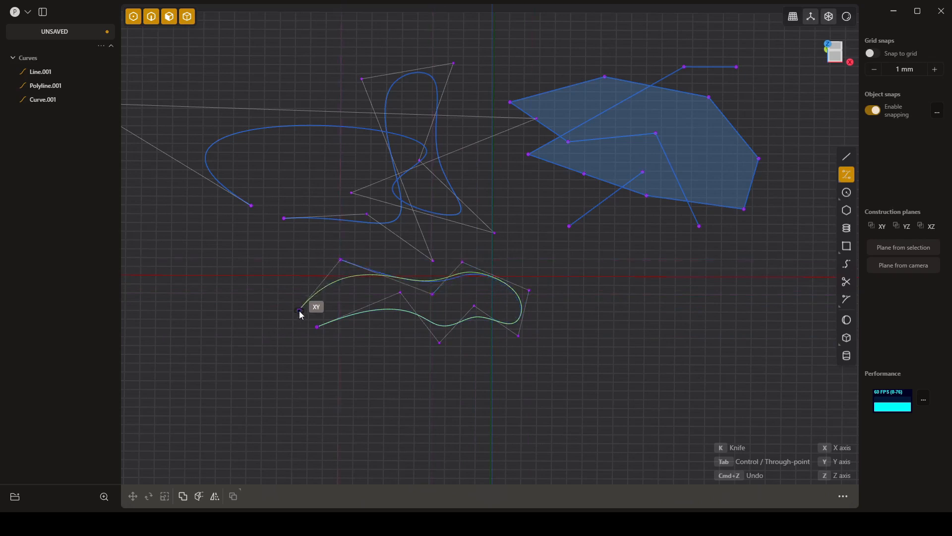
pyautogui.click(300, 311)
pyautogui.click(322, 358)
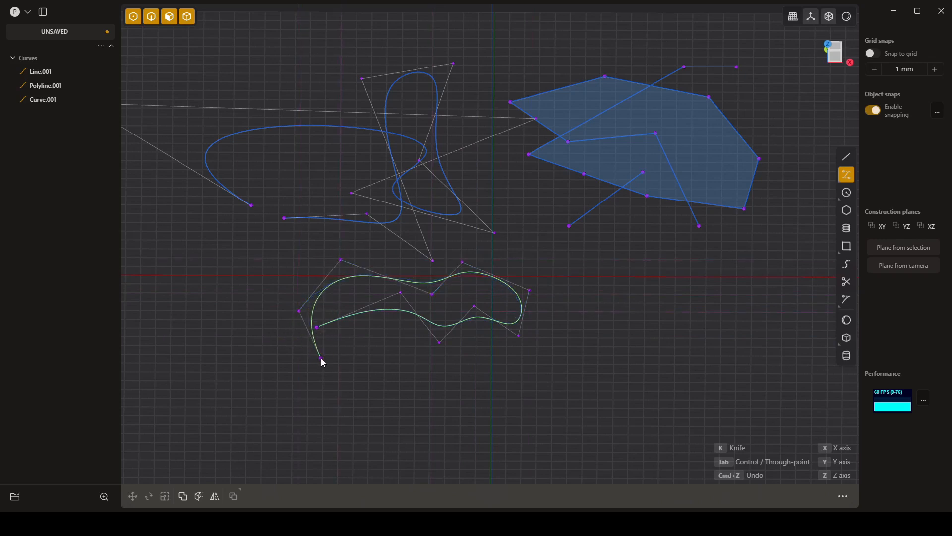
pyautogui.click(403, 375)
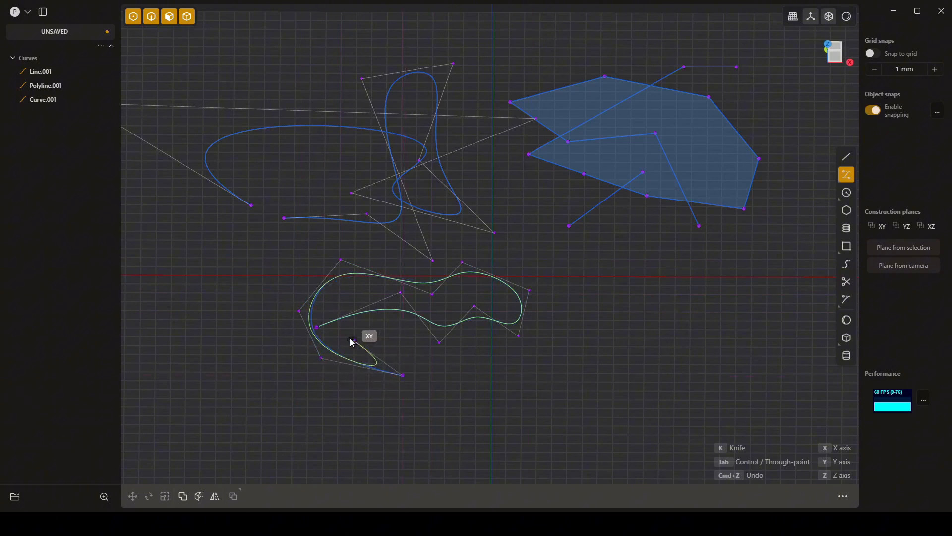
pyautogui.click(317, 327)
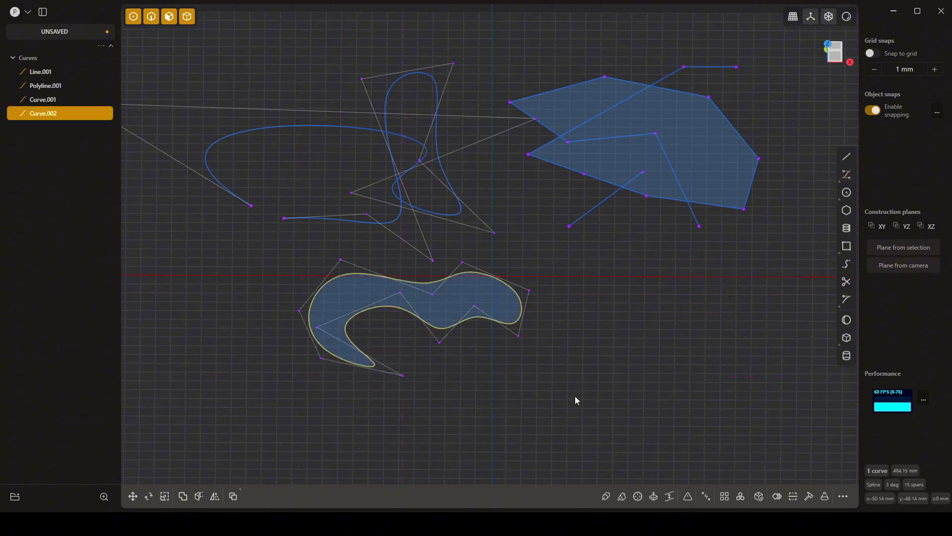
# - Reshape the closed curve by pulling its upper-left control point out of the XY plane, and shift one control point of the open spline
pyautogui.moveTo(452, 395); pyautogui.dragTo(486, 399, button='middle')
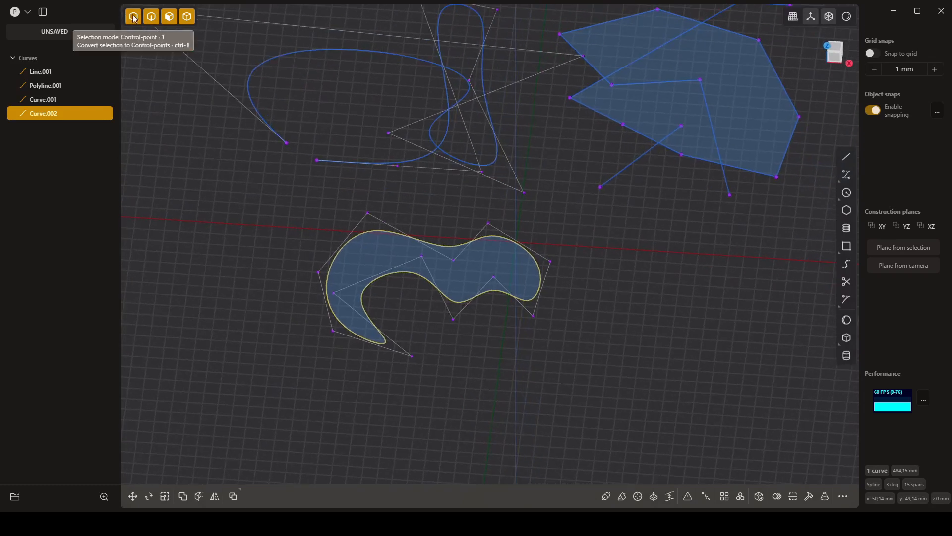
pyautogui.click(398, 206)
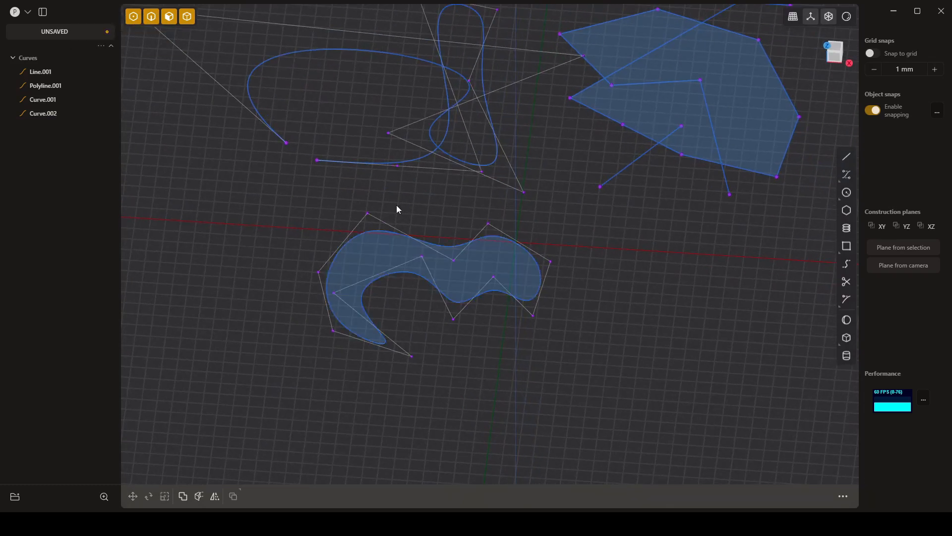
pyautogui.moveTo(366, 214); pyautogui.dragTo(364, 204)
pyautogui.moveTo(350, 200); pyautogui.dragTo(383, 217)
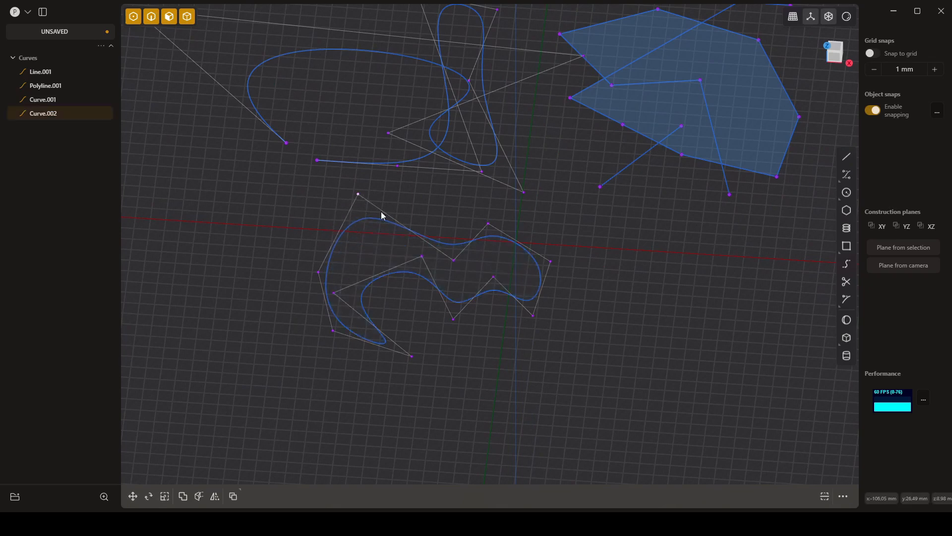
pyautogui.moveTo(384, 245); pyautogui.dragTo(280, 288, button='middle')
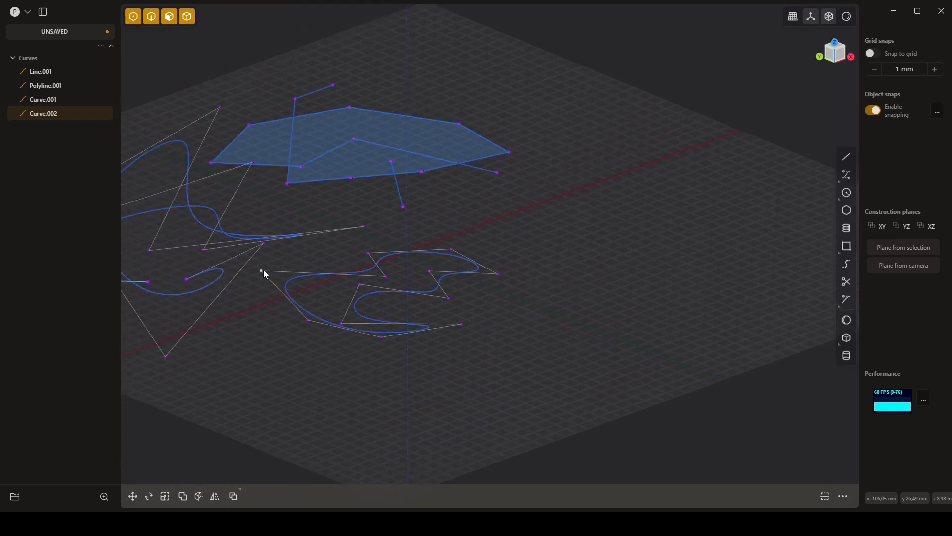
pyautogui.moveTo(262, 269); pyautogui.dragTo(292, 291)
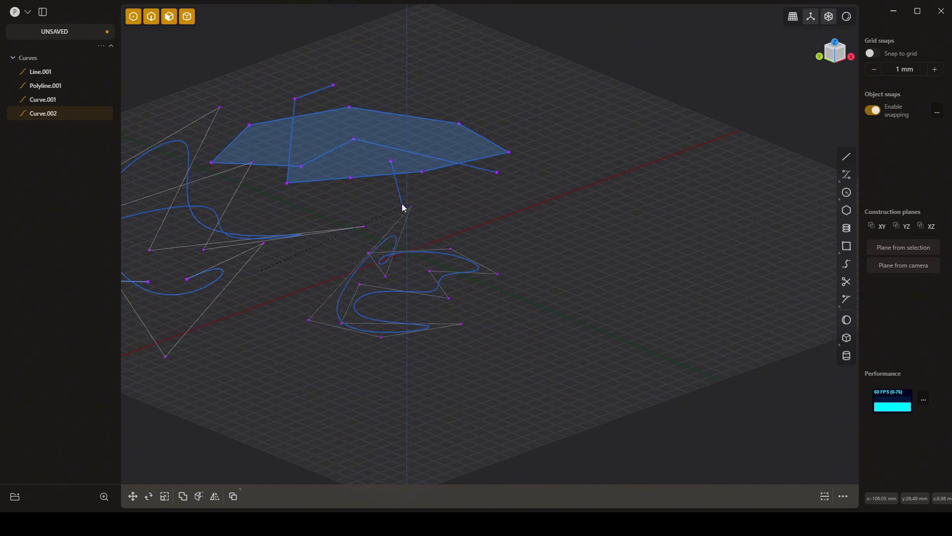
pyautogui.moveTo(403, 208); pyautogui.dragTo(342, 246)
pyautogui.moveTo(272, 330); pyautogui.dragTo(321, 362, button='middle')
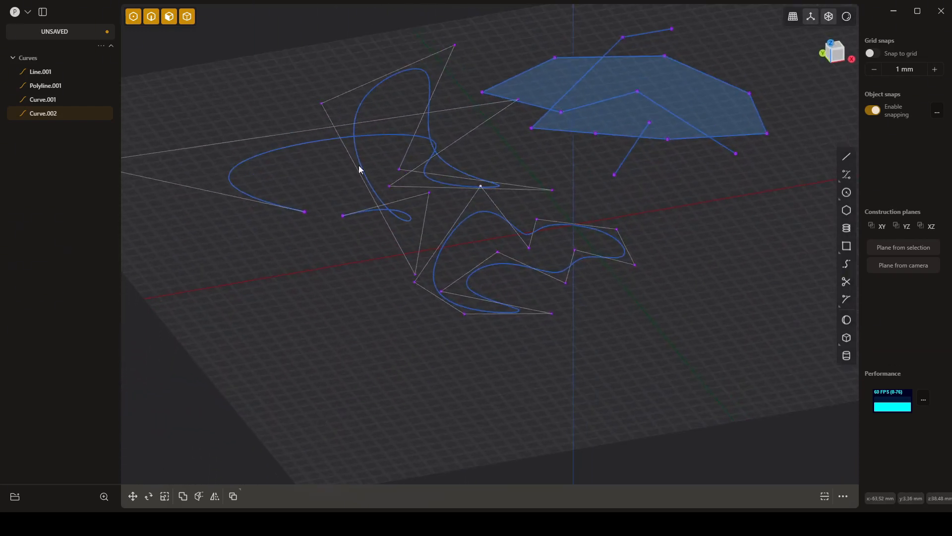
pyautogui.moveTo(325, 107)
pyautogui.mouseDown()
pyautogui.moveTo(311, 96)
pyautogui.moveTo(340, 107)
pyautogui.mouseUp()
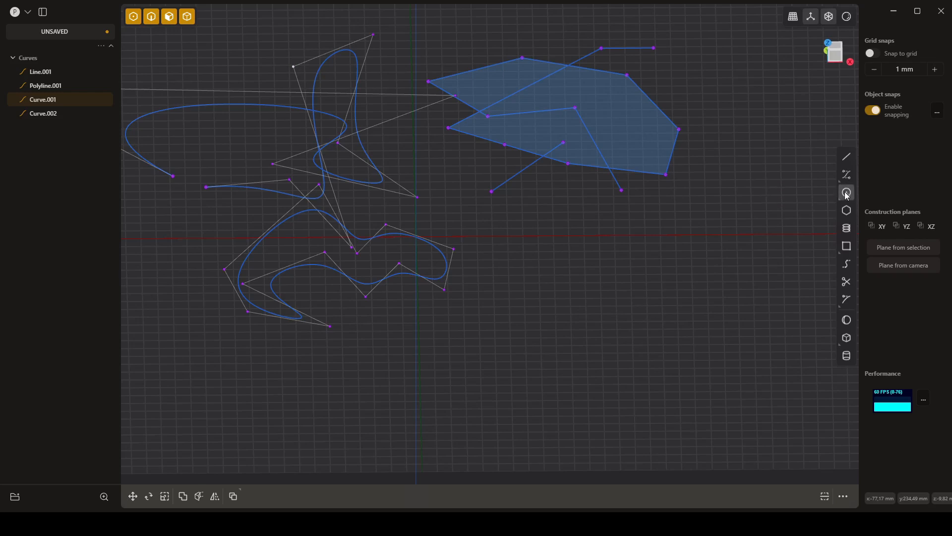
# - Draw a center circle with a 120 mm diameter on the XY plane beside the closed curve, below the polyline
pyautogui.click(585, 300)
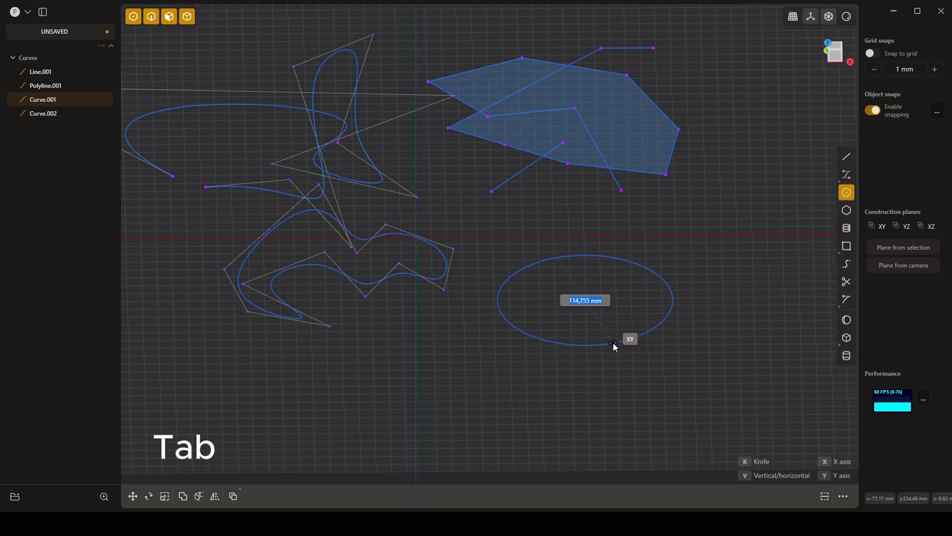
pyautogui.write('120')
pyautogui.press('Return')
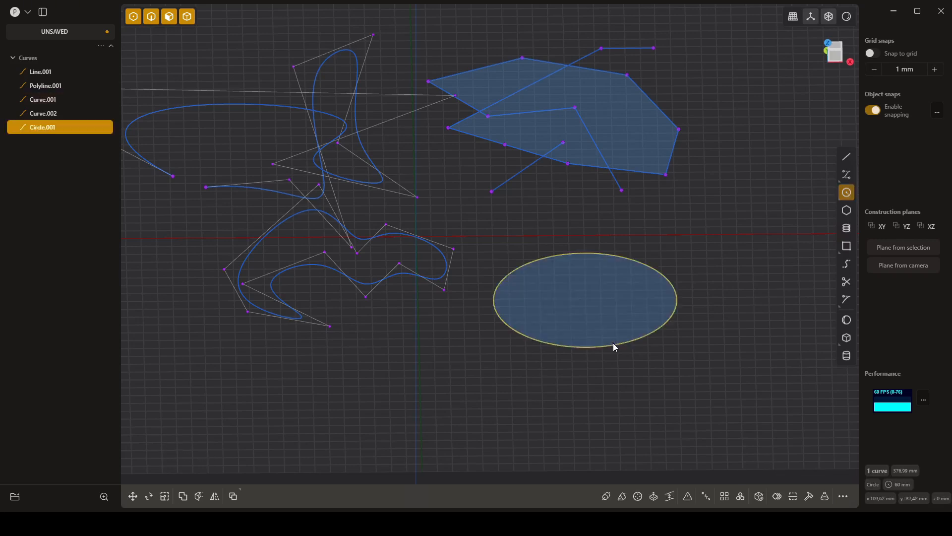
pyautogui.moveTo(641, 379)
pyautogui.mouseDown(button='middle')
pyautogui.moveTo(685, 359)
pyautogui.moveTo(644, 393)
pyautogui.moveTo(652, 392)
pyautogui.mouseUp(button='middle')
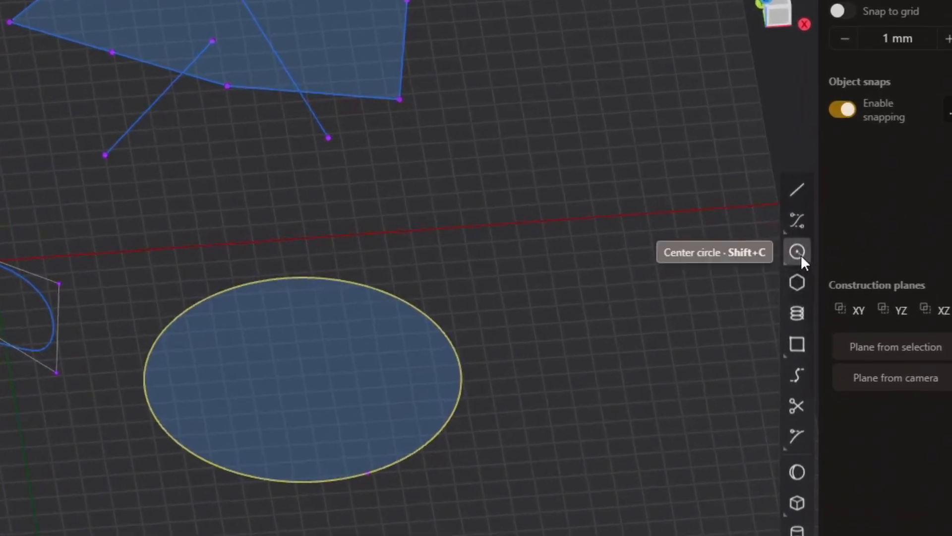
pyautogui.moveTo(798, 254)
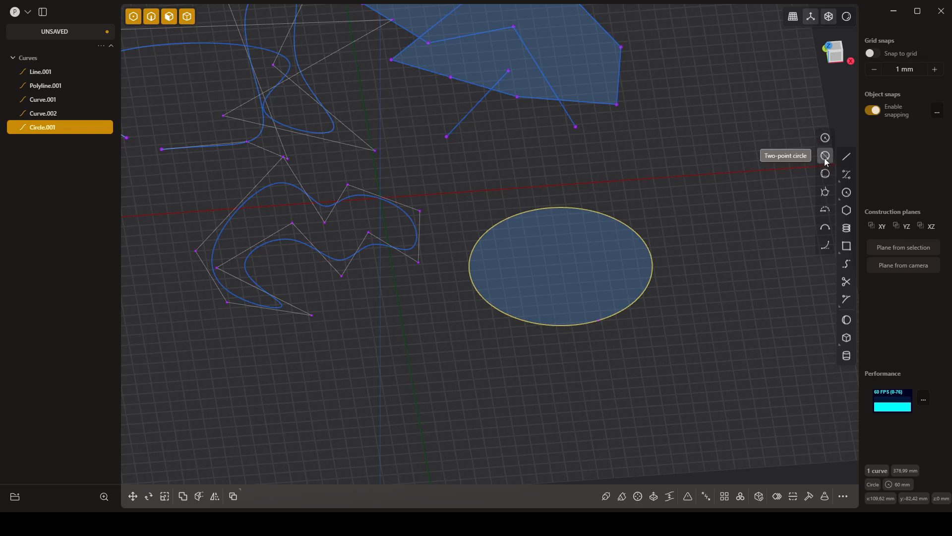
pyautogui.click(825, 156)
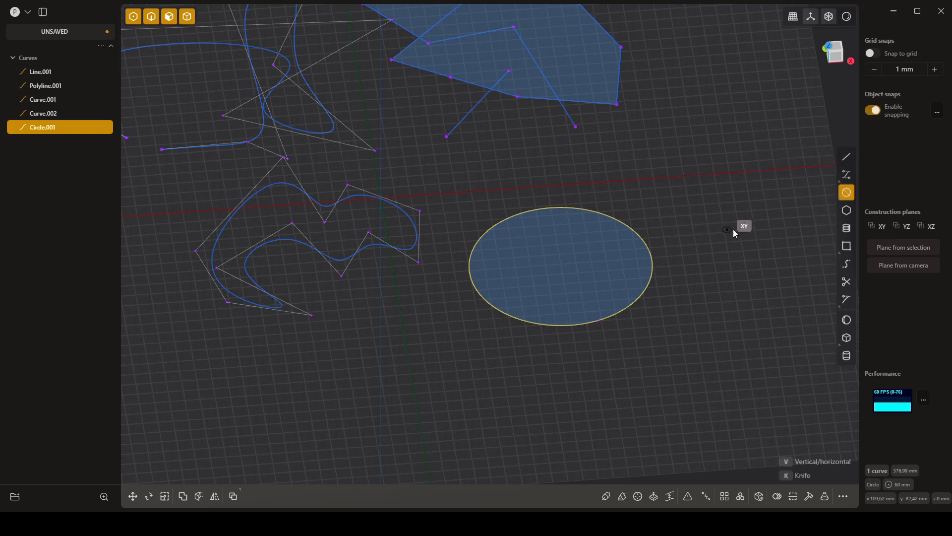
pyautogui.click(448, 140)
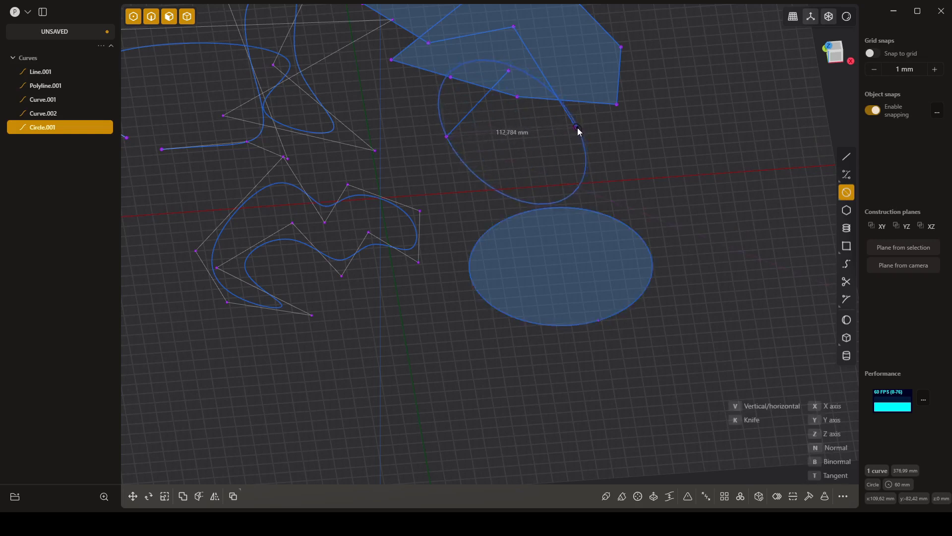
pyautogui.moveTo(615, 172); pyautogui.dragTo(569, 200, button='middle')
pyautogui.moveTo(742, 309); pyautogui.dragTo(601, 295, button='middle')
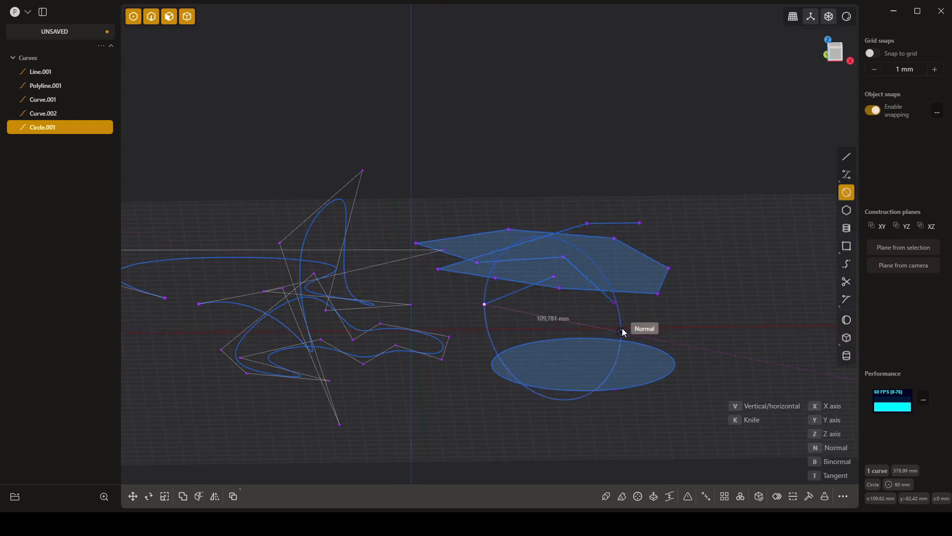
pyautogui.moveTo(561, 325)
pyautogui.mouseDown(button='middle')
pyautogui.moveTo(566, 351)
pyautogui.moveTo(564, 333)
pyautogui.mouseUp(button='middle')
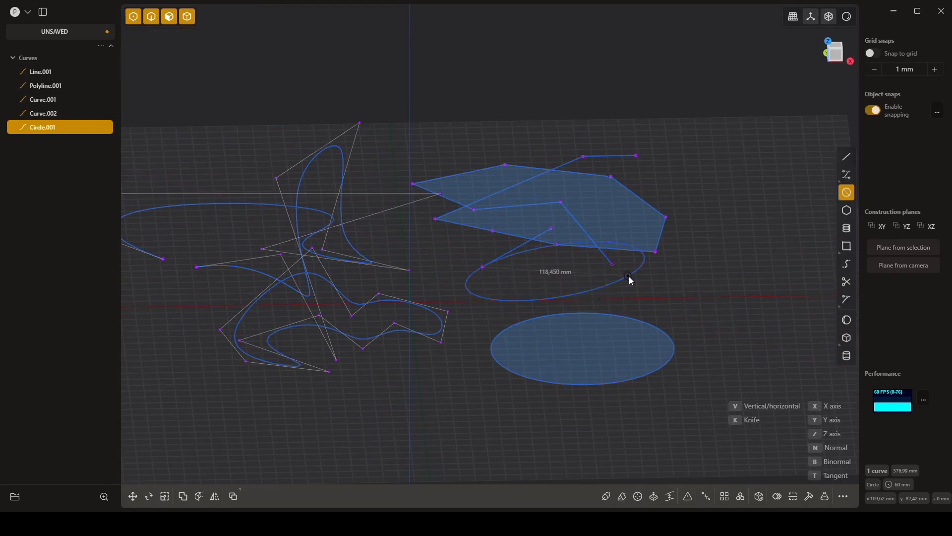
pyautogui.moveTo(576, 300); pyautogui.dragTo(552, 280, button='middle')
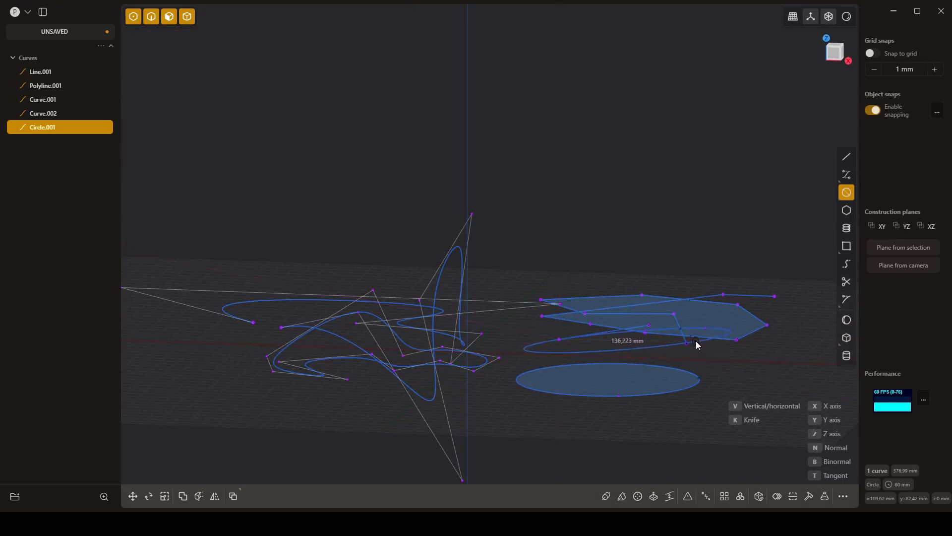
pyautogui.moveTo(652, 350); pyautogui.dragTo(557, 374, button='middle')
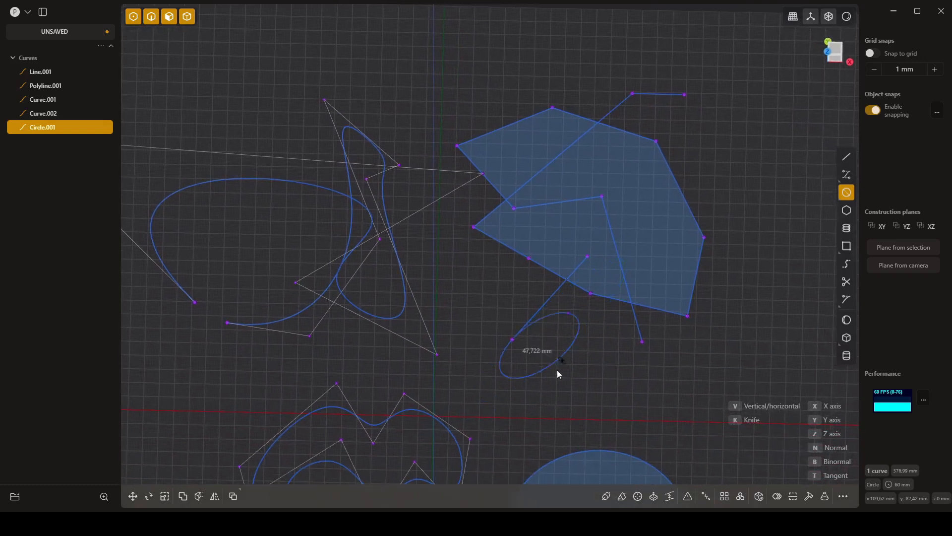
pyautogui.click(516, 348)
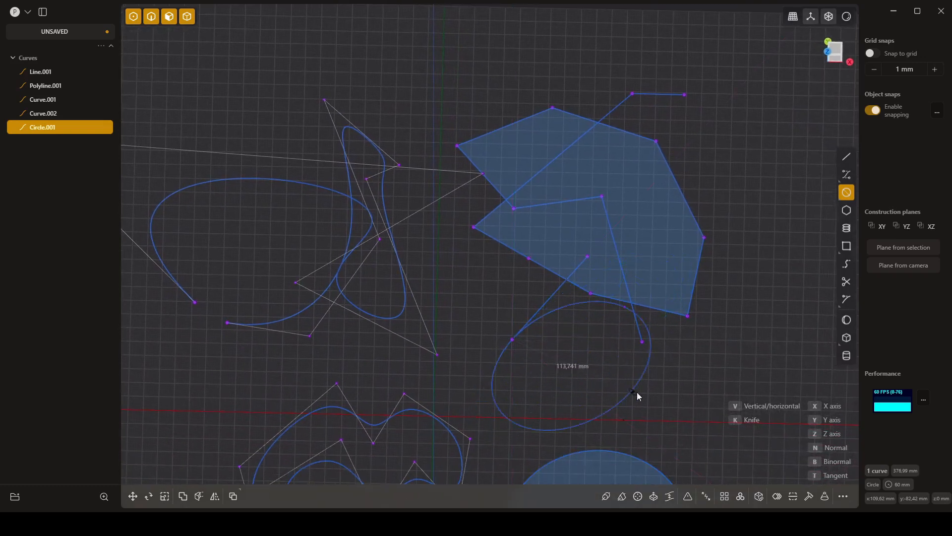
pyautogui.moveTo(677, 403); pyautogui.dragTo(642, 349, button='middle')
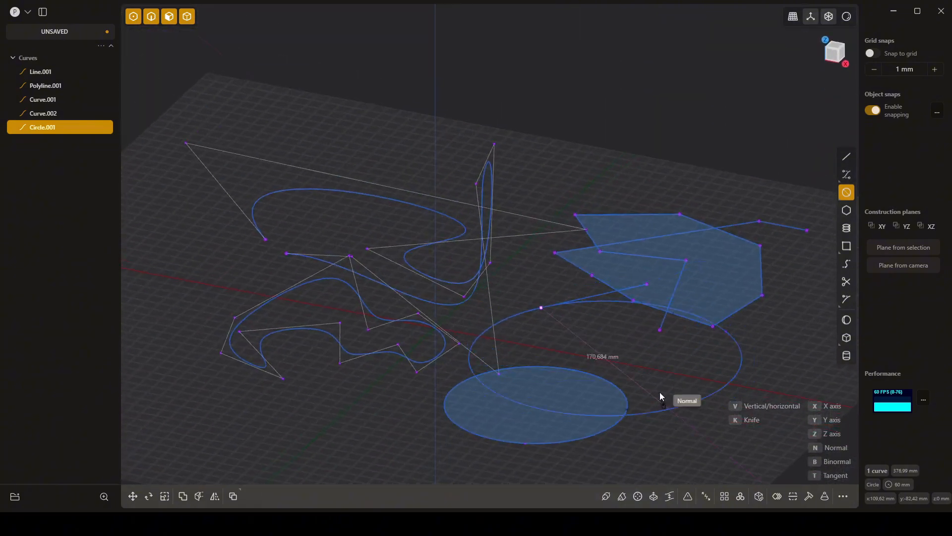
pyautogui.press('Escape')
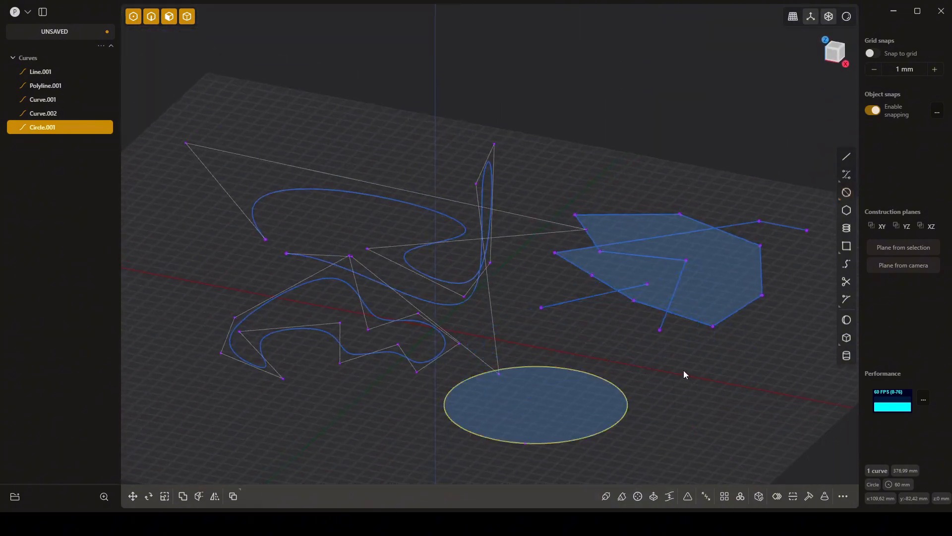
# - In the Top view, draw a two-point circle from the single line's lower endpoint to the polyline's nearby lower endpoint
pyautogui.moveTo(684, 373); pyautogui.dragTo(702, 371, button='middle')
pyautogui.click(836, 49)
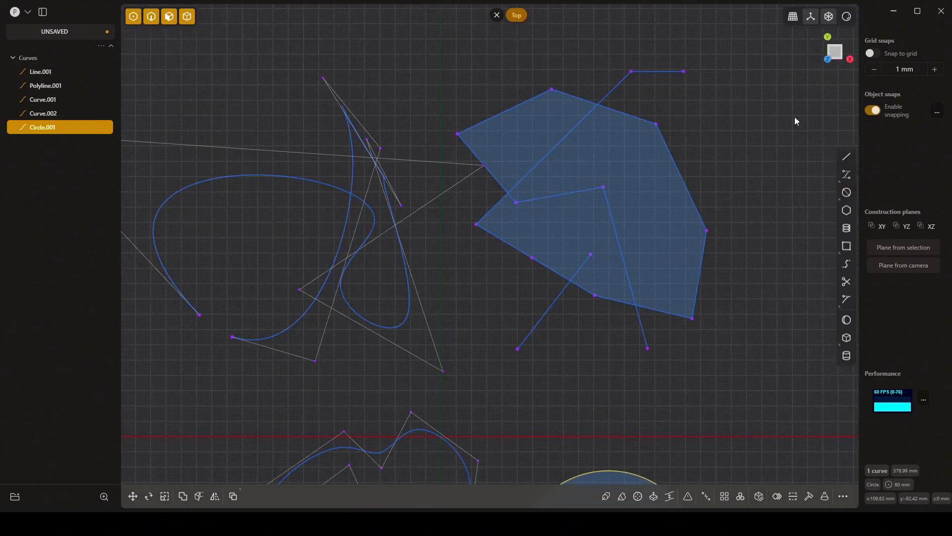
pyautogui.click(847, 192)
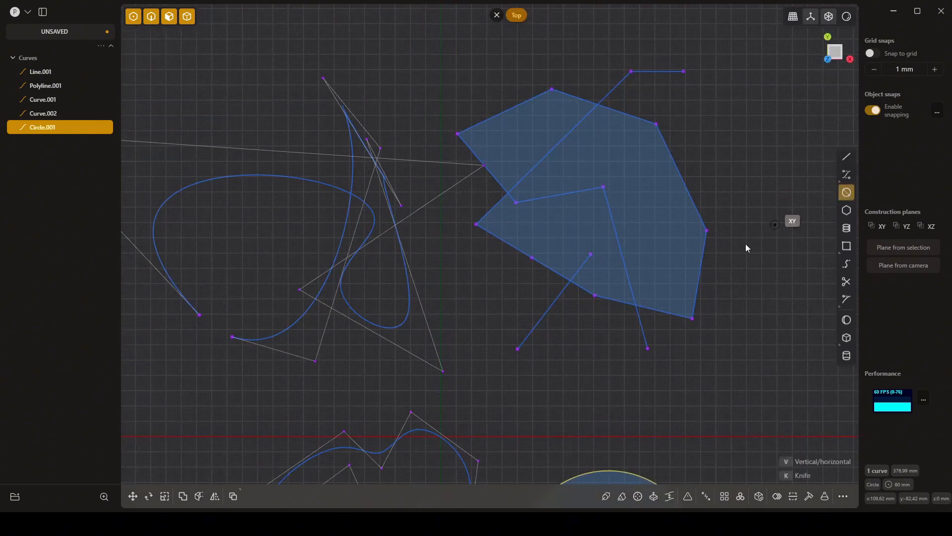
pyautogui.click(518, 349)
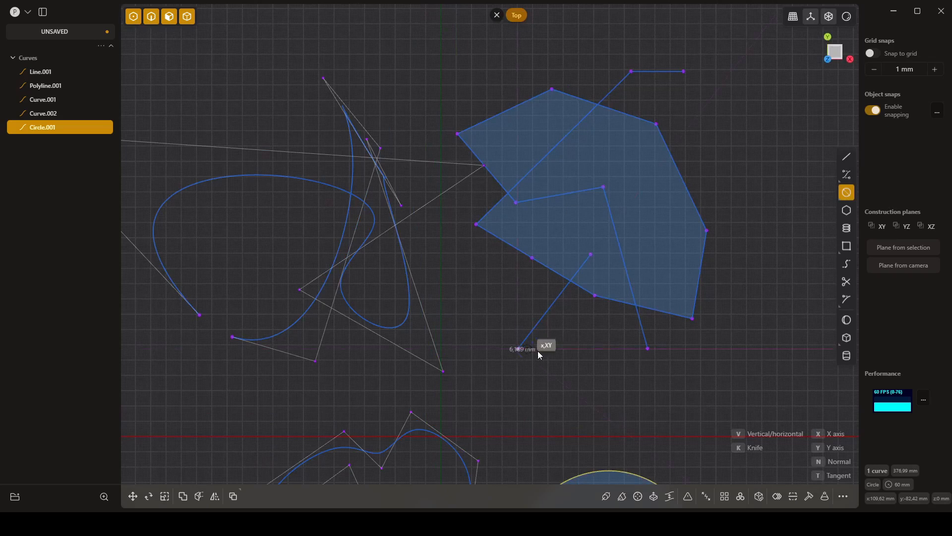
pyautogui.click(647, 349)
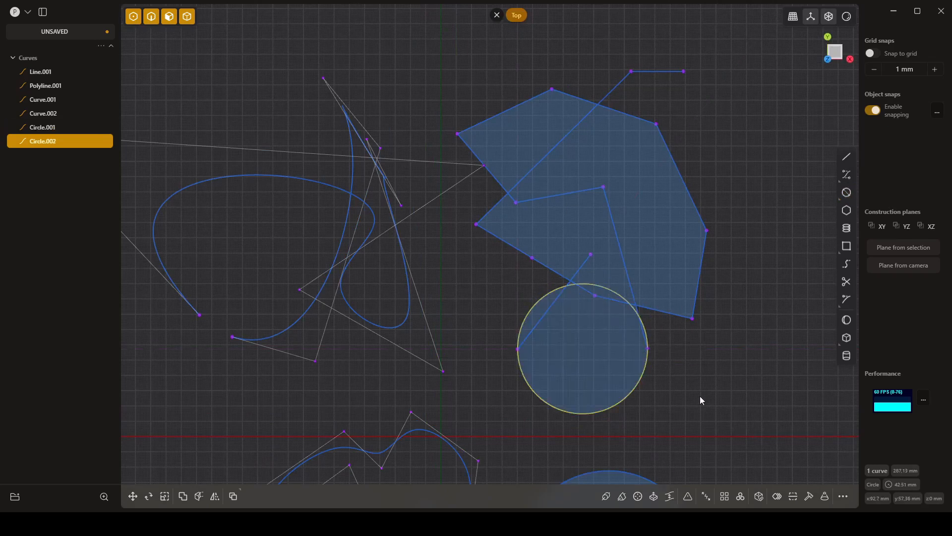
# - Draw a three-point circle through two adjacent vertices on the polyline's lower-left edge and a nearby control point of the open spline
pyautogui.moveTo(701, 396); pyautogui.dragTo(532, 345, button='middle')
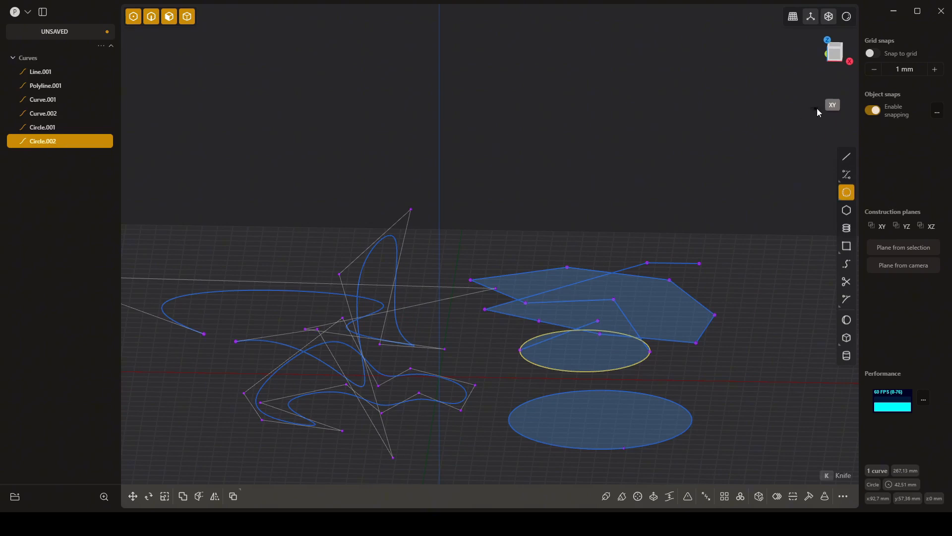
pyautogui.keyDown('shift'); pyautogui.moveTo(716, 365); pyautogui.dragTo(673, 402, button='middle'); pyautogui.keyUp('shift')
pyautogui.click(836, 50)
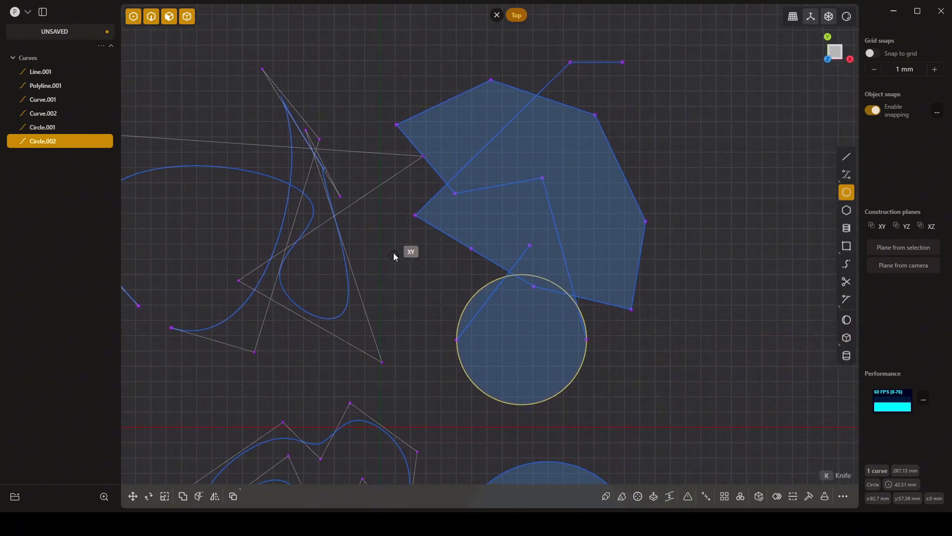
pyautogui.click(416, 215)
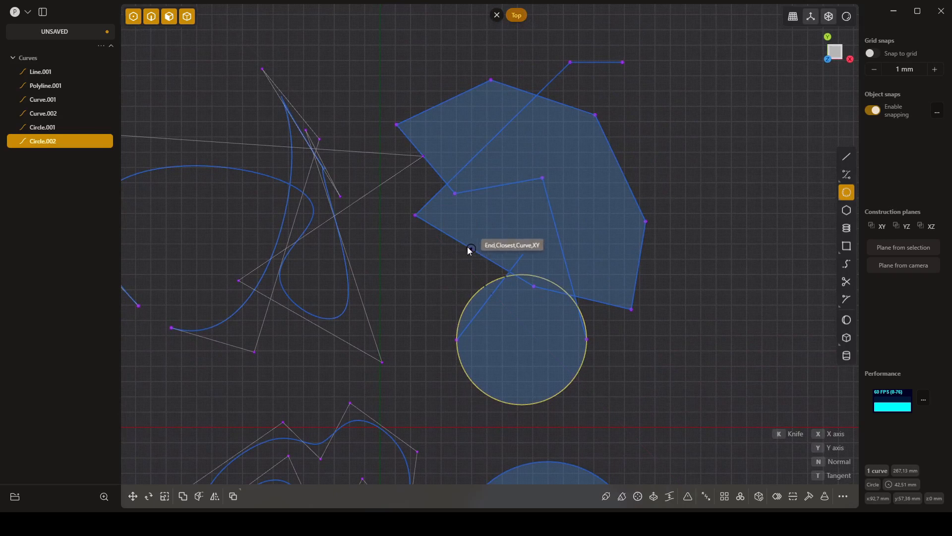
pyautogui.click(471, 248)
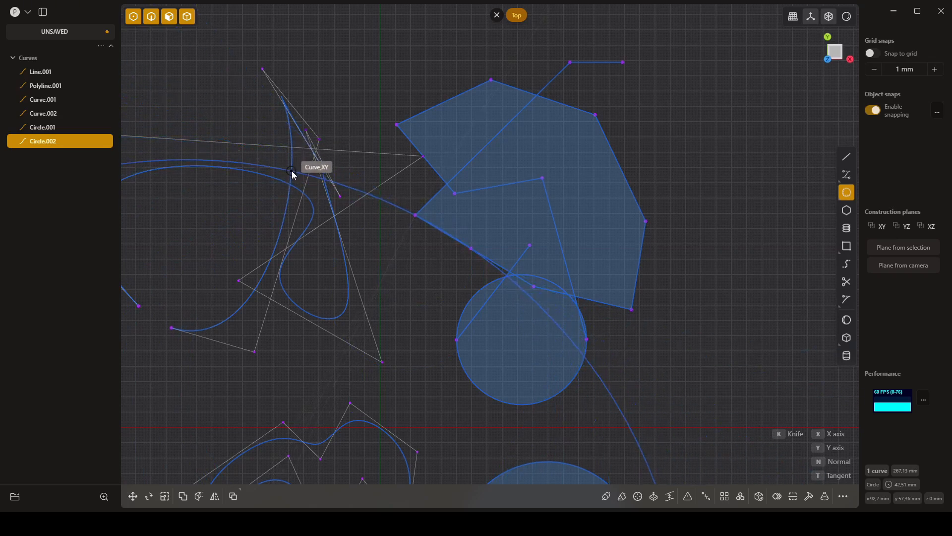
pyautogui.keyDown('shift'); pyautogui.moveTo(293, 179); pyautogui.dragTo(393, 144, button='middle'); pyautogui.keyUp('shift')
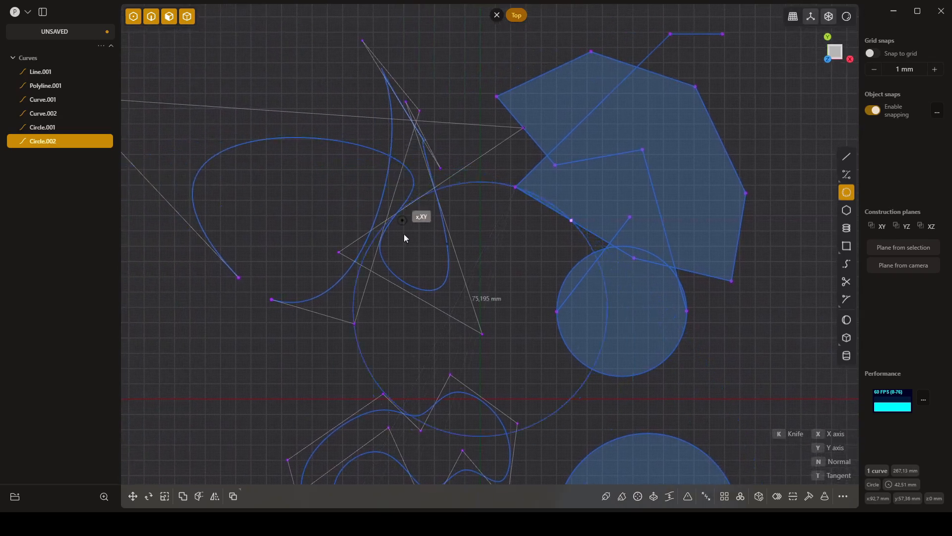
pyautogui.moveTo(499, 293); pyautogui.dragTo(518, 198, button='middle')
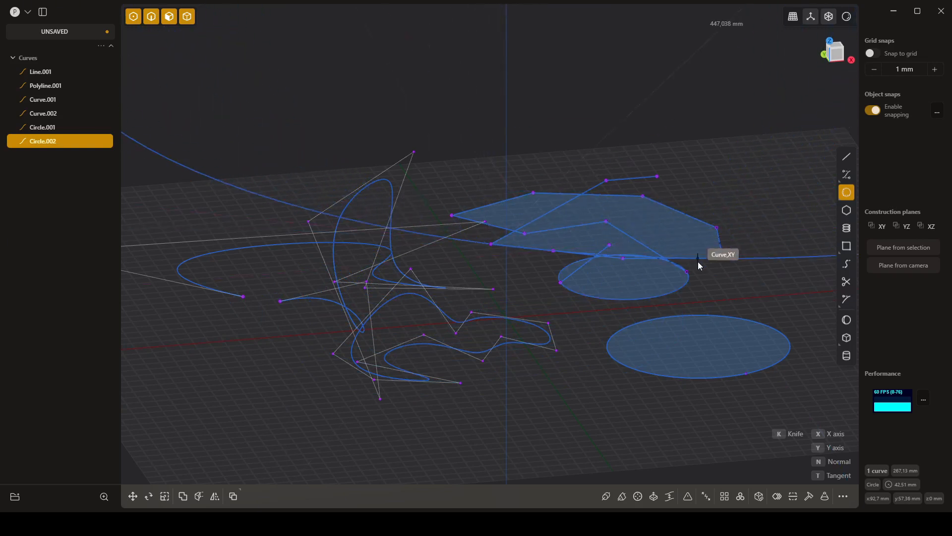
pyautogui.click(553, 250)
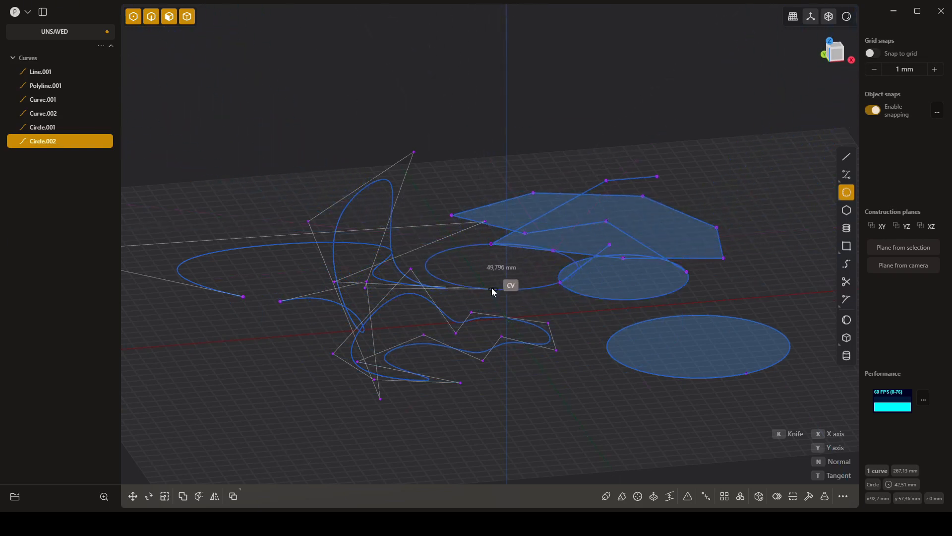
pyautogui.click(492, 287)
pyautogui.moveTo(492, 288); pyautogui.dragTo(556, 383, button='middle')
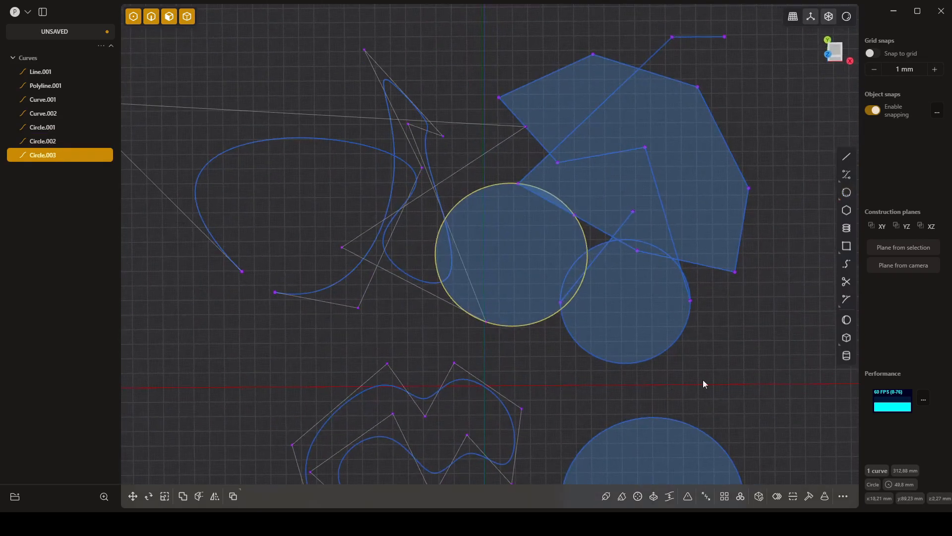
# - In the Top view, draw a tangent circle of about 44 mm radius touching the two-point circle and the 120 mm circle on their right side
pyautogui.moveTo(848, 195)
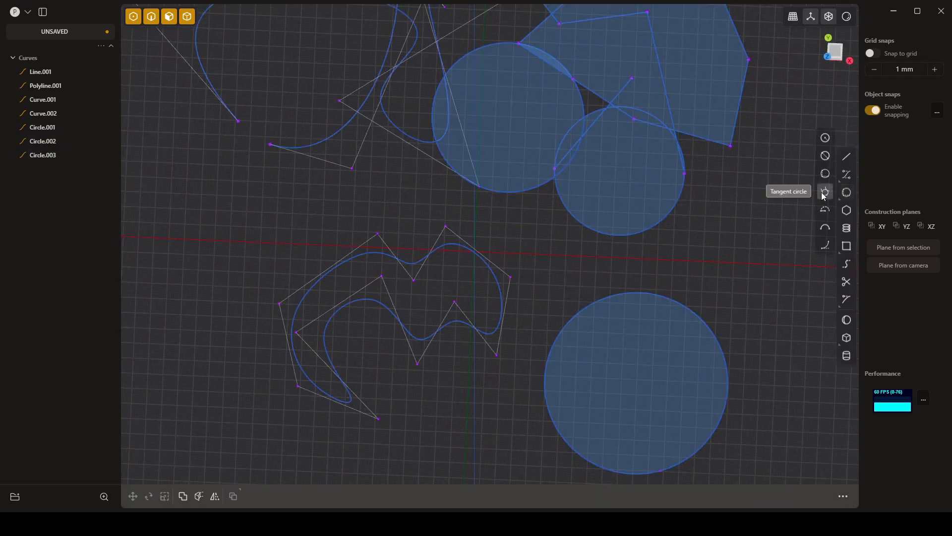
pyautogui.click(825, 193)
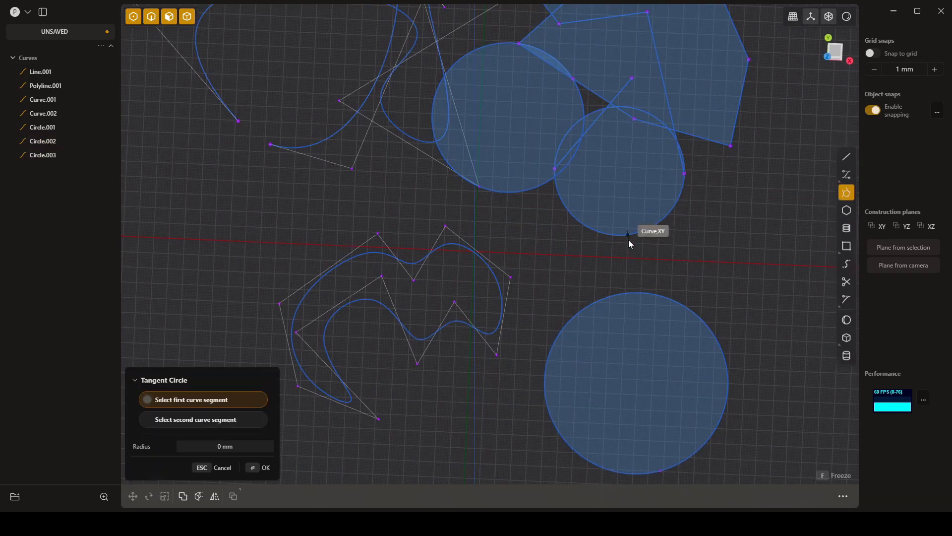
pyautogui.click(837, 63)
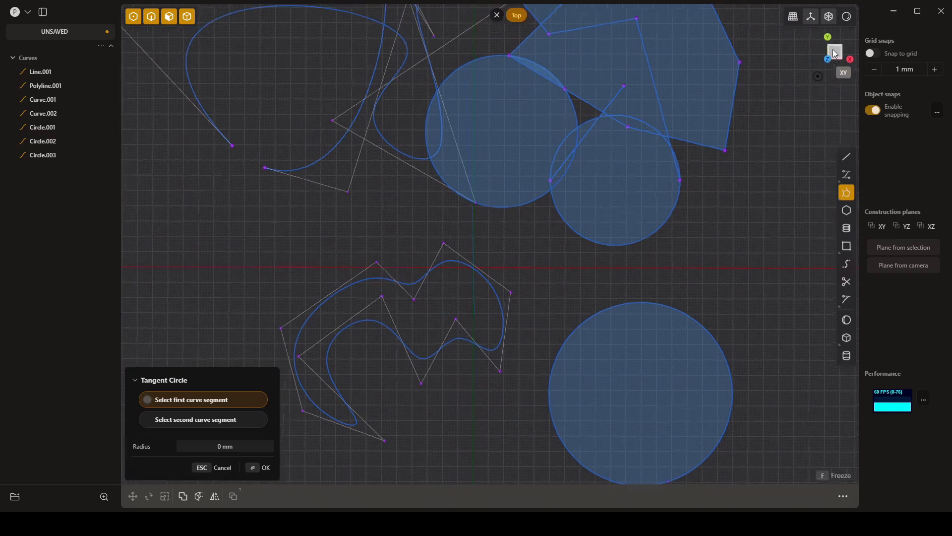
pyautogui.click(616, 246)
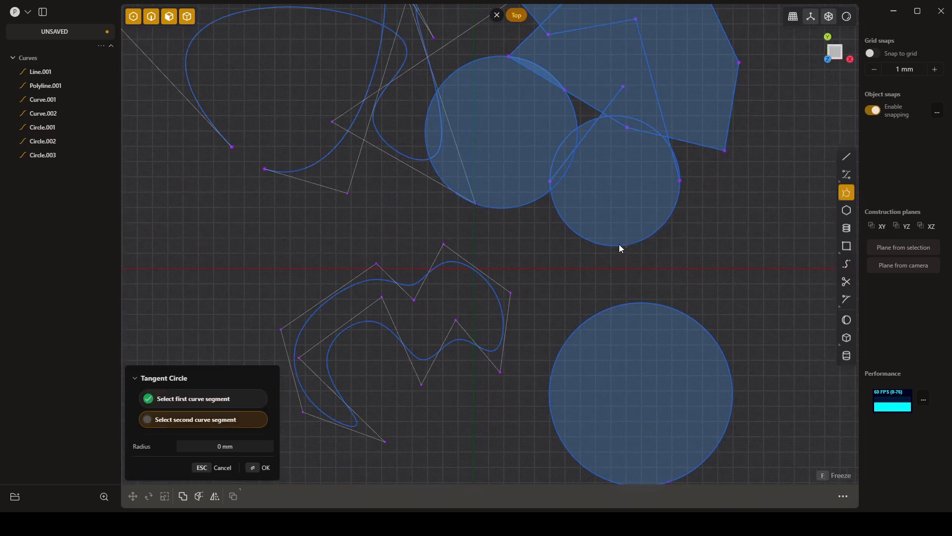
pyautogui.click(638, 304)
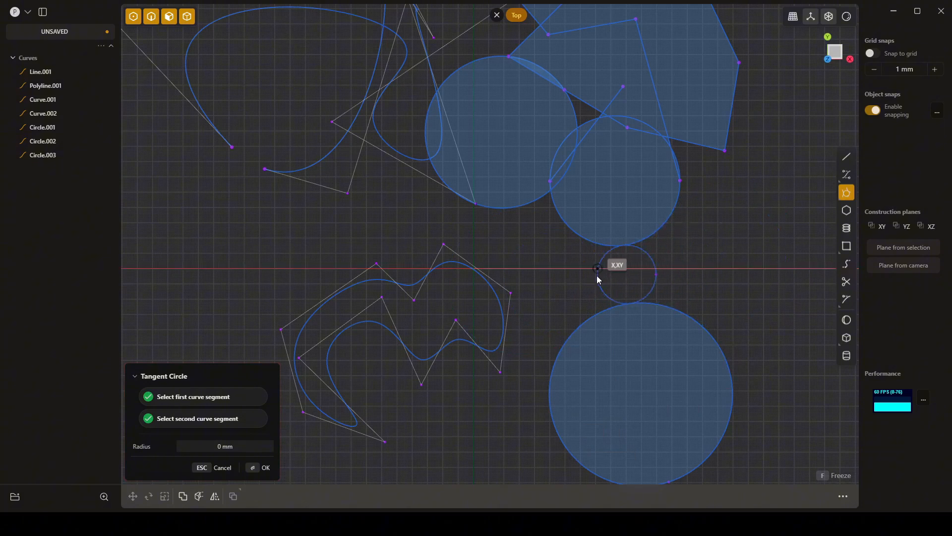
pyautogui.click(657, 256)
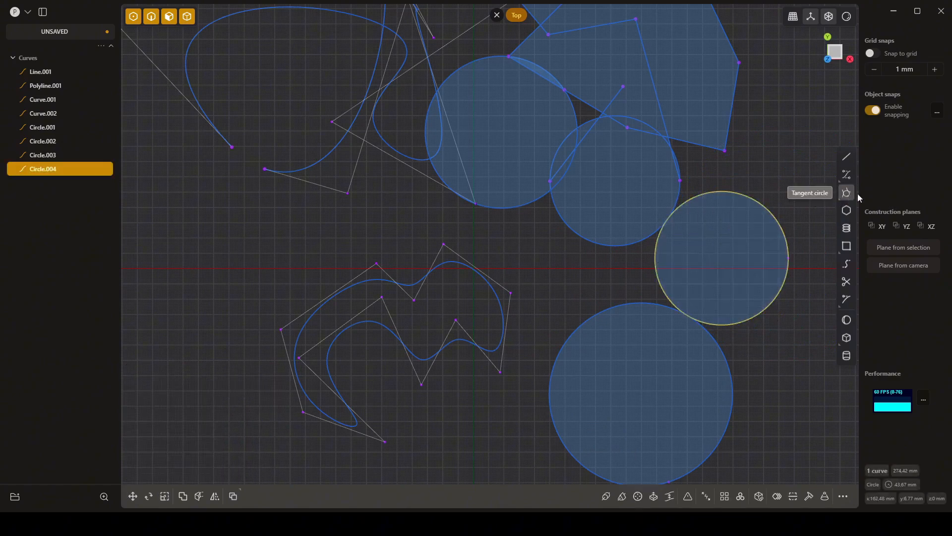
# - Draw a center-point arc with a 35 mm radius on the XY plane below the closed curve, opening toward the upper right
pyautogui.moveTo(850, 194)
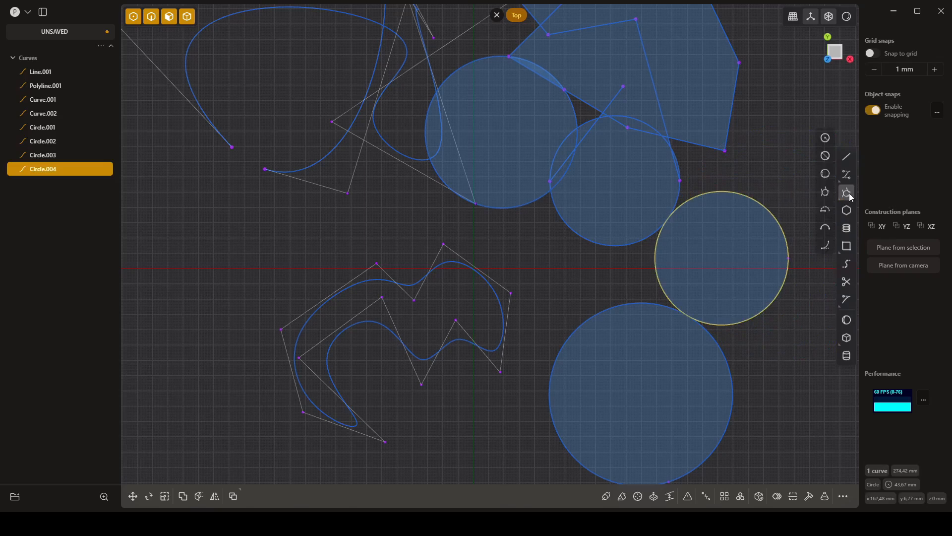
pyautogui.click(827, 210)
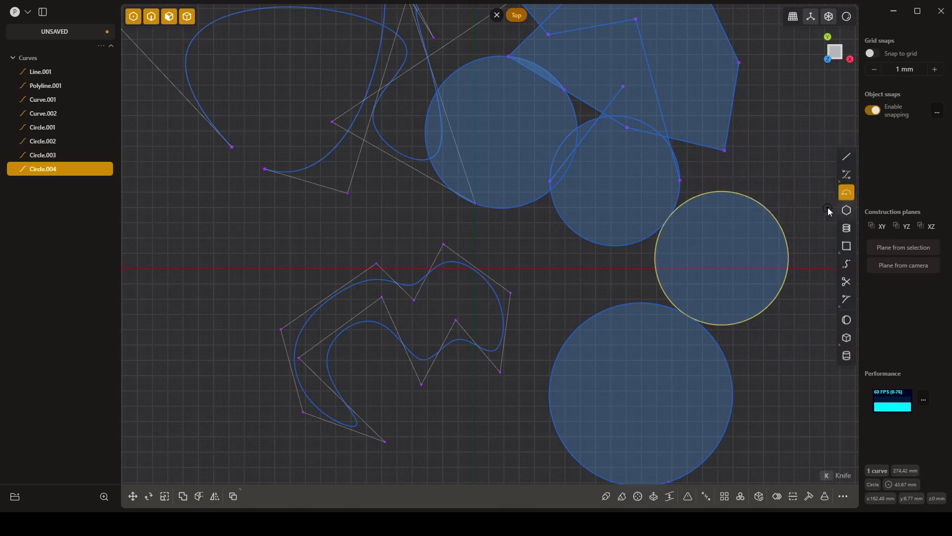
pyautogui.keyDown('shift'); pyautogui.moveTo(614, 217); pyautogui.dragTo(638, 205, button='middle'); pyautogui.keyUp('shift')
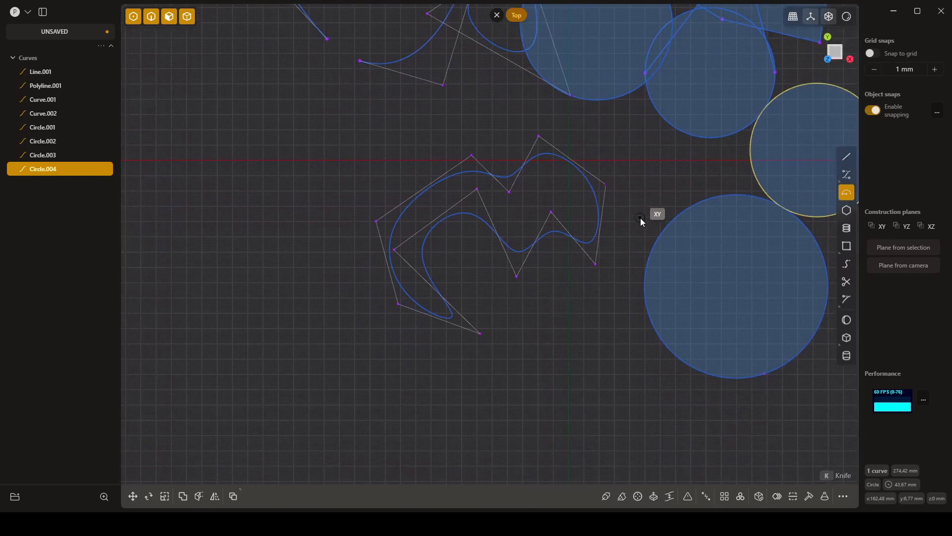
pyautogui.keyDown('shift'); pyautogui.moveTo(605, 328); pyautogui.dragTo(523, 268, button='middle'); pyautogui.keyUp('shift')
pyautogui.click(528, 335)
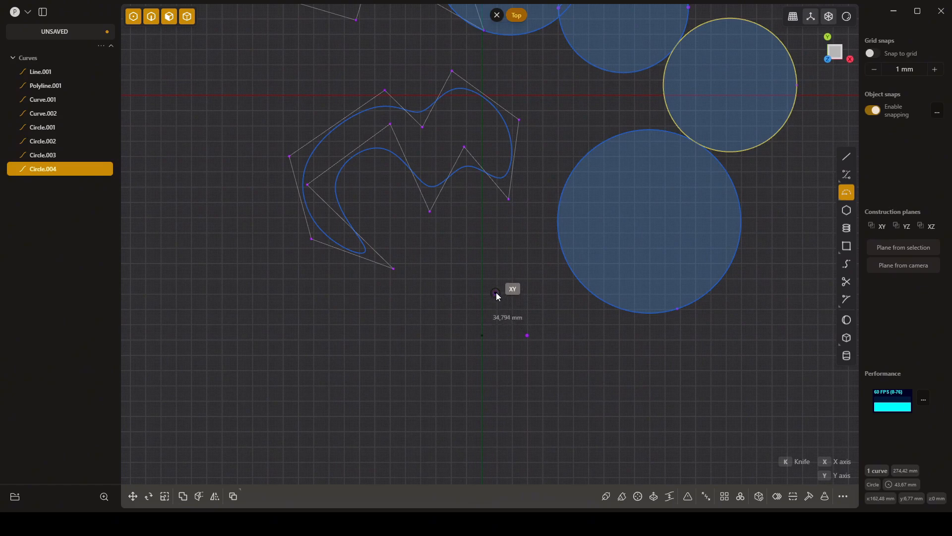
pyautogui.press('Tab')
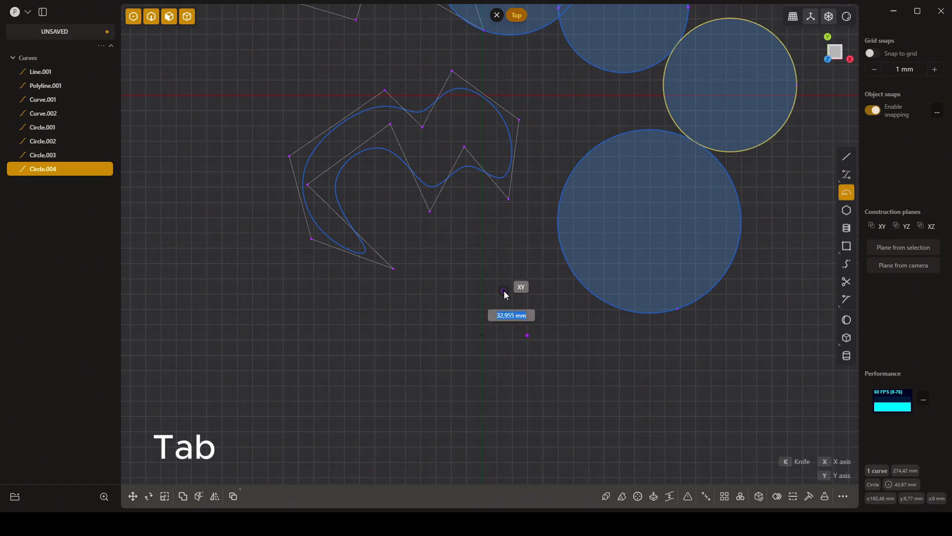
pyautogui.write('35')
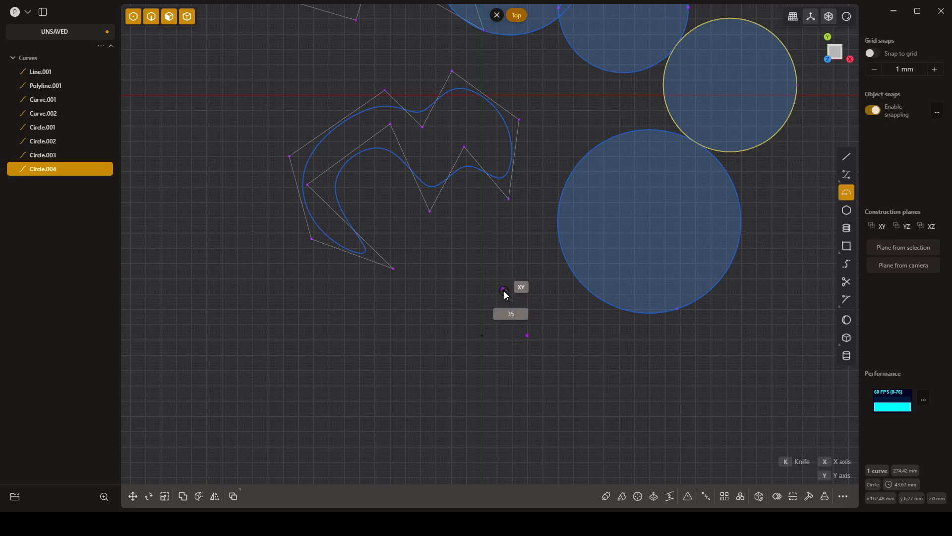
pyautogui.press('Return')
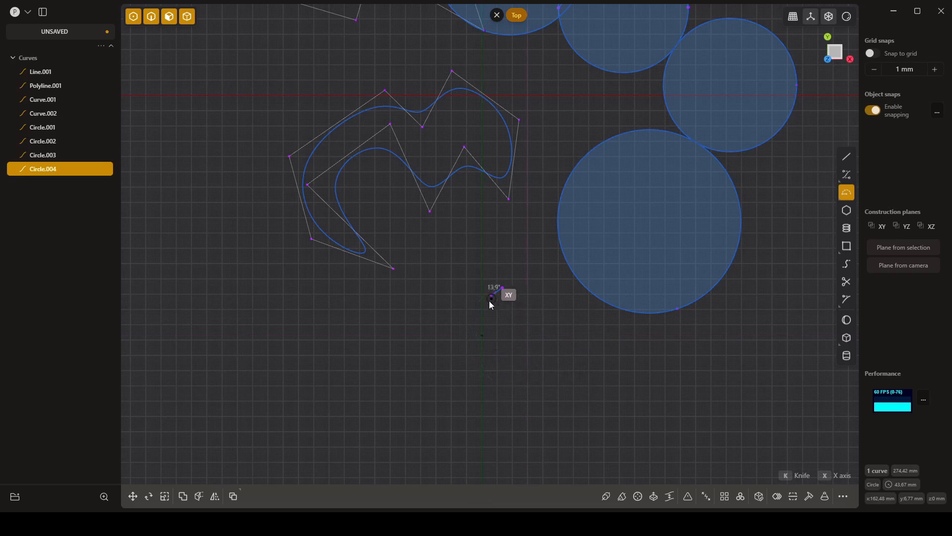
pyautogui.press('Tab')
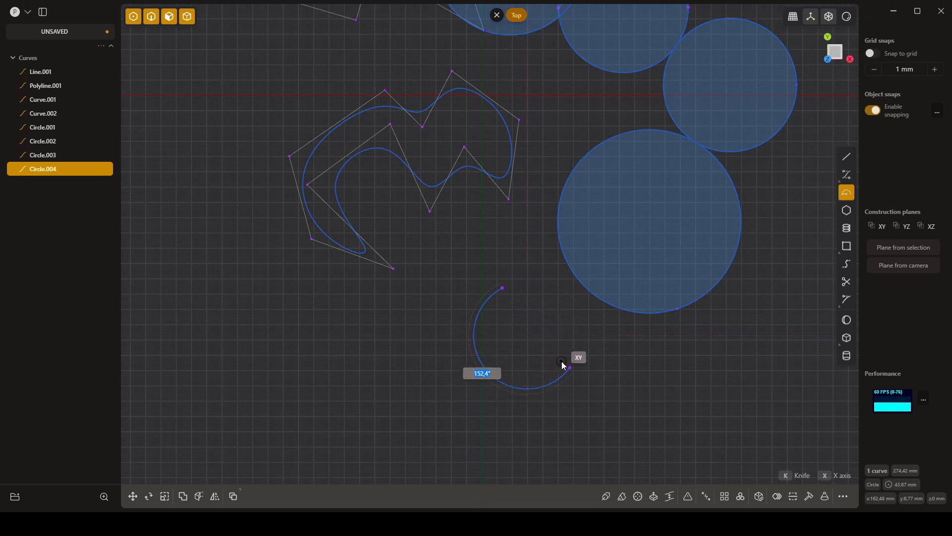
pyautogui.click(568, 367)
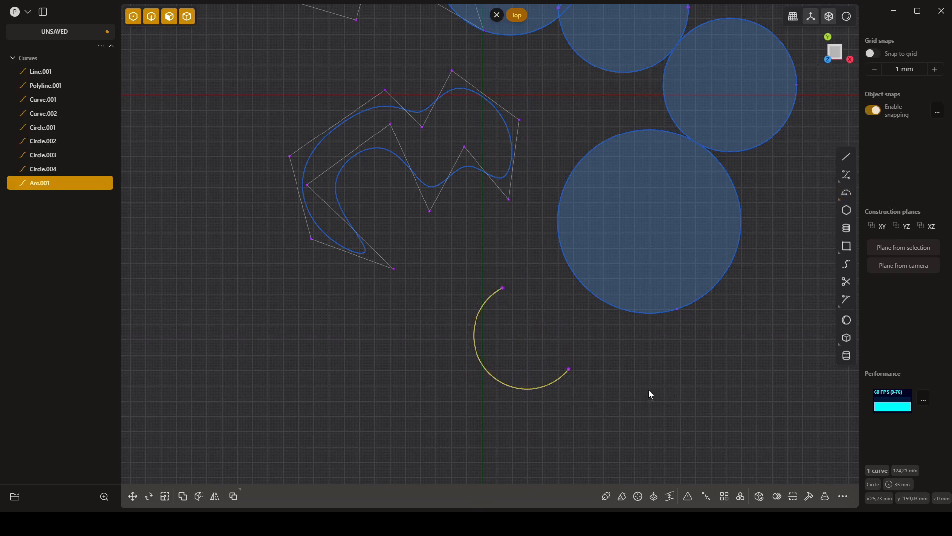
# - In the Top view, draw a three-point arc of about 32 mm radius from the polyline's lower endpoint to its lower-right corner, bulging outward
pyautogui.moveTo(649, 394); pyautogui.dragTo(697, 357, button='middle')
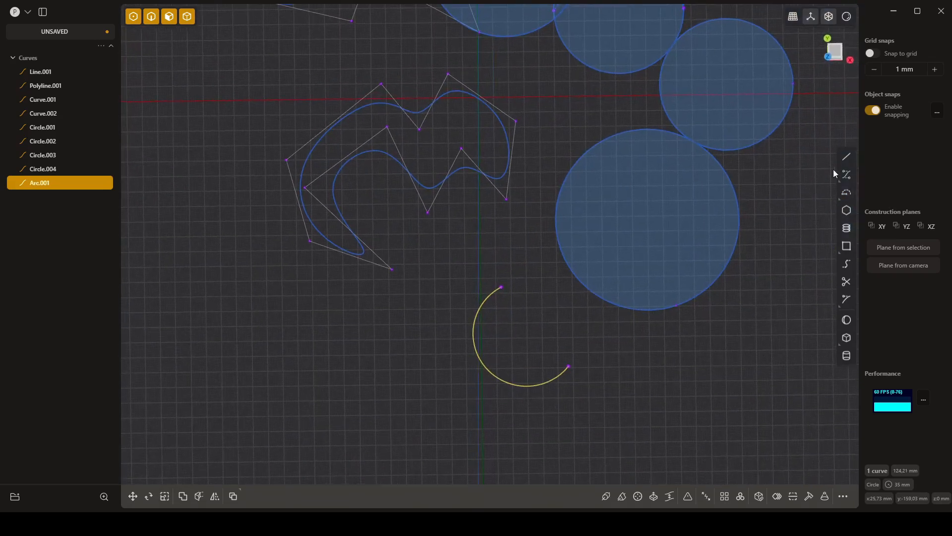
pyautogui.moveTo(847, 196)
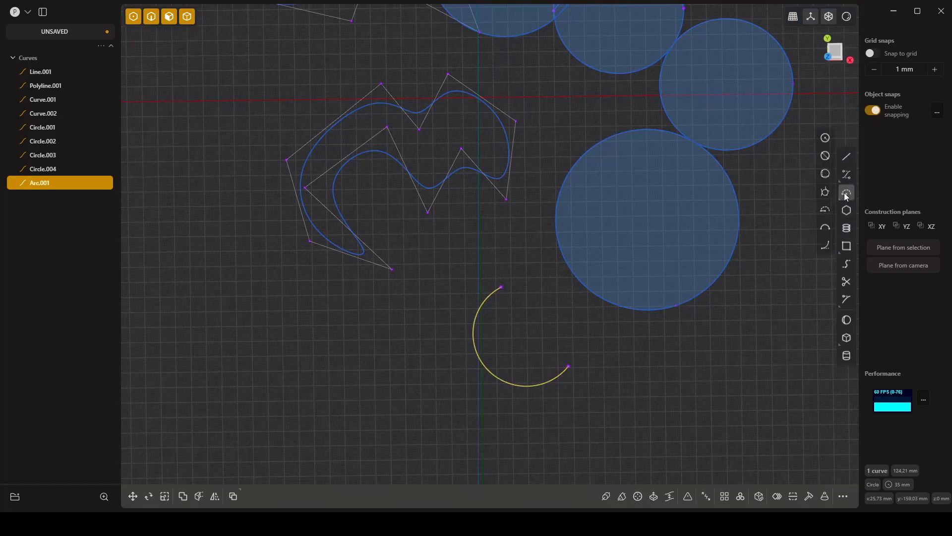
pyautogui.click(823, 228)
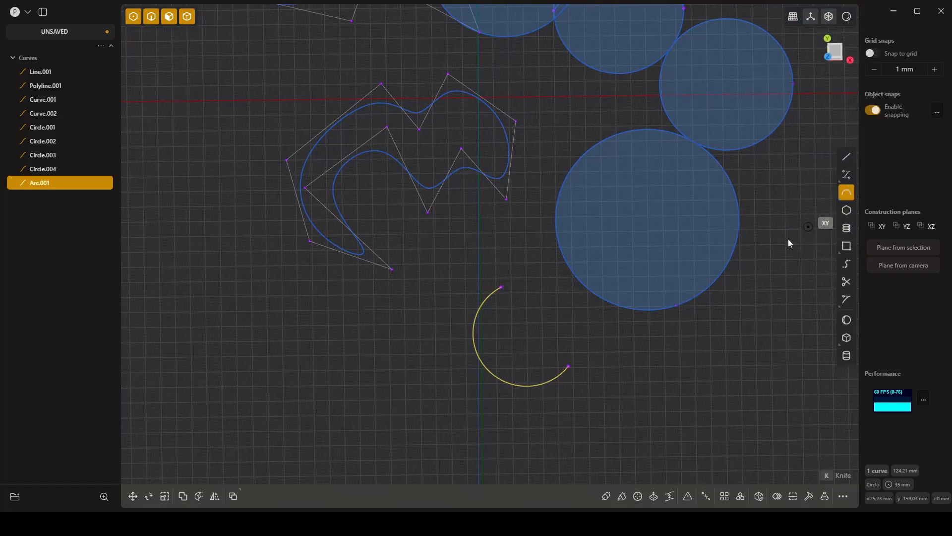
pyautogui.keyDown('shift'); pyautogui.moveTo(762, 268); pyautogui.dragTo(723, 307, button='middle'); pyautogui.keyUp('shift')
pyautogui.keyDown('shift'); pyautogui.moveTo(586, 163); pyautogui.dragTo(559, 275, button='middle'); pyautogui.keyUp('shift')
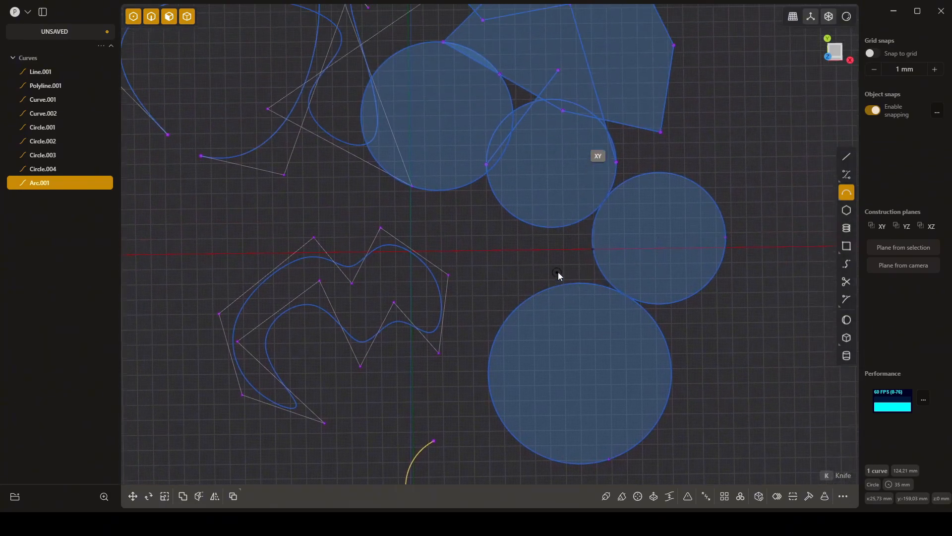
pyautogui.click(837, 53)
pyautogui.moveTo(721, 135)
pyautogui.keyDown('shift'); pyautogui.mouseDown(button='middle')
pyautogui.moveTo(679, 169)
pyautogui.moveTo(631, 233)
pyautogui.mouseUp(button='middle'); pyautogui.keyUp('shift')
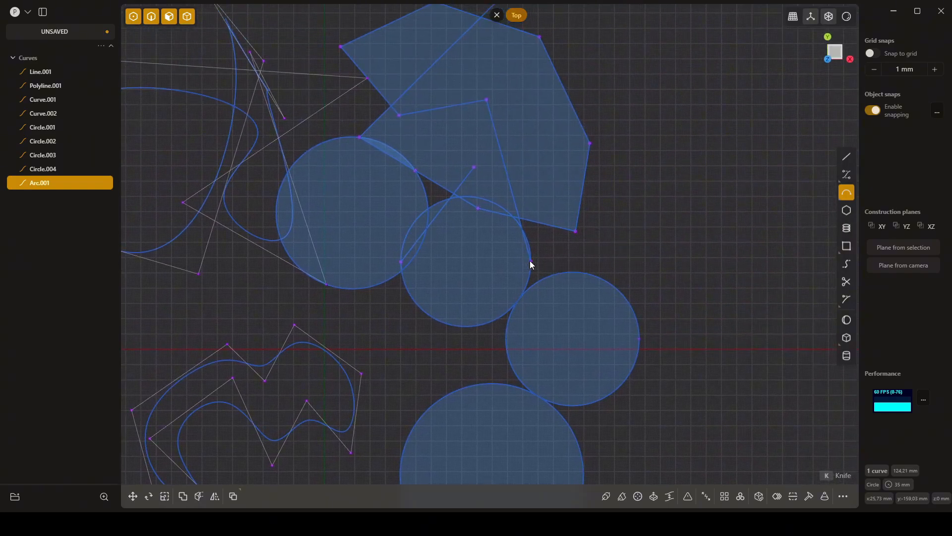
pyautogui.click(576, 232)
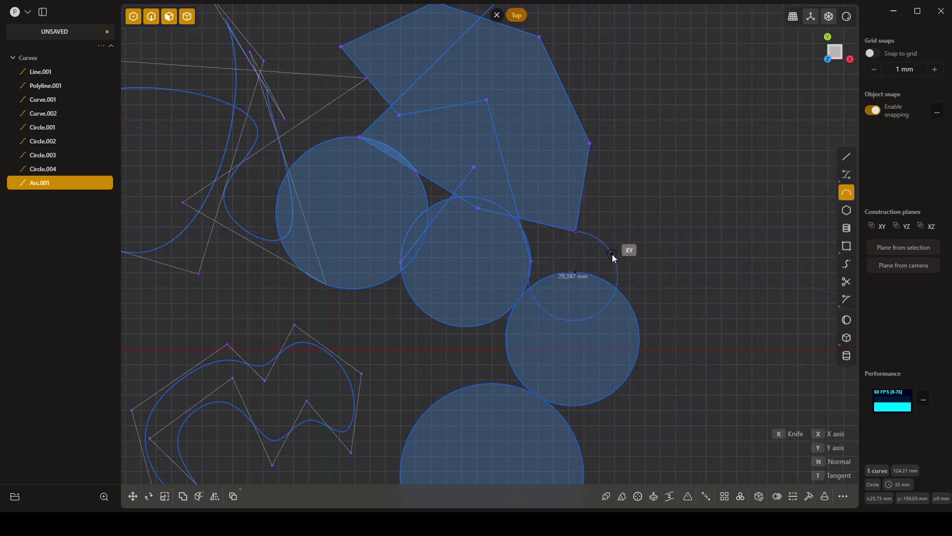
pyautogui.click(625, 276)
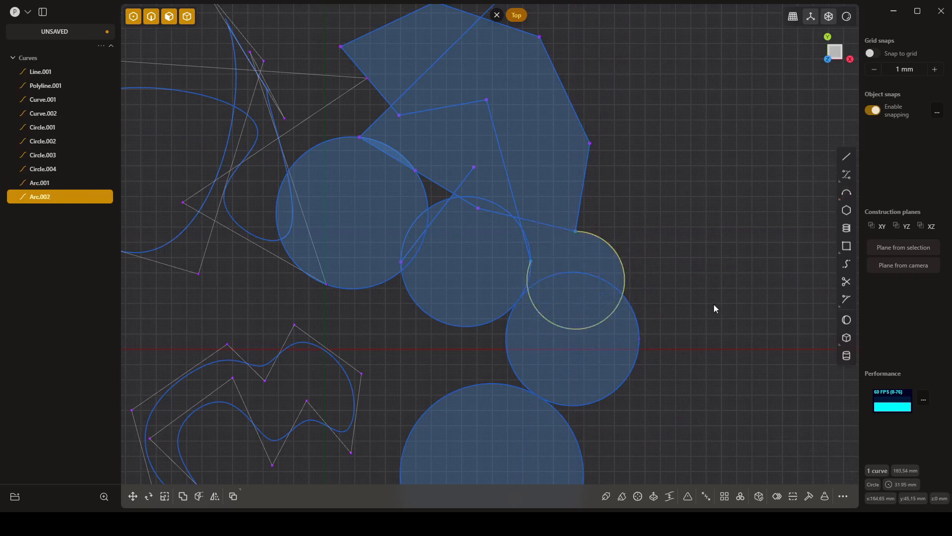
# - Draw a tangent arc of about 24 mm radius starting on the right side of the three-point arc and curving over to the right
pyautogui.click(846, 193)
pyautogui.click(826, 247)
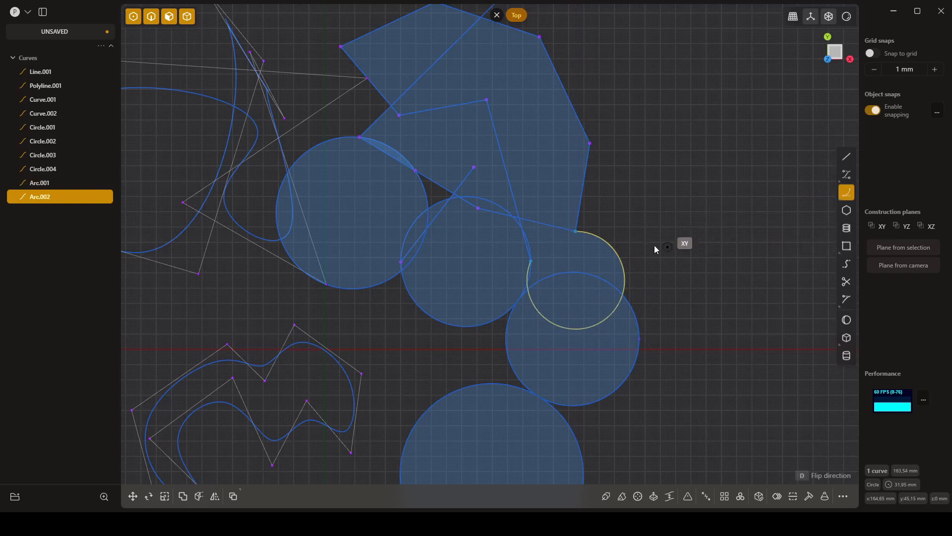
pyautogui.click(619, 256)
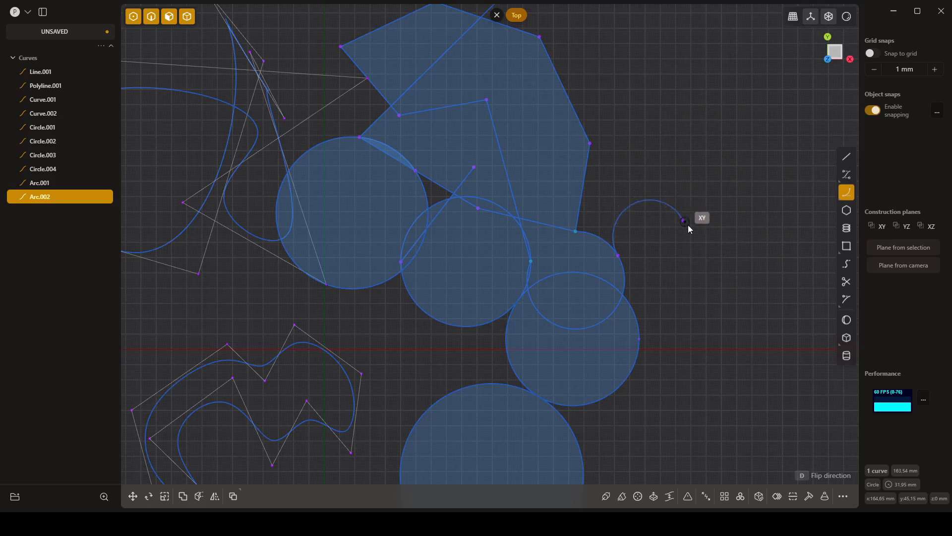
pyautogui.click(679, 260)
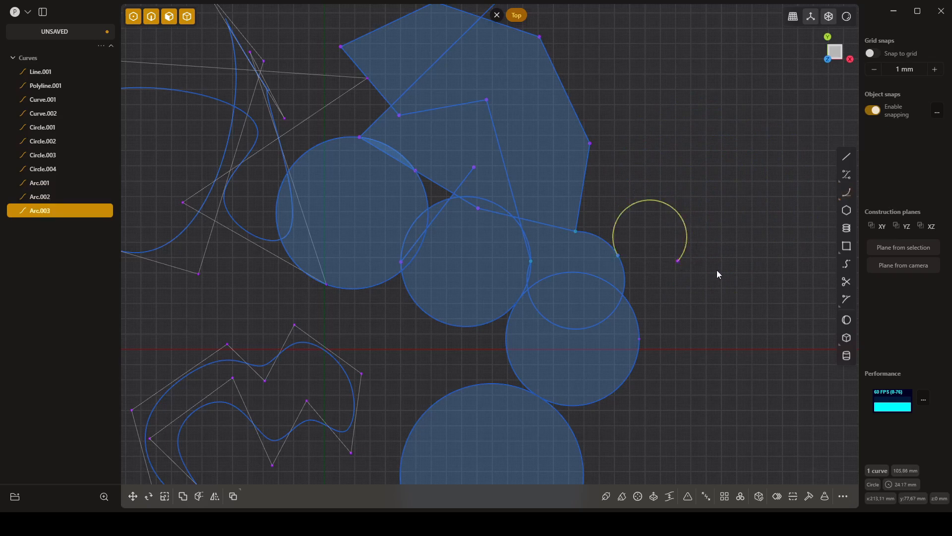
pyautogui.press('Escape')
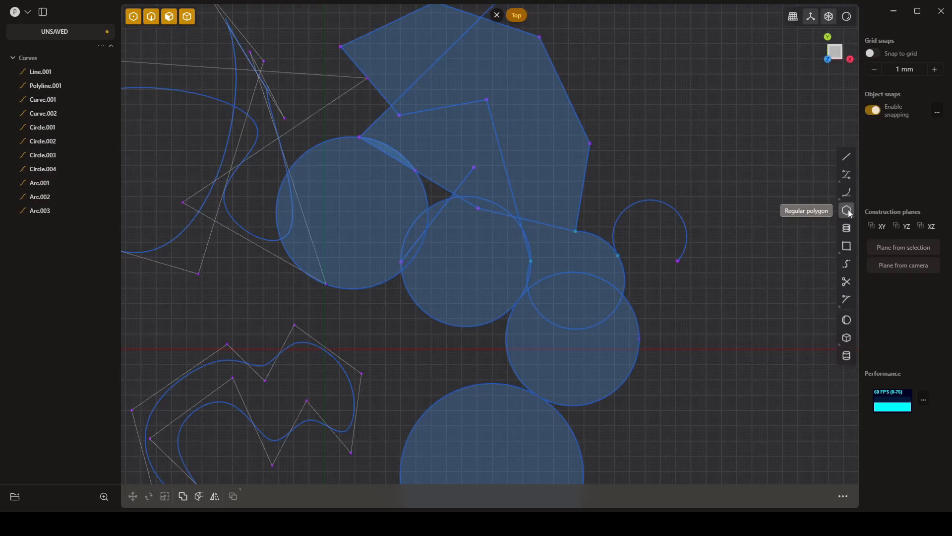
# - Draw an eight-sided regular polygon about 79 mm across its flats on the XY plane, beyond the tangent arc and right of the polyline
pyautogui.click(847, 211)
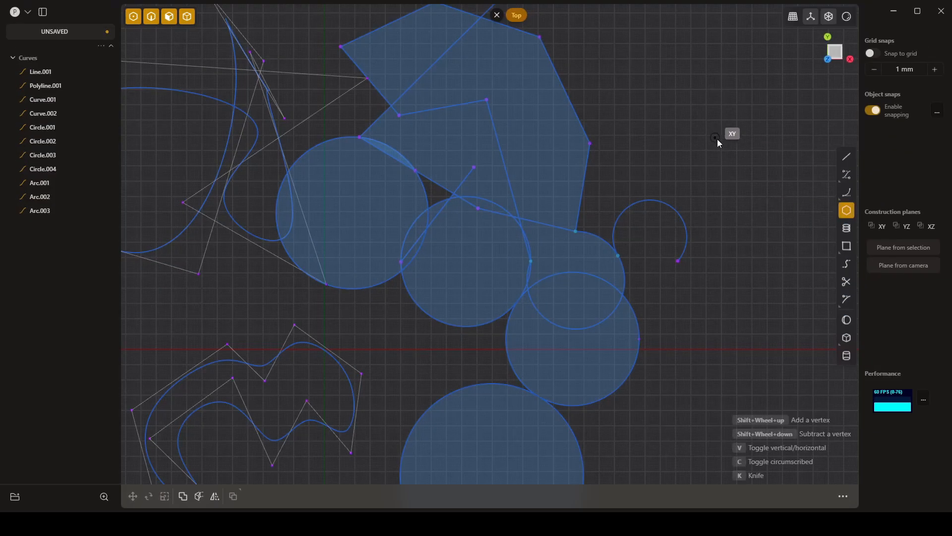
pyautogui.moveTo(734, 240); pyautogui.dragTo(602, 143, button='middle')
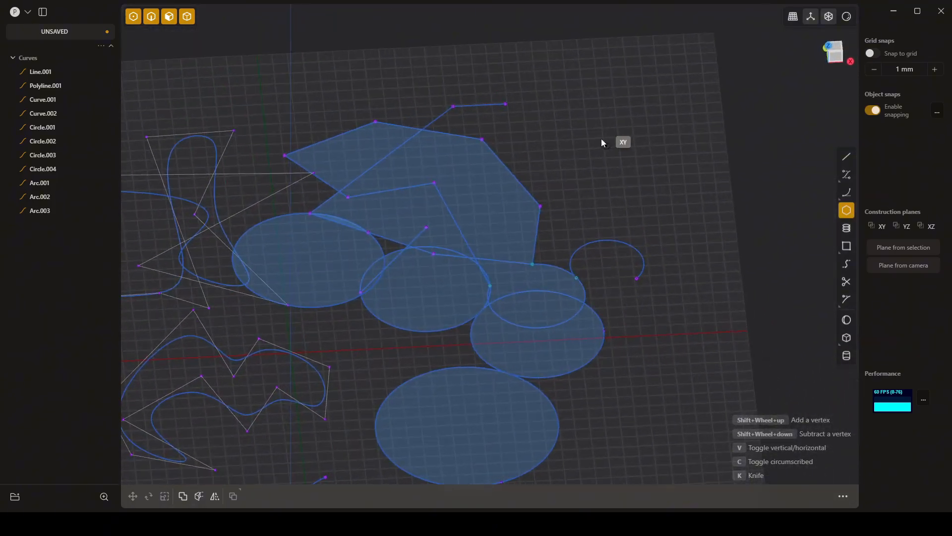
pyautogui.click(576, 133)
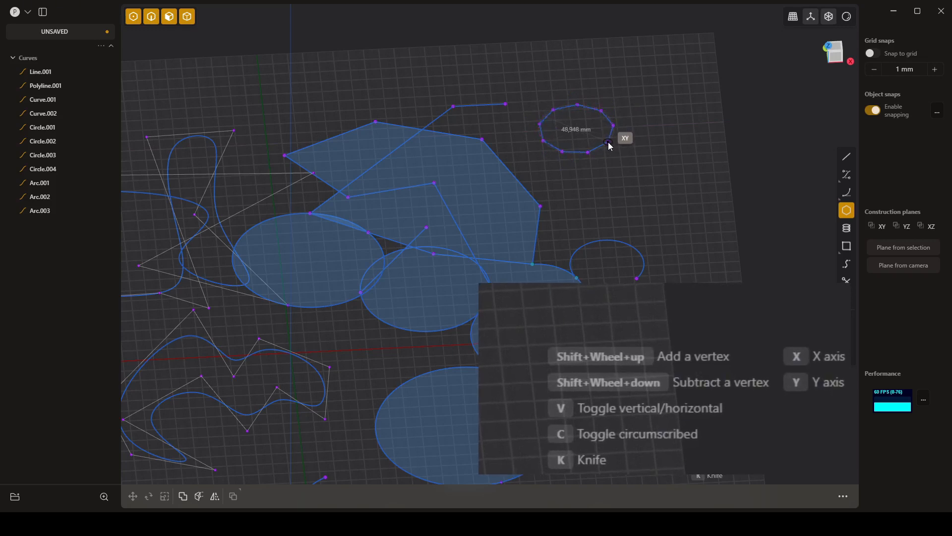
pyautogui.keyDown('shift'); pyautogui.scroll(-3, 609, 143); pyautogui.keyUp('shift')
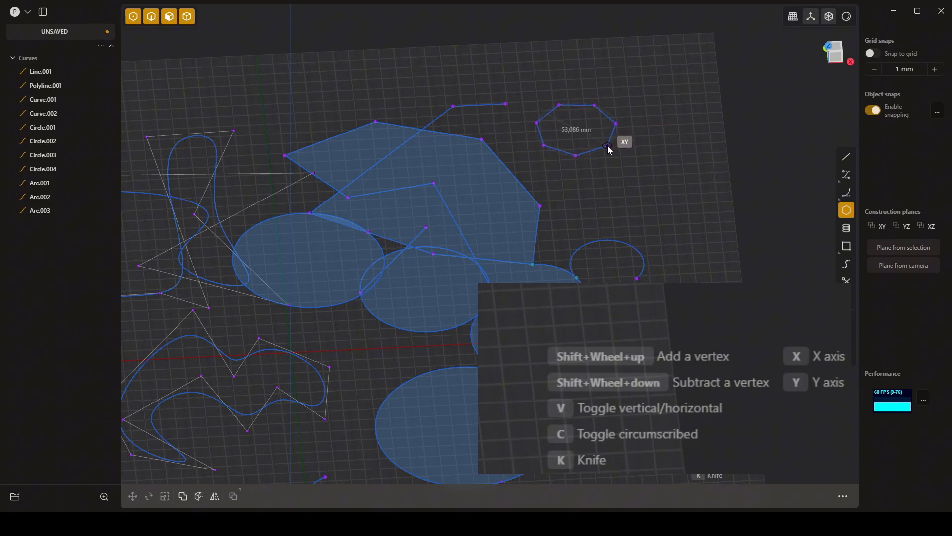
pyautogui.keyDown('shift'); pyautogui.scroll(-2, 608, 146); pyautogui.keyUp('shift')
pyautogui.keyDown('shift'); pyautogui.scroll(10, 608, 146); pyautogui.keyUp('shift')
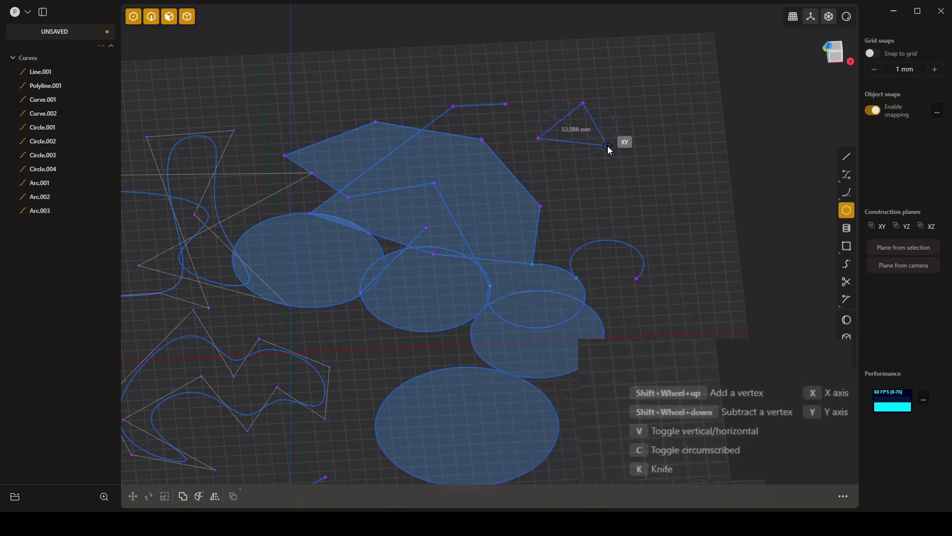
pyautogui.keyDown('shift'); pyautogui.scroll(-9, 608, 146); pyautogui.keyUp('shift')
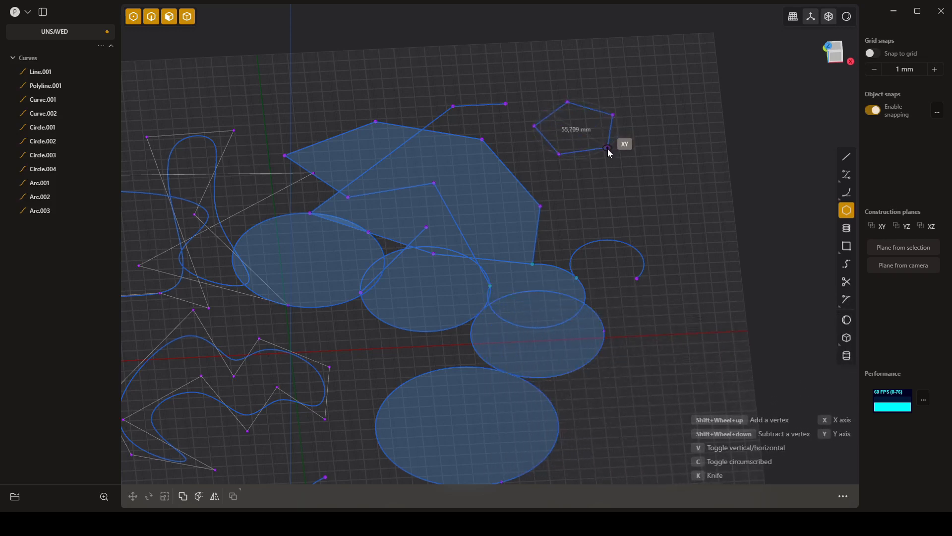
pyautogui.keyDown('shift'); pyautogui.scroll(2, 609, 151); pyautogui.keyUp('shift')
pyautogui.keyDown('shift'); pyautogui.scroll(2, 609, 151); pyautogui.keyUp('shift')
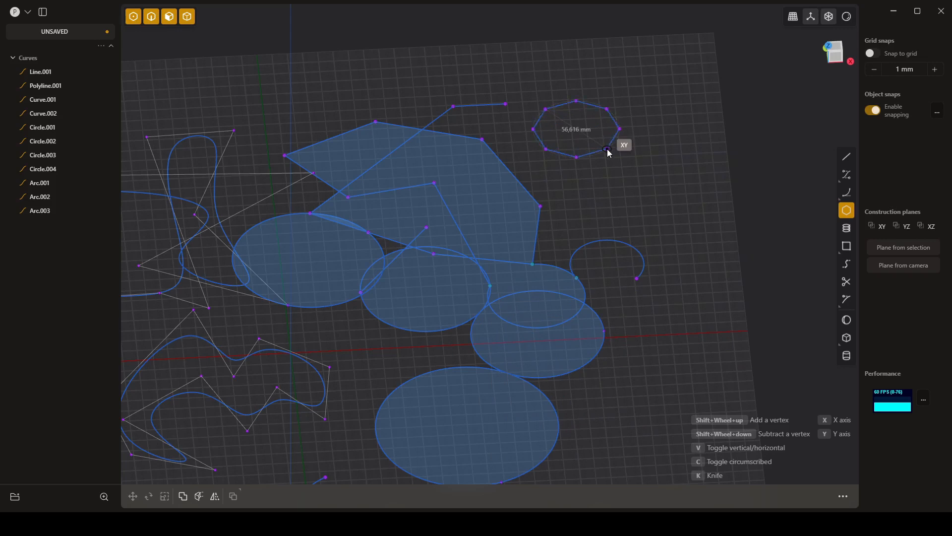
pyautogui.keyDown('shift'); pyautogui.scroll(-3, 609, 152); pyautogui.keyUp('shift')
pyautogui.keyDown('shift'); pyautogui.scroll(2, 609, 152); pyautogui.keyUp('shift')
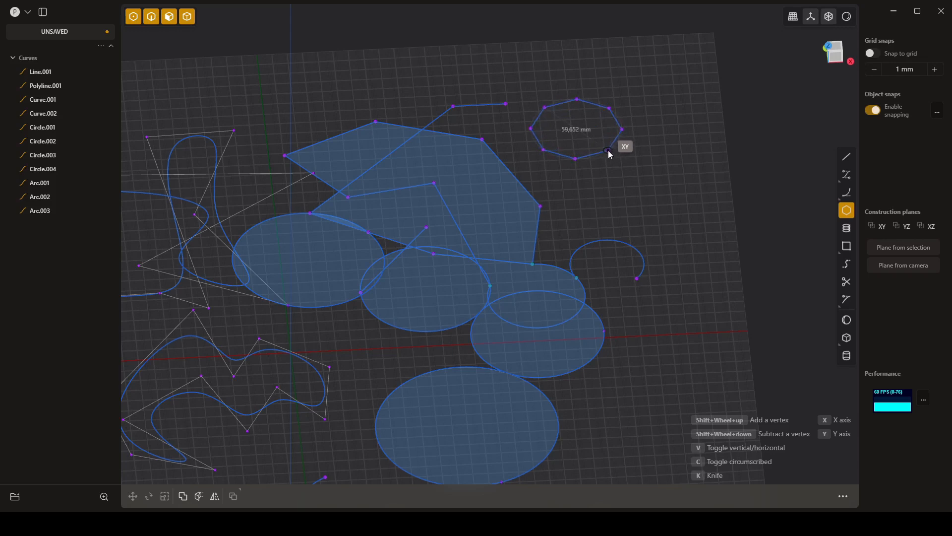
pyautogui.press('v')
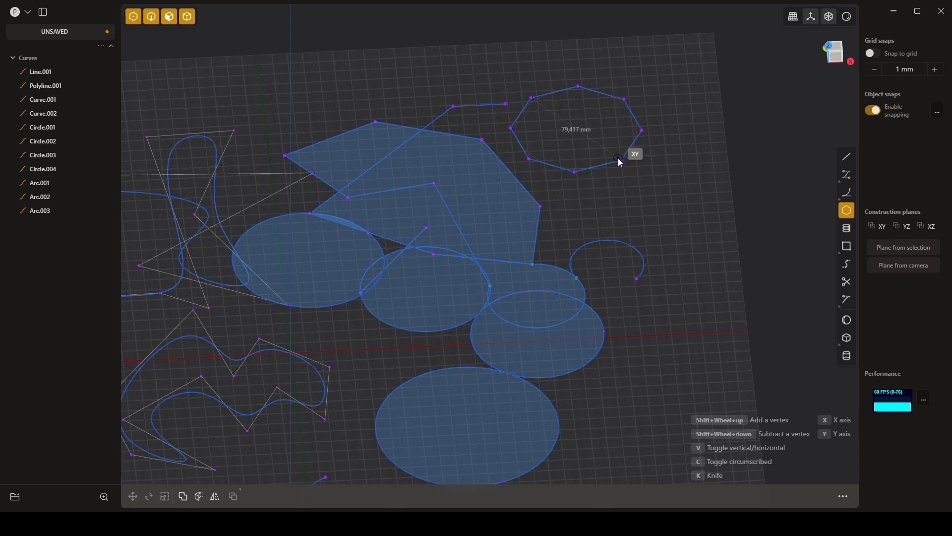
pyautogui.click(619, 159)
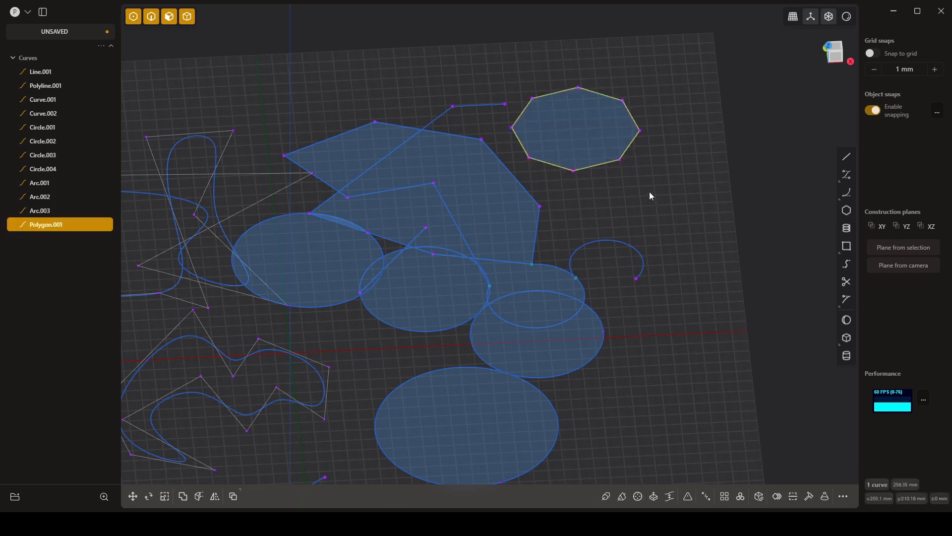
# - Draw a corner rectangle of about 87 by 43 mm on the XY plane, below and to the right of the 120 mm circle
pyautogui.moveTo(645, 197)
pyautogui.mouseDown(button='middle')
pyautogui.moveTo(636, 215)
pyautogui.moveTo(648, 203)
pyautogui.mouseUp(button='middle')
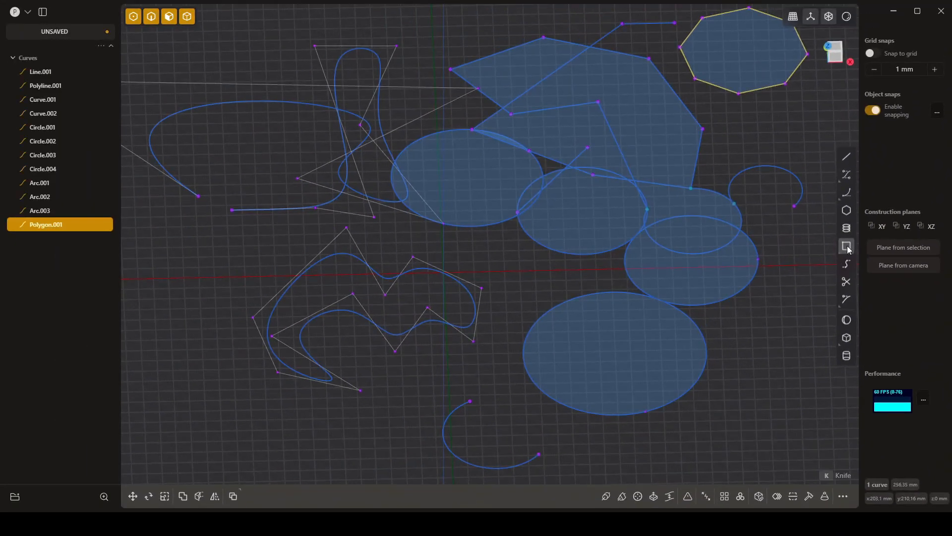
pyautogui.click(766, 262)
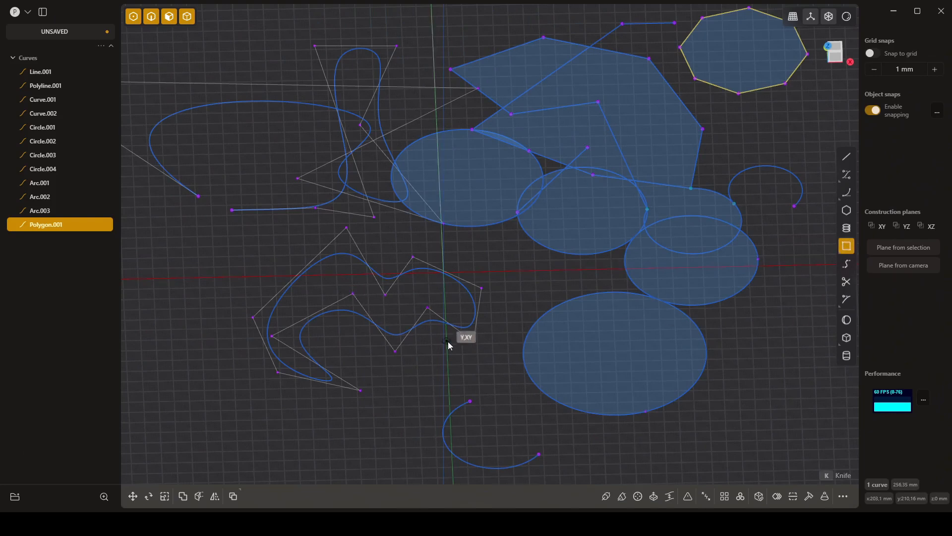
pyautogui.keyDown('shift'); pyautogui.moveTo(482, 339); pyautogui.dragTo(346, 222, button='middle'); pyautogui.keyUp('shift')
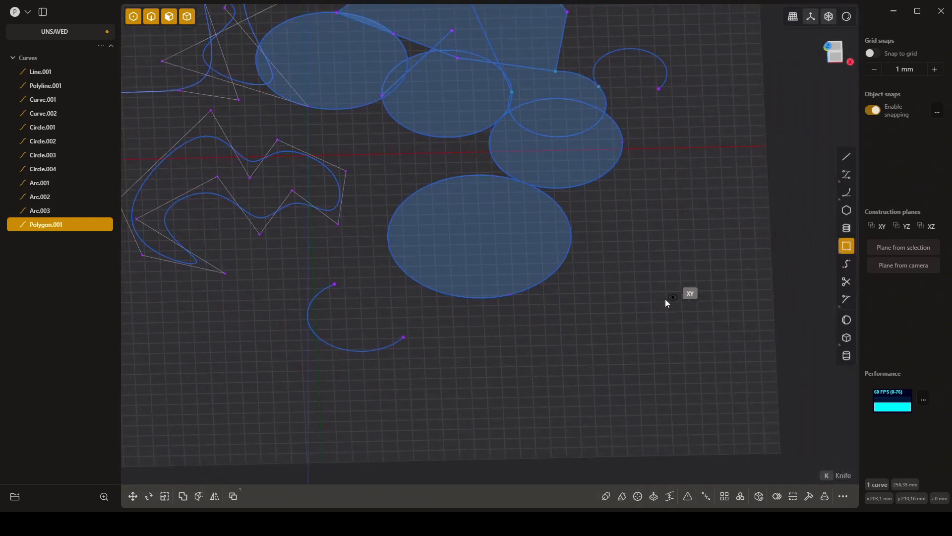
pyautogui.click(578, 308)
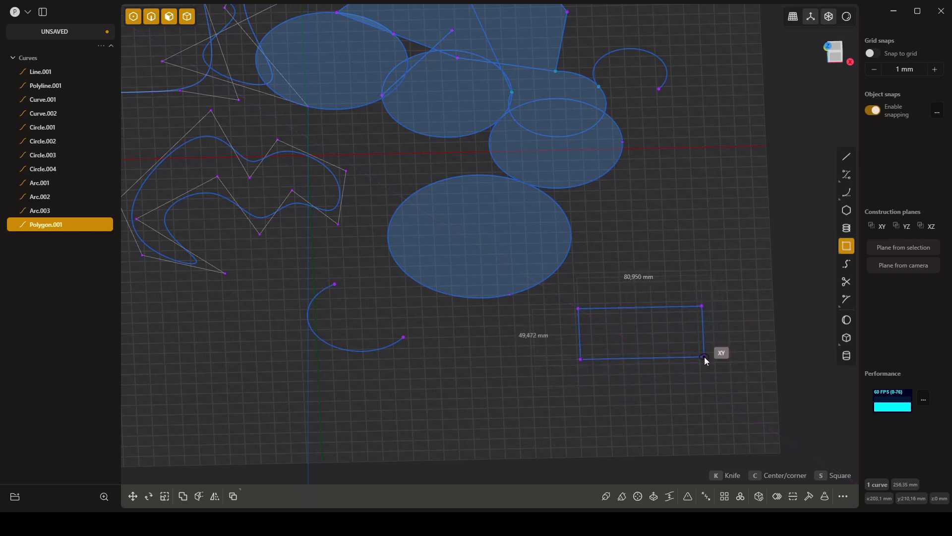
pyautogui.press('Tab')
pyautogui.press('Tab')
pyautogui.press('Tab')
pyautogui.press('Tab')
pyautogui.press('Tab')
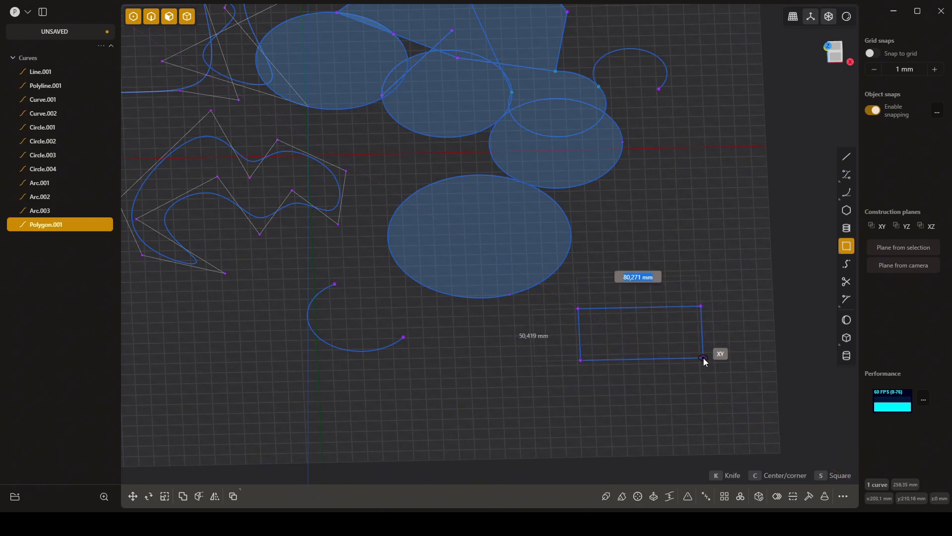
pyautogui.press('Tab')
pyautogui.press('Tab')
pyautogui.press('s')
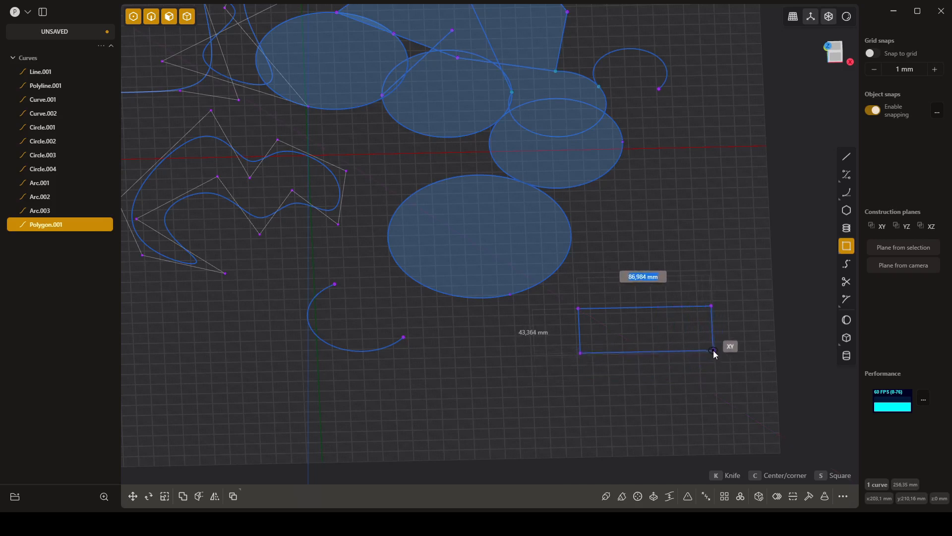
pyautogui.click(713, 350)
# - Draw a center rectangle of about 156 by 35 mm below the 120 mm circle, snapping its upper-right corner to the corner rectangle's lower-left endpoint
pyautogui.keyDown('shift'); pyautogui.moveTo(651, 389); pyautogui.dragTo(635, 354, button='middle'); pyautogui.keyUp('shift')
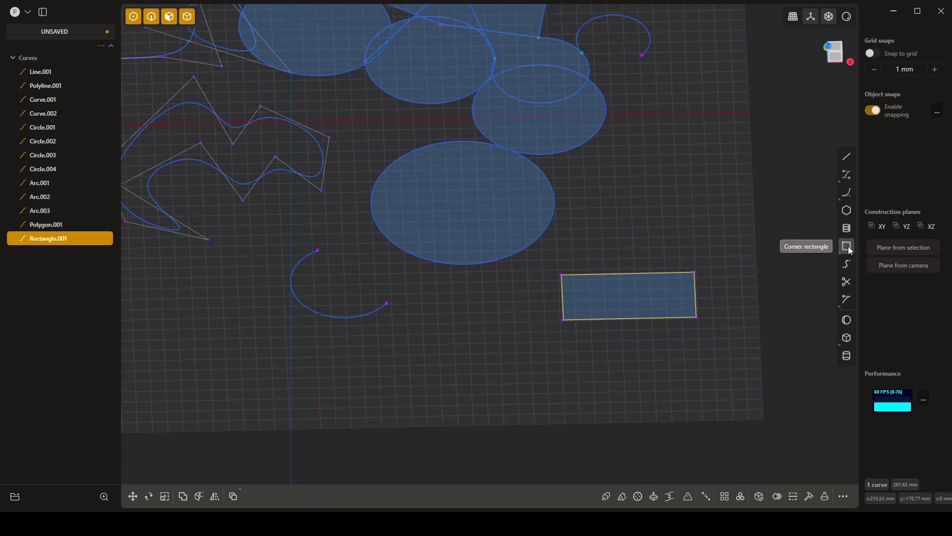
pyautogui.moveTo(850, 250)
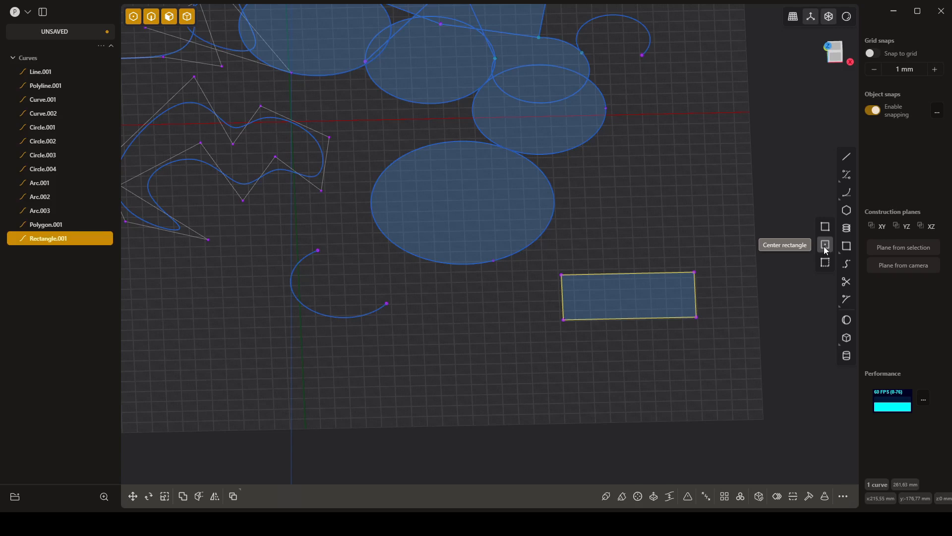
pyautogui.click(826, 245)
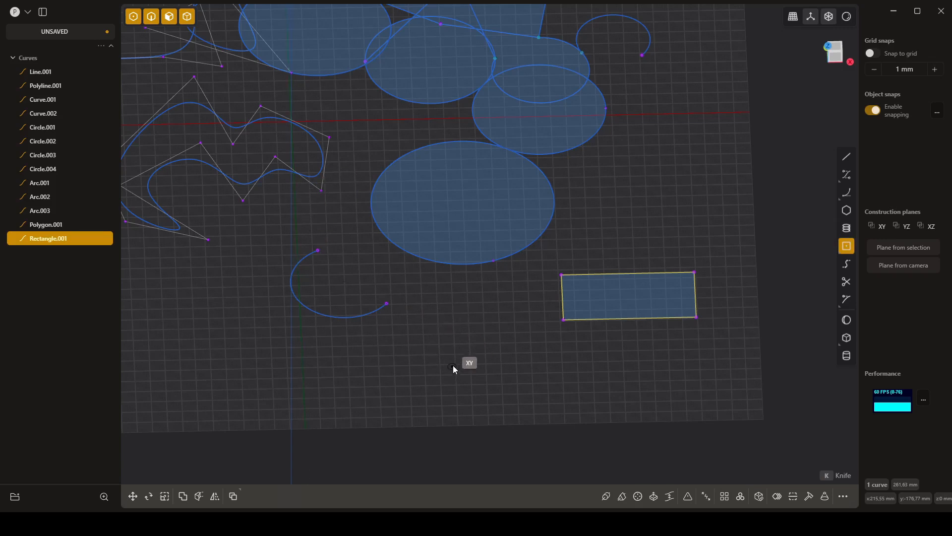
pyautogui.click(445, 341)
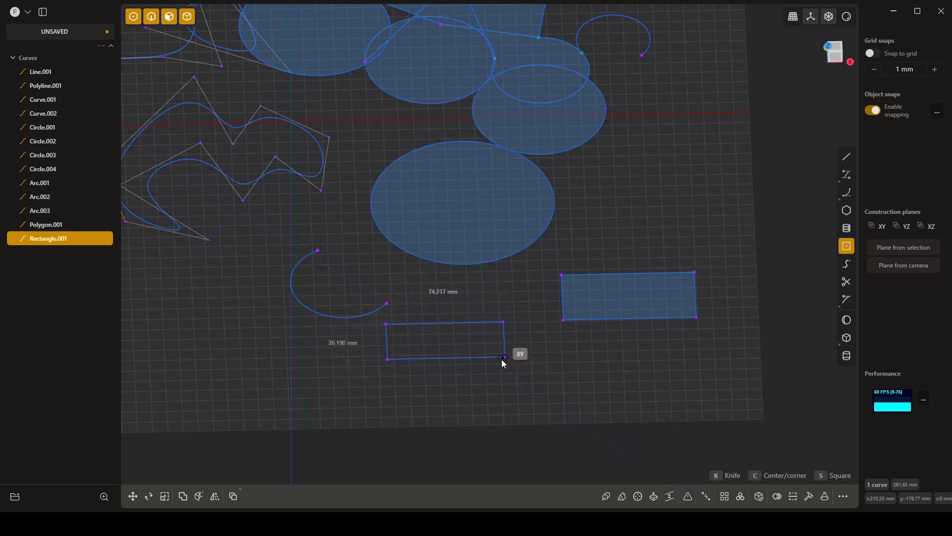
pyautogui.press('s')
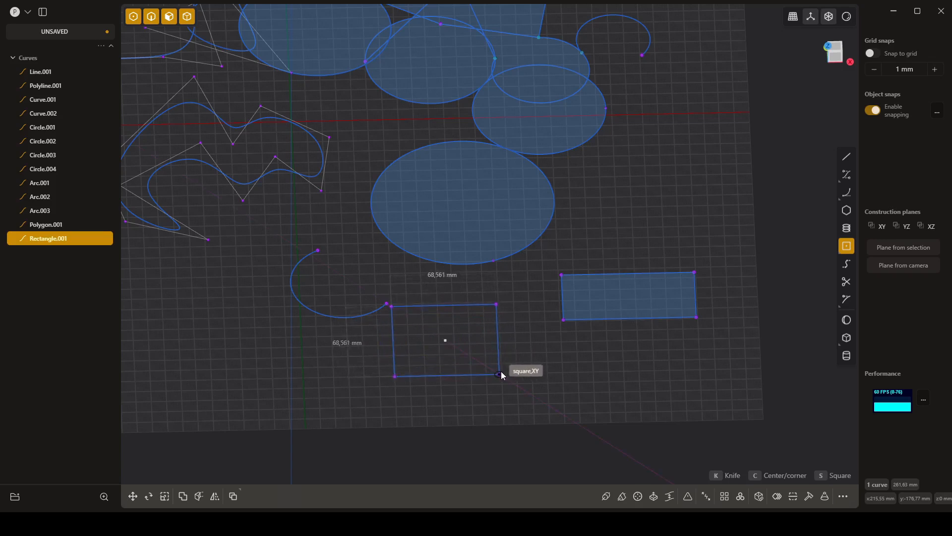
pyautogui.press('s')
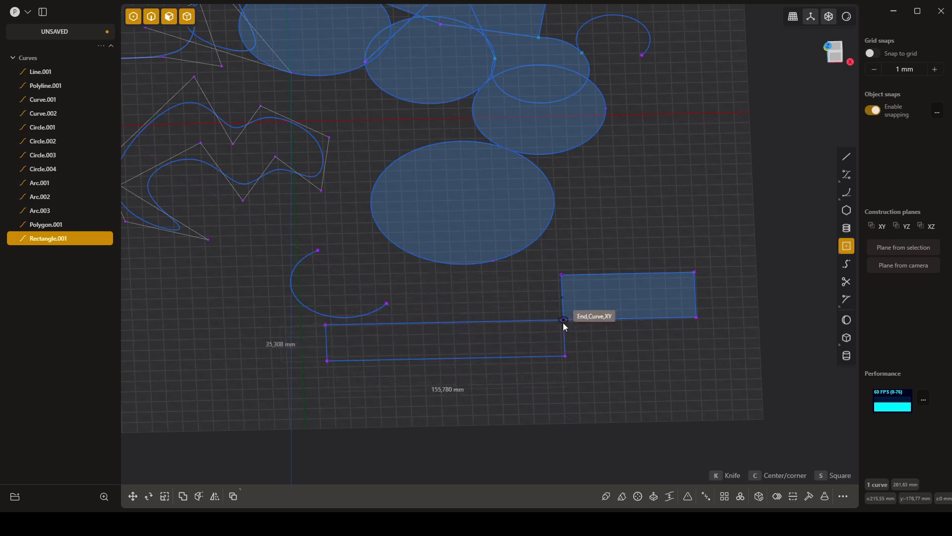
pyautogui.click(564, 322)
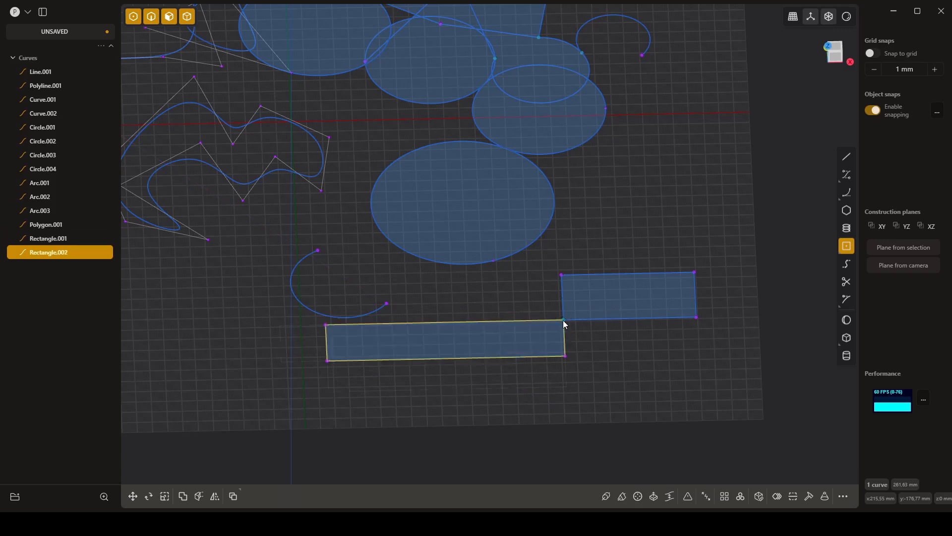
pyautogui.click(657, 368)
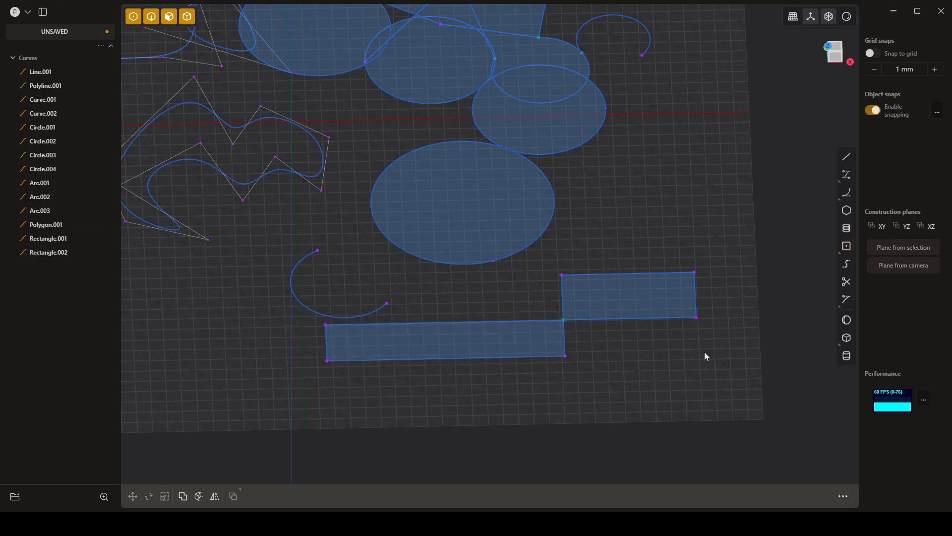
# - Draw an axis-aligned three-point rectangle with a first side about 40 mm long along Y, above the corner rectangle
pyautogui.click(848, 248)
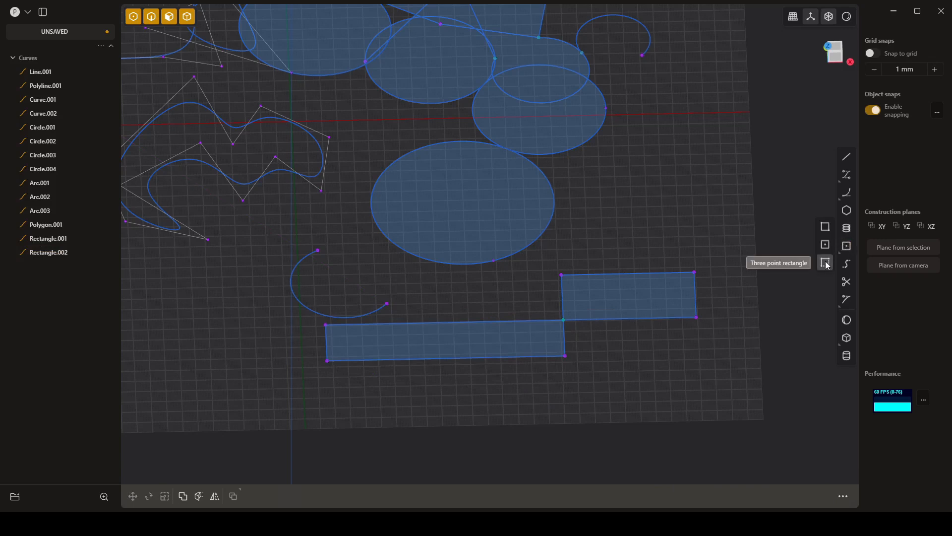
pyautogui.click(826, 263)
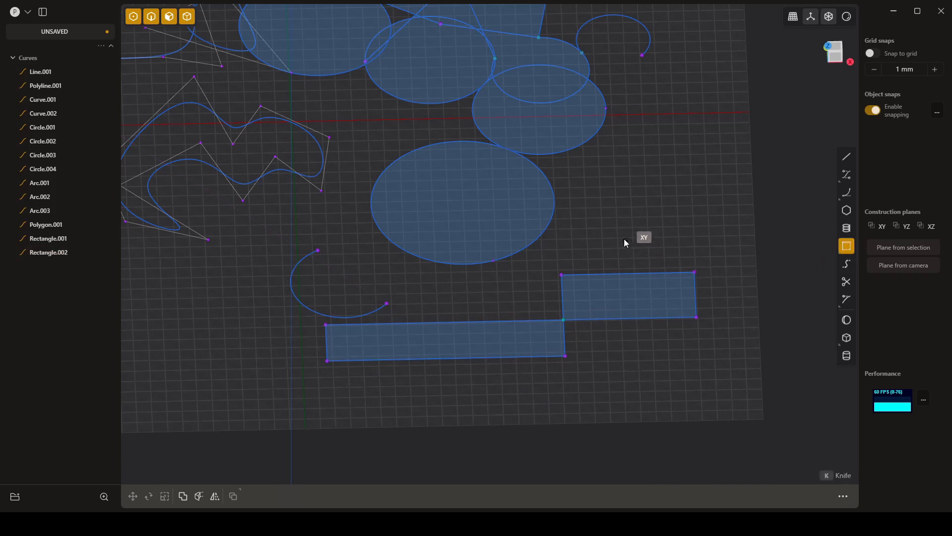
pyautogui.click(601, 190)
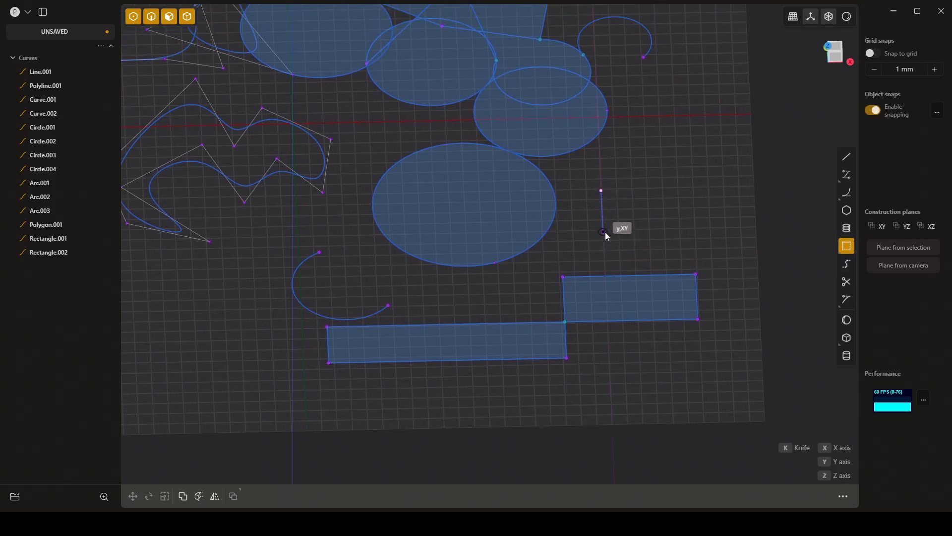
pyautogui.click(603, 232)
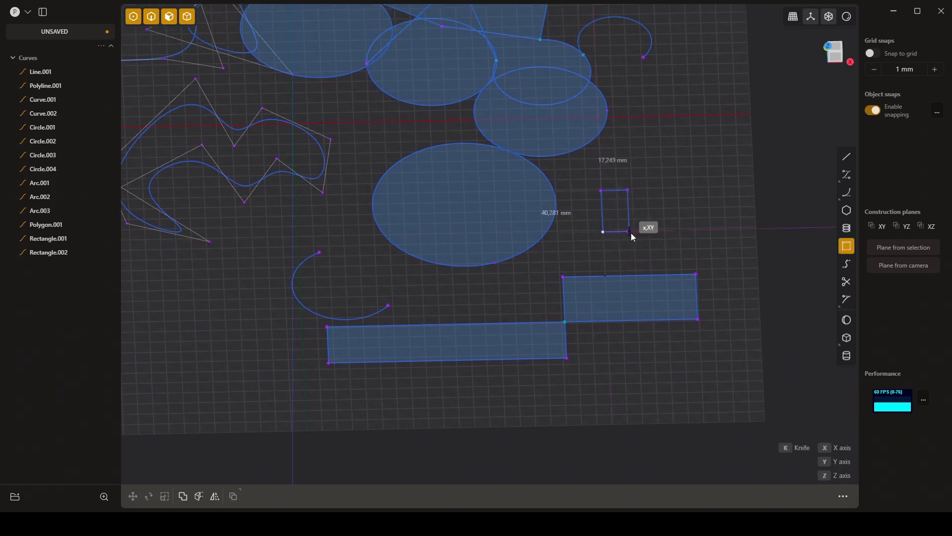
pyautogui.click(701, 229)
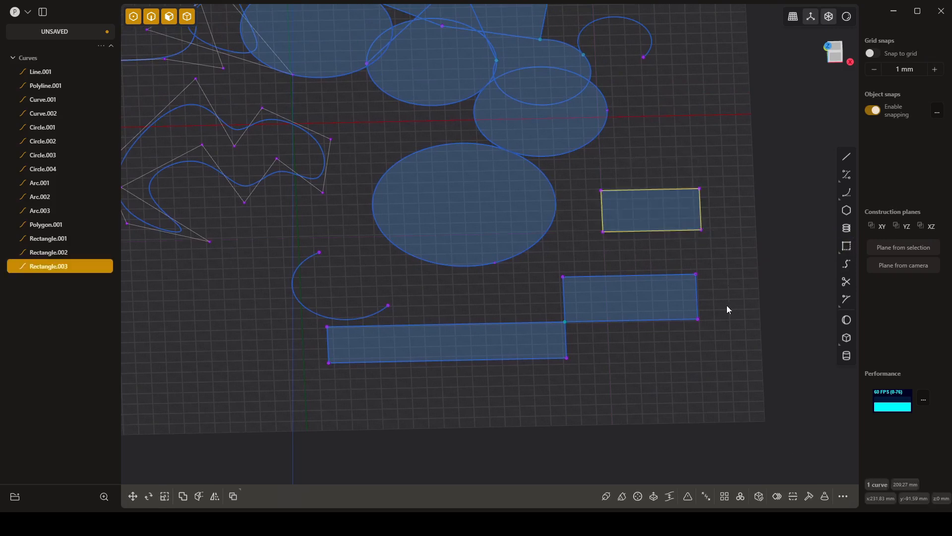
pyautogui.click(704, 376)
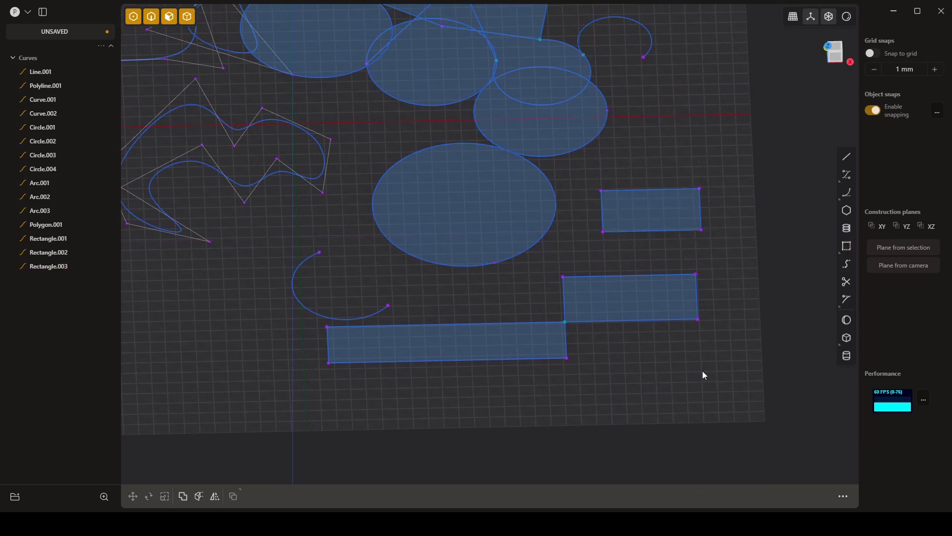
# - Draw a tilted three-point rectangle on the XY plane below the closed curve, to the left of the center-point arc
pyautogui.press('k')
pyautogui.click(846, 246)
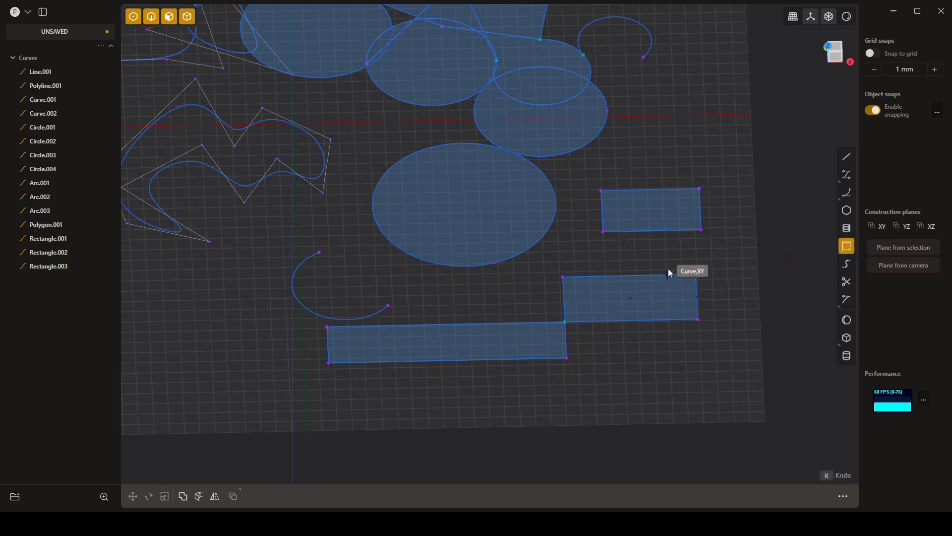
pyautogui.keyDown('shift'); pyautogui.moveTo(485, 287); pyautogui.dragTo(659, 234, button='middle'); pyautogui.keyUp('shift')
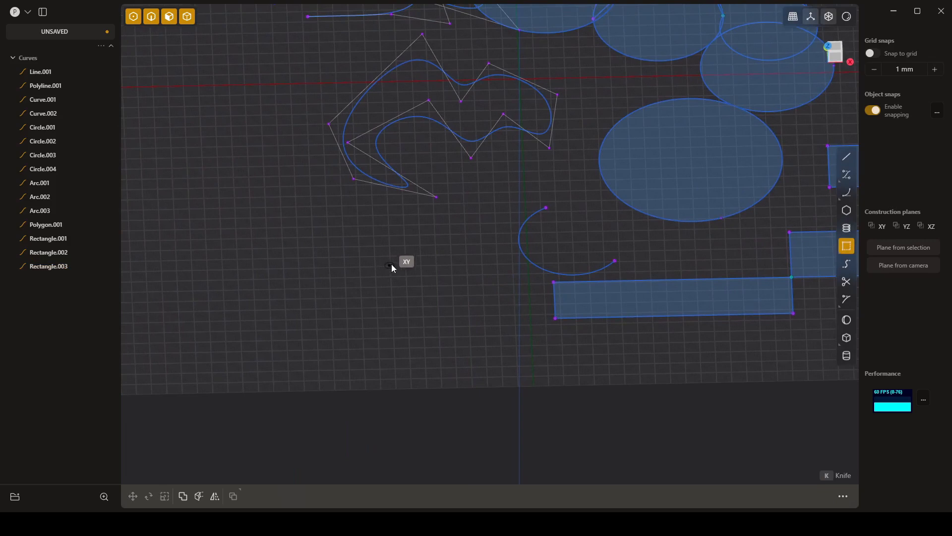
pyautogui.keyDown('shift'); pyautogui.moveTo(386, 271); pyautogui.dragTo(388, 258, button='middle'); pyautogui.keyUp('shift')
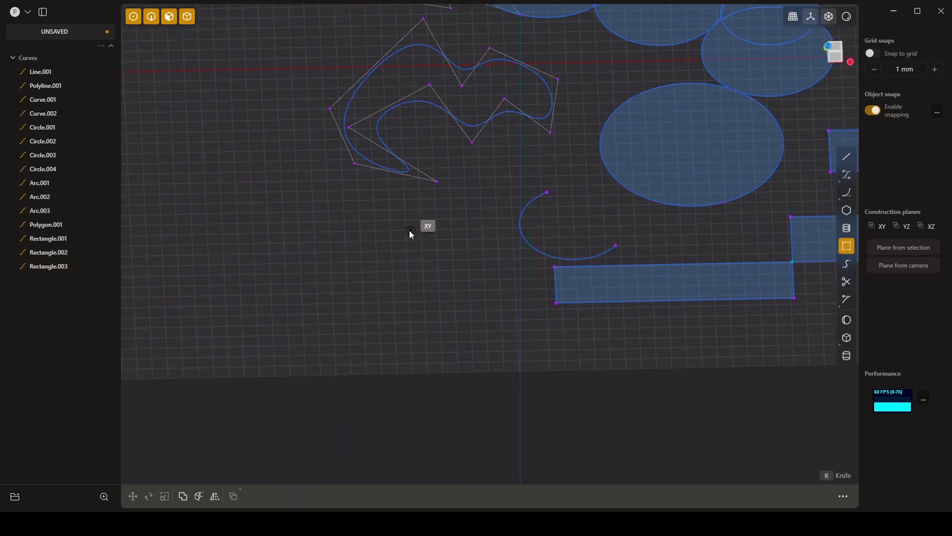
pyautogui.click(408, 231)
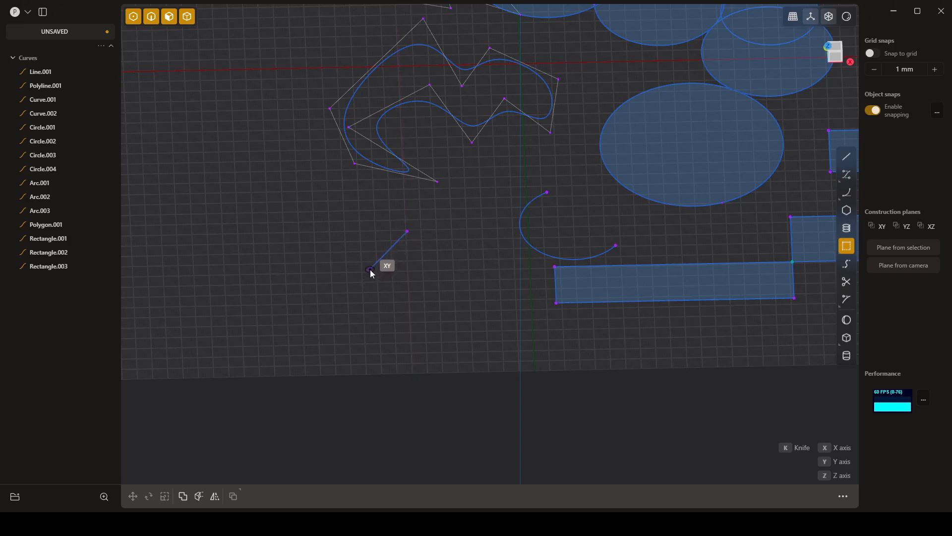
pyautogui.click(371, 270)
pyautogui.click(467, 323)
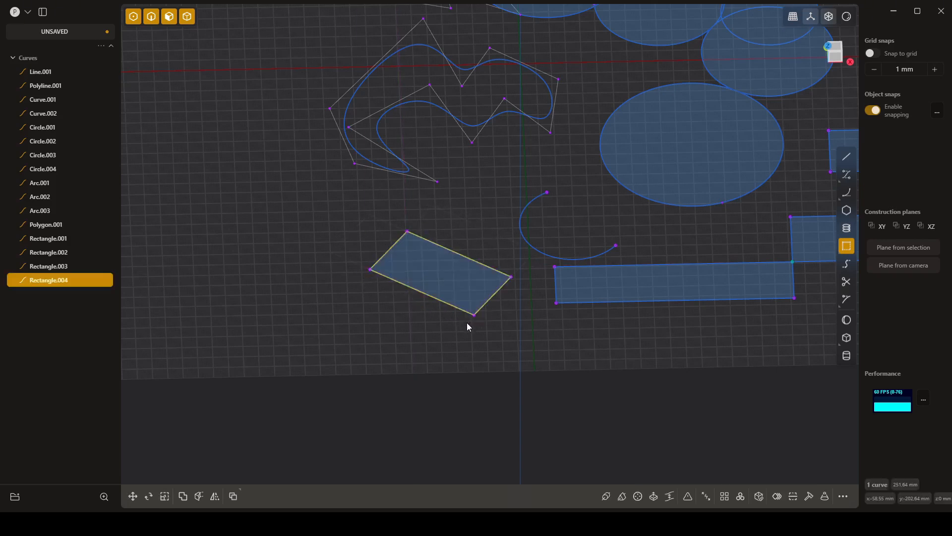
# - Draw a three-point rectangle whose first side joins the two endpoints of the center-point arc, extending away from the arc
pyautogui.moveTo(393, 339)
pyautogui.mouseDown(button='middle')
pyautogui.moveTo(398, 322)
pyautogui.moveTo(388, 343)
pyautogui.mouseUp(button='middle')
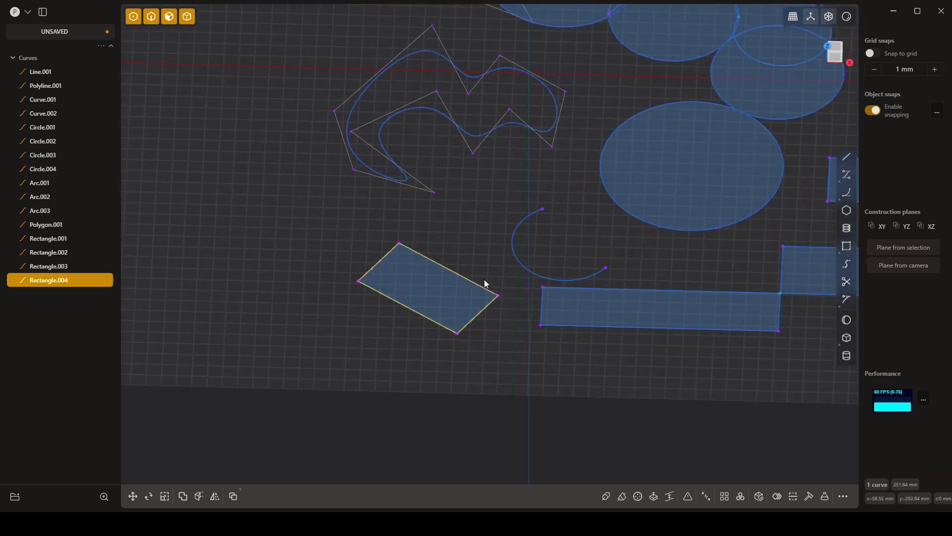
pyautogui.keyDown('shift'); pyautogui.moveTo(489, 250); pyautogui.dragTo(403, 255, button='middle'); pyautogui.keyUp('shift')
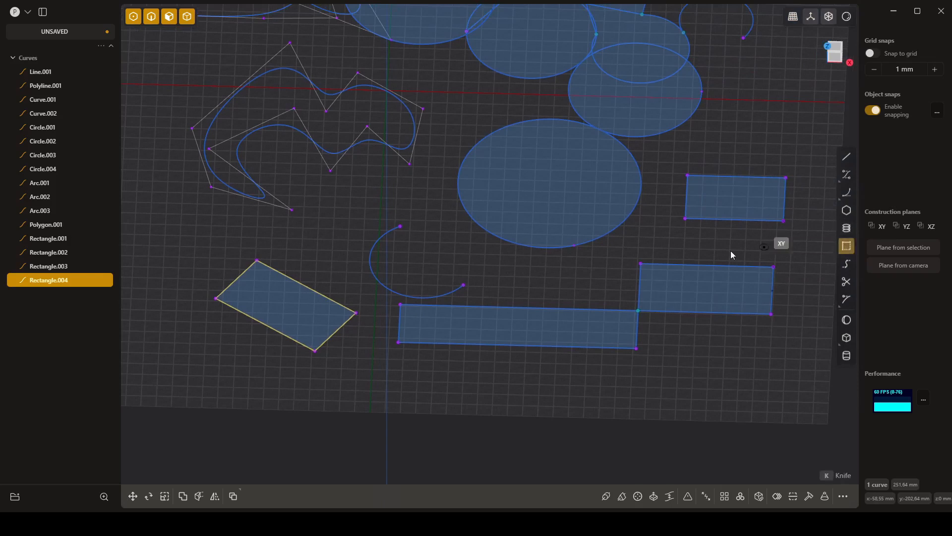
pyautogui.click(847, 246)
pyautogui.click(463, 285)
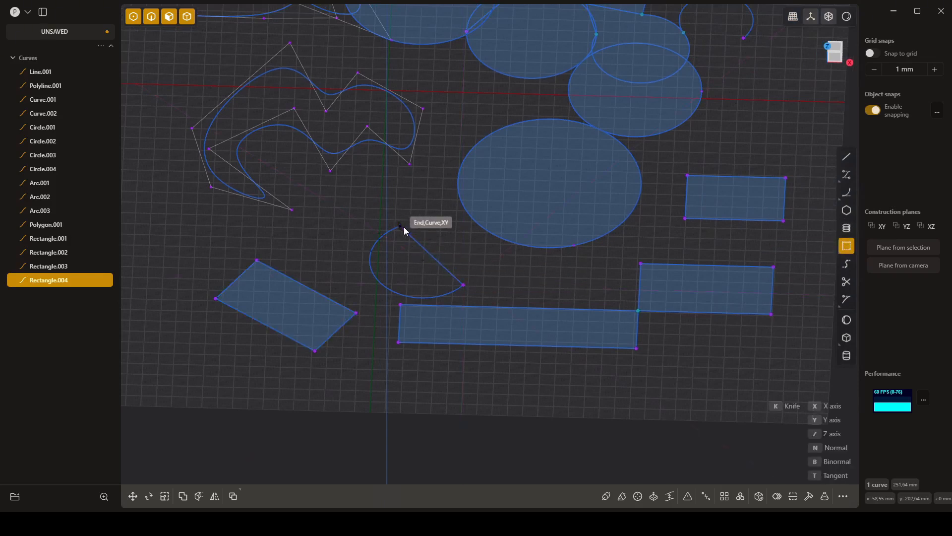
pyautogui.click(401, 227)
pyautogui.click(438, 220)
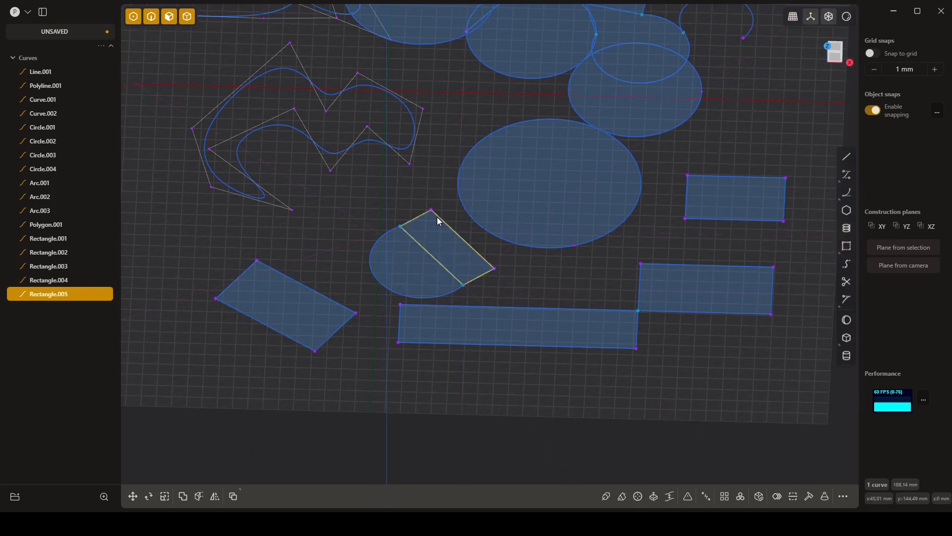
pyautogui.click(531, 285)
# - Start a bridge curve from the side of the 120 mm circle to the upper edge of the nearby three-point rectangle
pyautogui.moveTo(550, 285); pyautogui.dragTo(575, 283, button='middle')
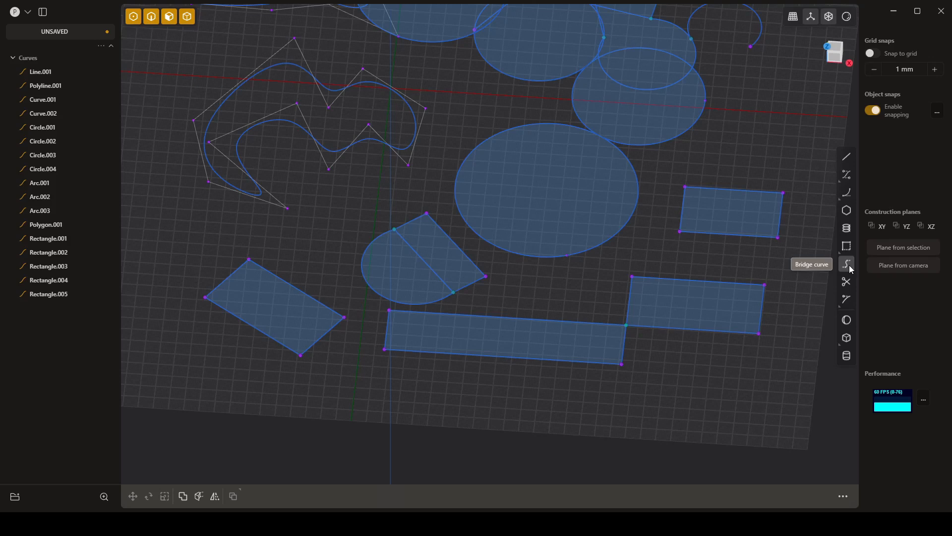
pyautogui.click(847, 264)
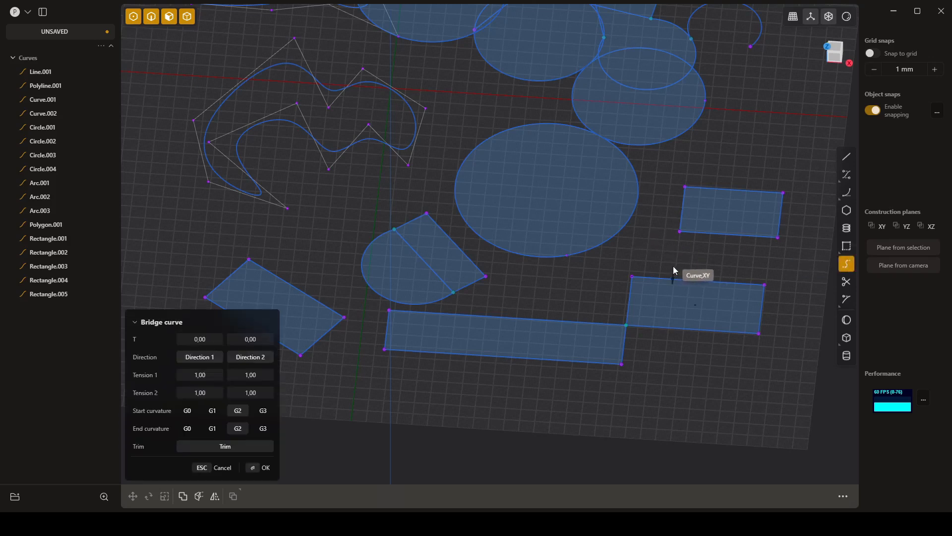
pyautogui.click(644, 200)
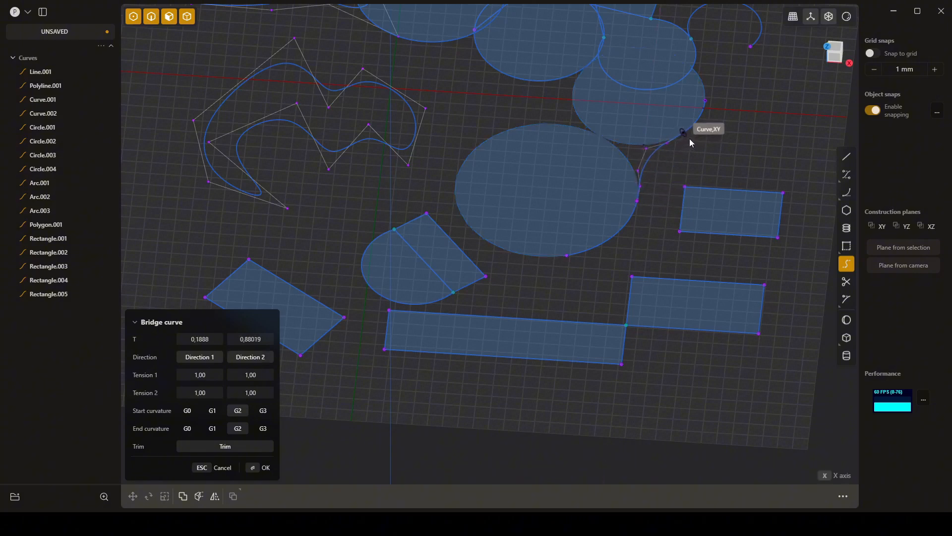
pyautogui.click(706, 193)
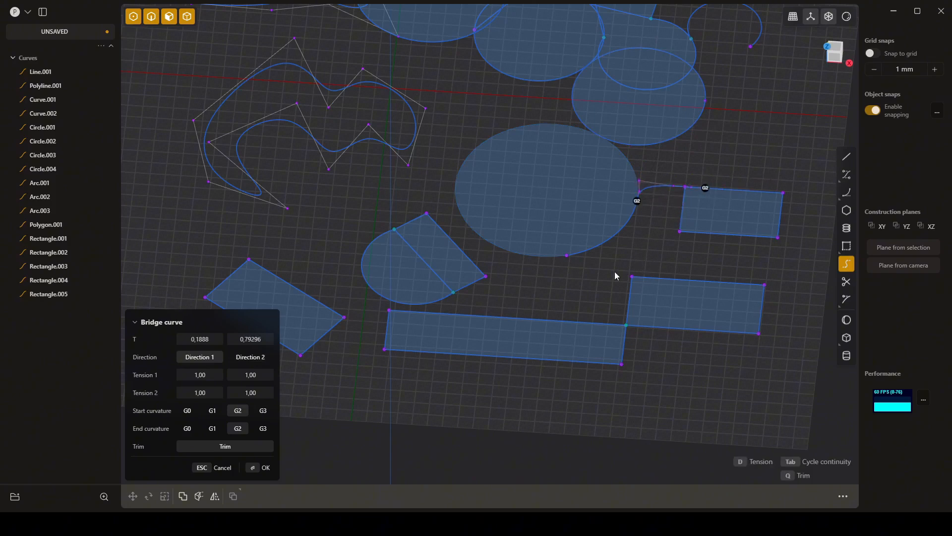
# - Try the bridge curve's start curvature at G0, G1, G2 and G3 and its end curvature at G0 and G2
pyautogui.click(187, 411)
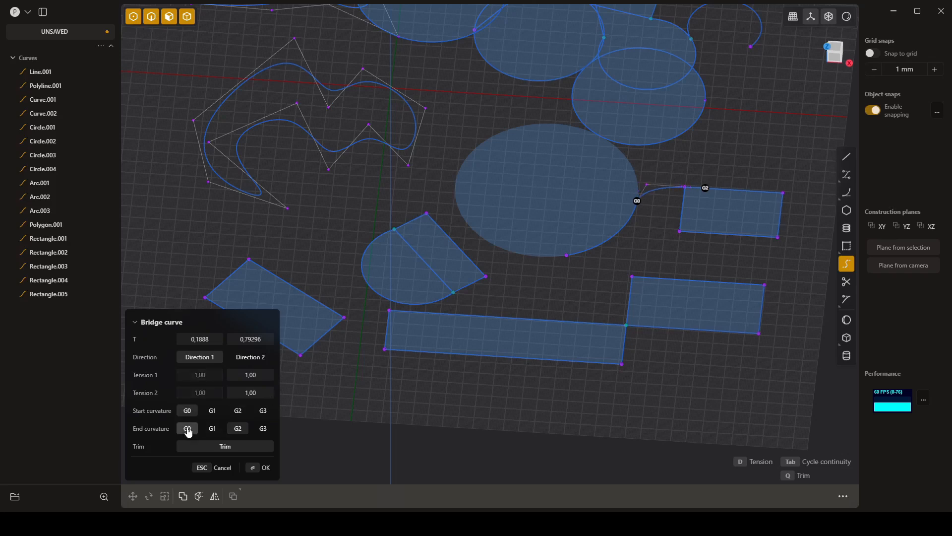
pyautogui.click(186, 429)
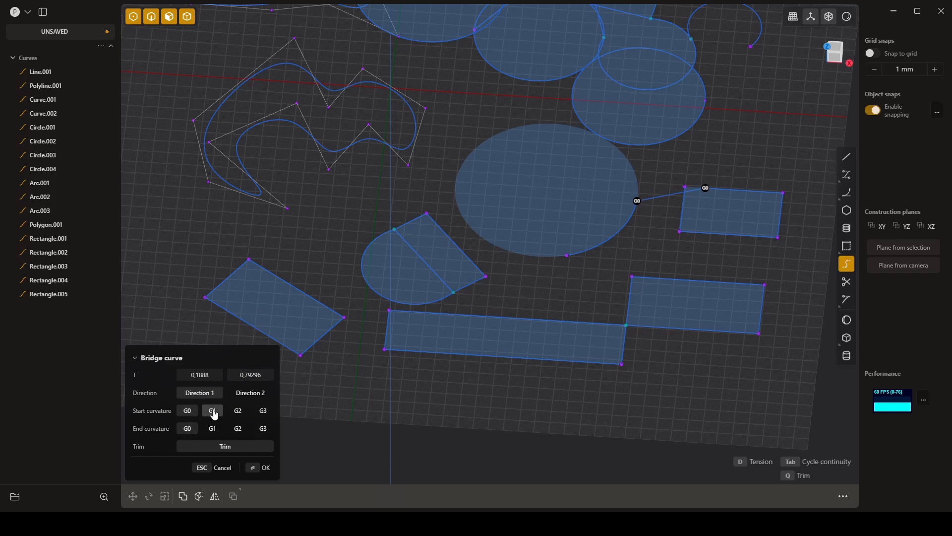
pyautogui.click(212, 412)
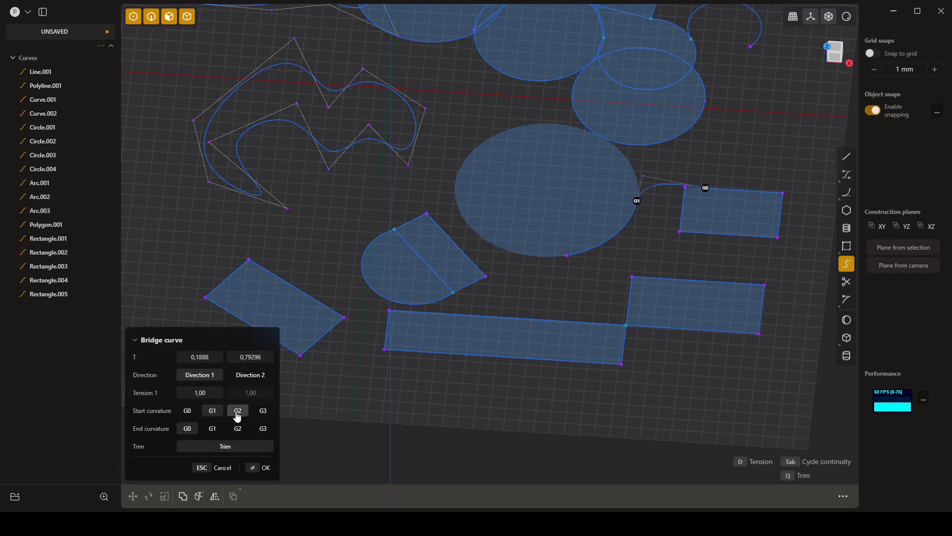
pyautogui.click(237, 412)
pyautogui.click(263, 410)
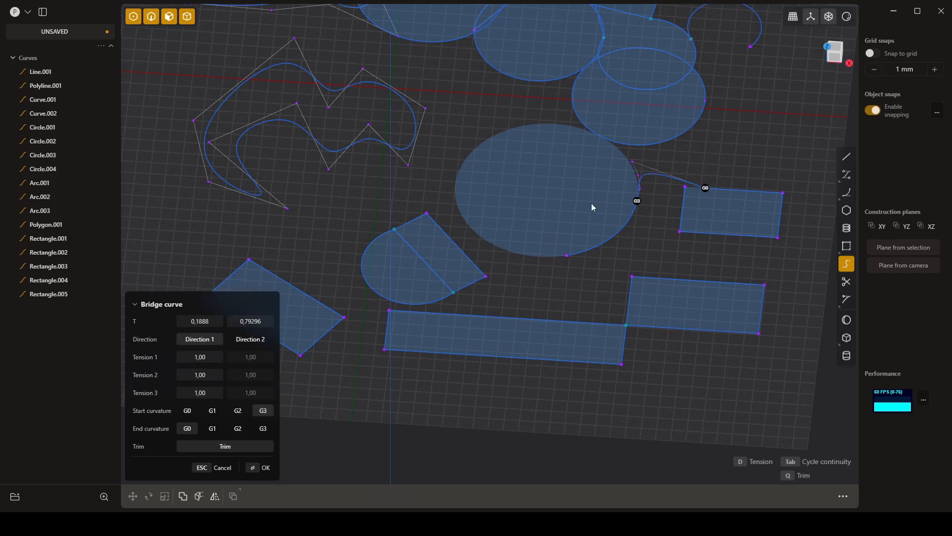
pyautogui.click(238, 429)
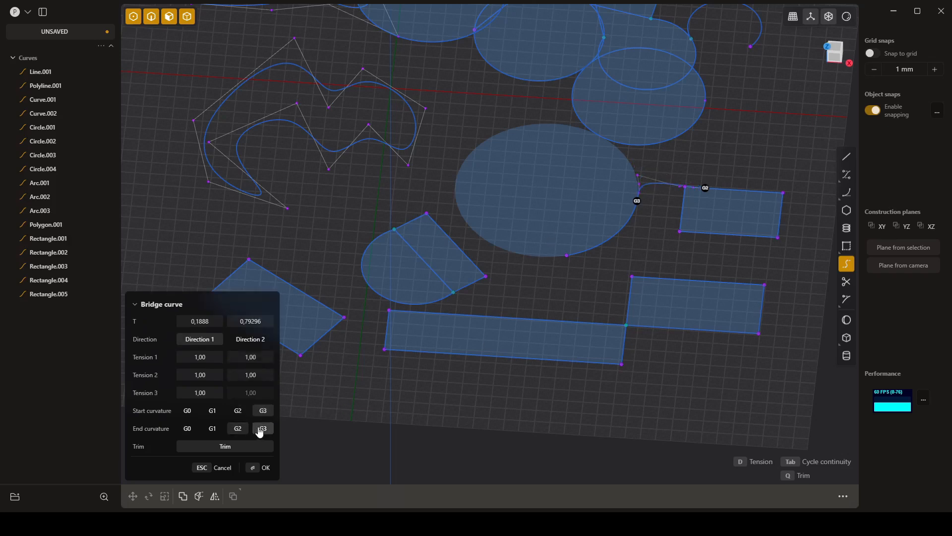
# - Finish the bridge curve with G1 curvature at both ends, a start tension of 1.35 and trimming turned off
pyautogui.click(212, 428)
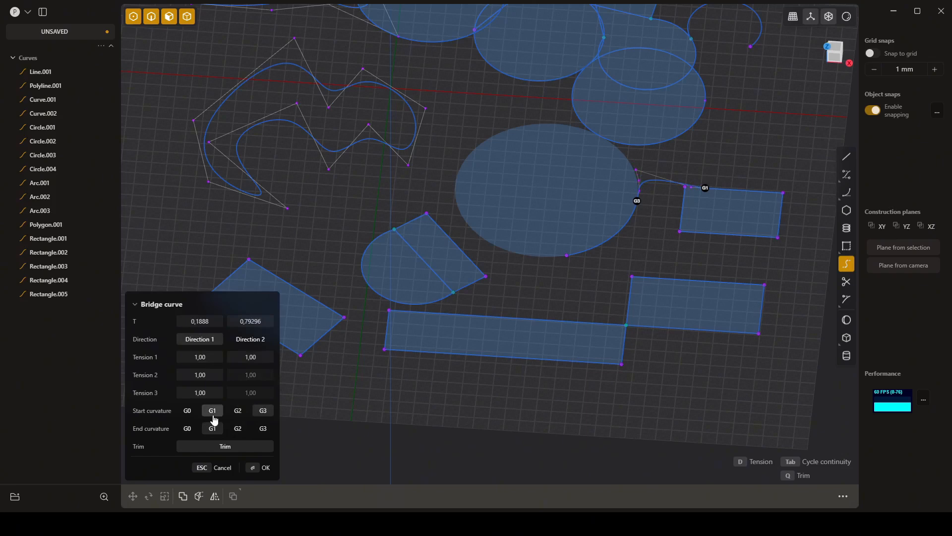
pyautogui.click(213, 412)
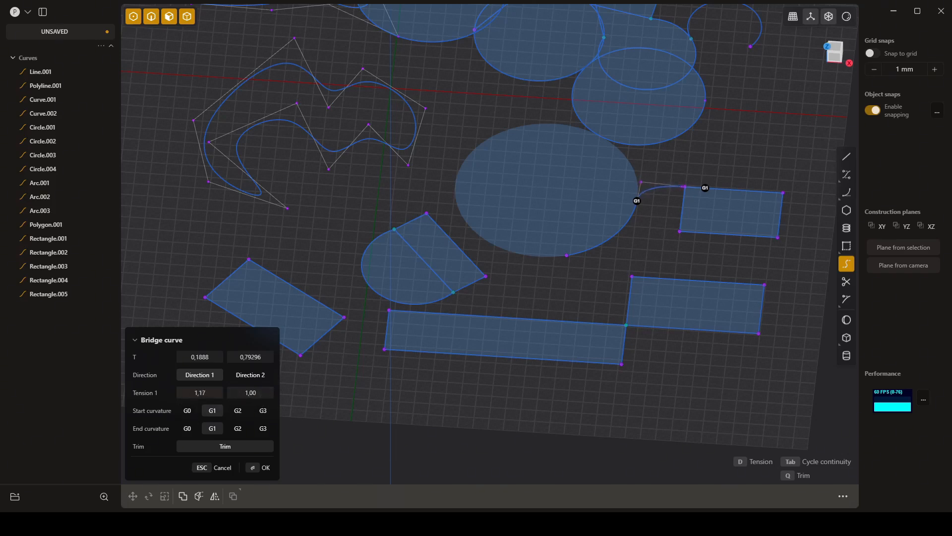
pyautogui.moveTo(200, 393)
pyautogui.mouseDown()
pyautogui.moveTo(219, 393)
pyautogui.moveTo(208, 393)
pyautogui.mouseUp()
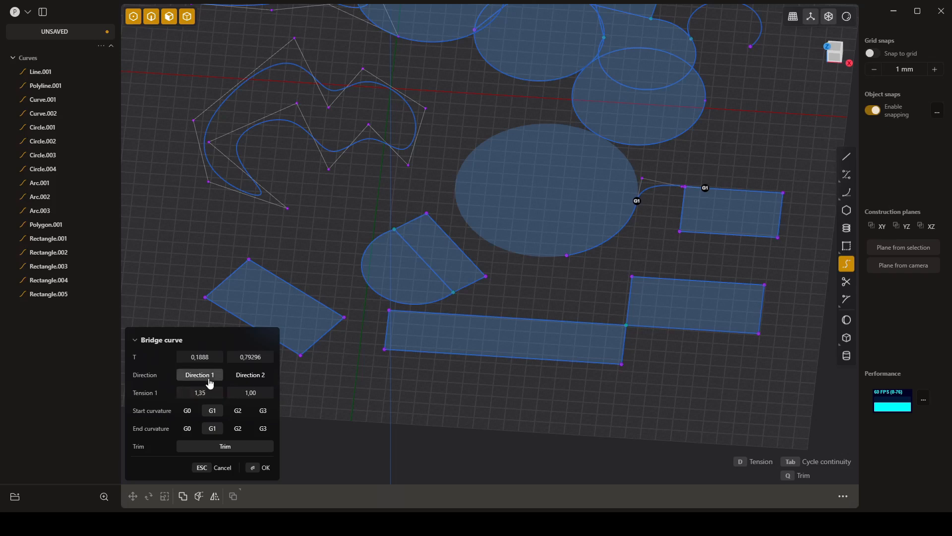
pyautogui.click(238, 448)
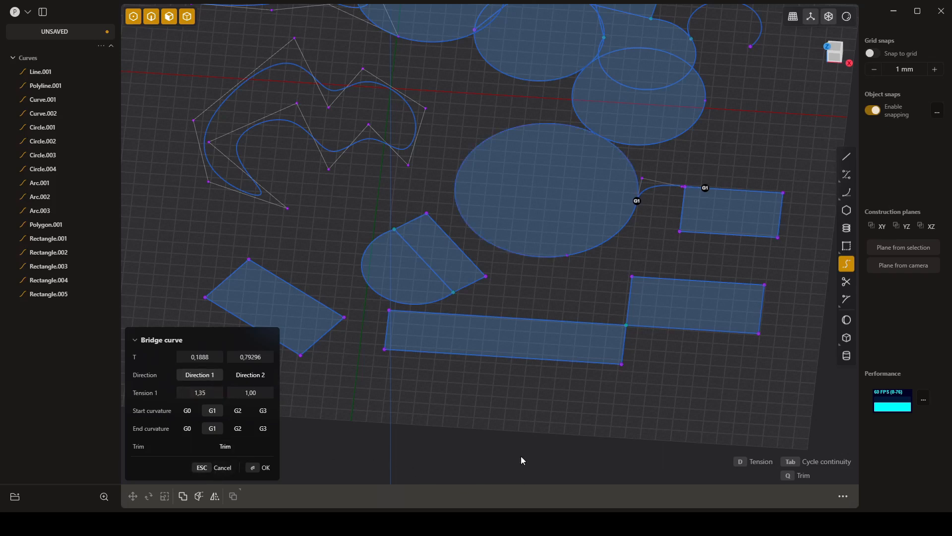
pyautogui.press('Return')
pyautogui.click(718, 262)
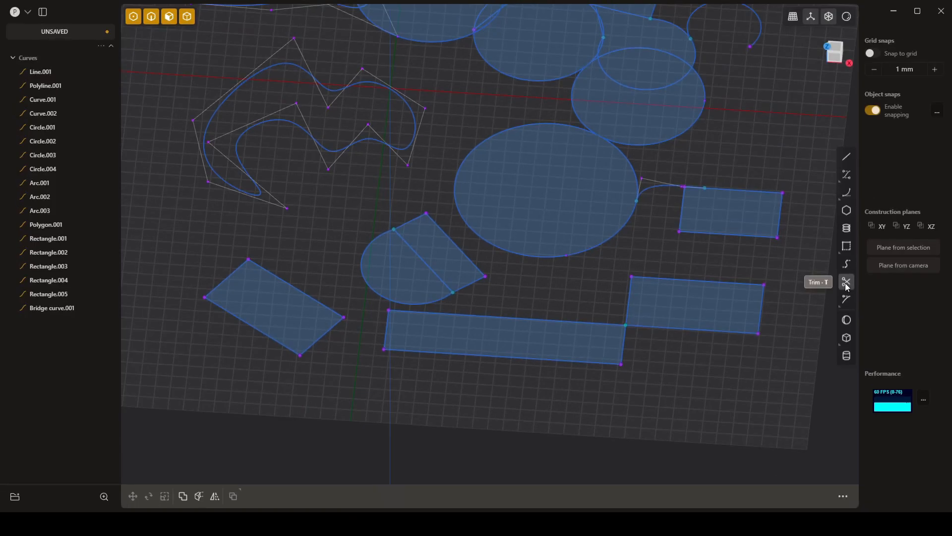
# - Trim away the middle circle's segment beside the overlapping rounded shape and the lower circle's upper arc inside that shape
pyautogui.click(845, 284)
pyautogui.keyDown('shift'); pyautogui.moveTo(722, 165); pyautogui.dragTo(744, 315, button='middle'); pyautogui.keyUp('shift')
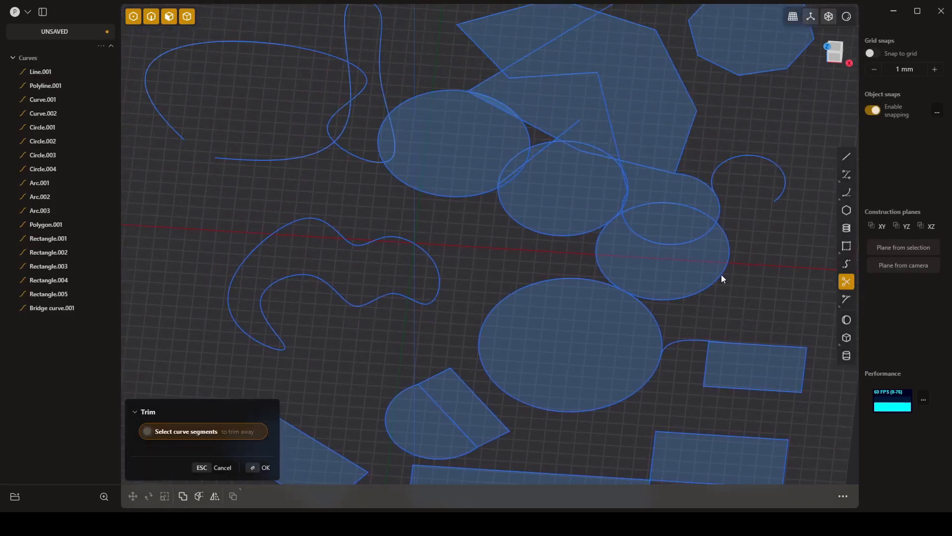
pyautogui.scroll(5, 639, 191)
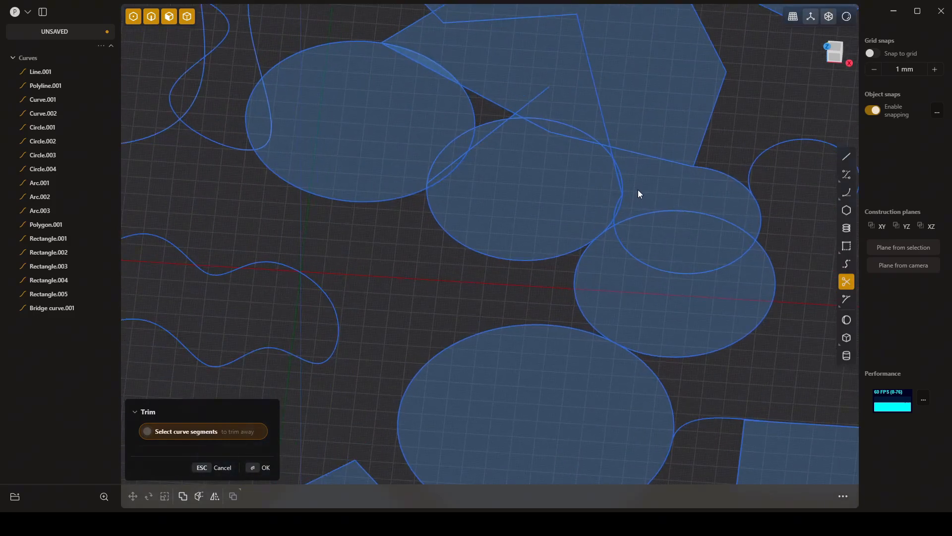
pyautogui.scroll(2, 638, 190)
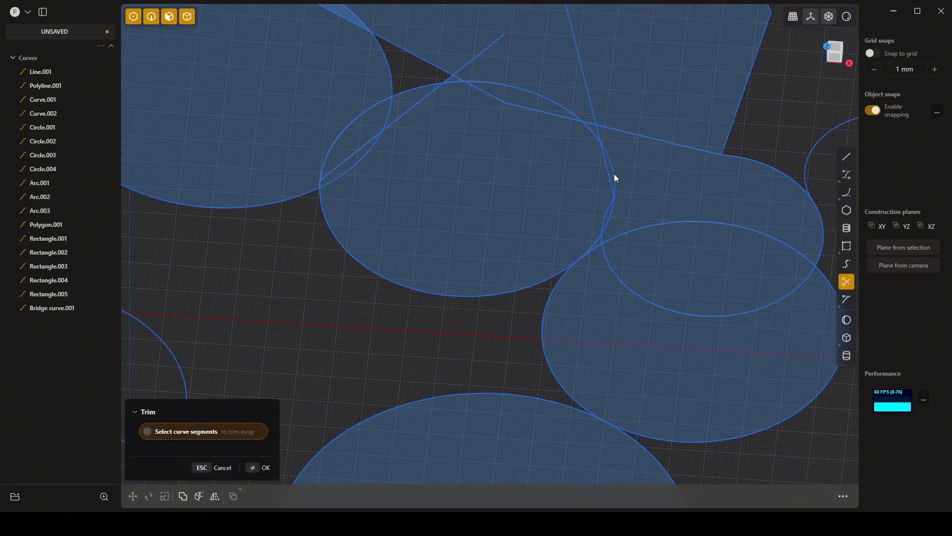
pyautogui.click(614, 175)
pyautogui.click(704, 222)
pyautogui.press('Escape')
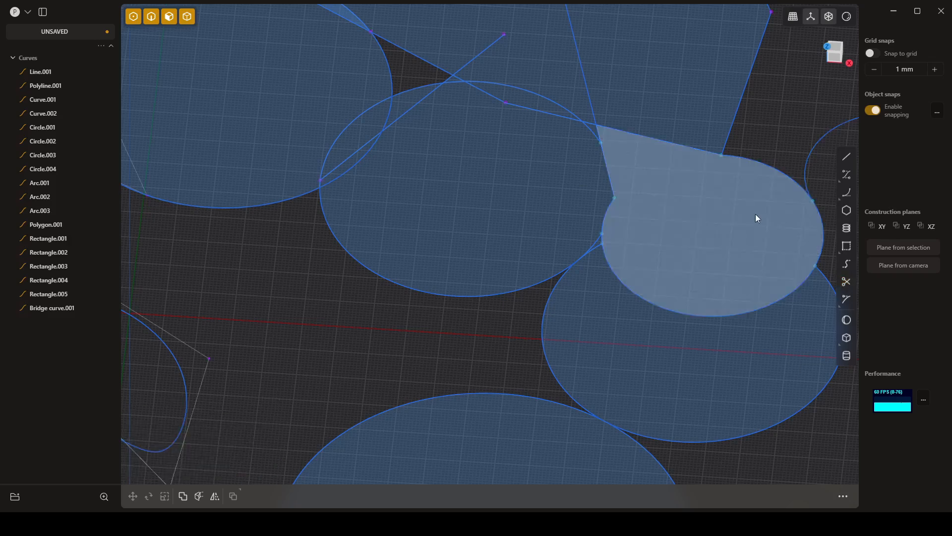
# - Extrude the teardrop-shaped region between the trimmed circles upward by about 16.93 mm
pyautogui.click(644, 223)
pyautogui.press('e')
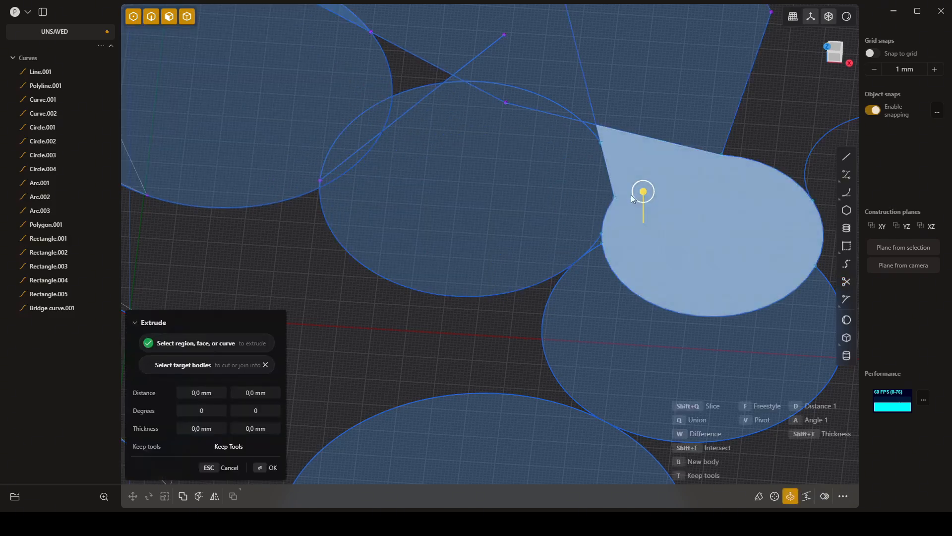
pyautogui.moveTo(643, 191); pyautogui.dragTo(660, 147)
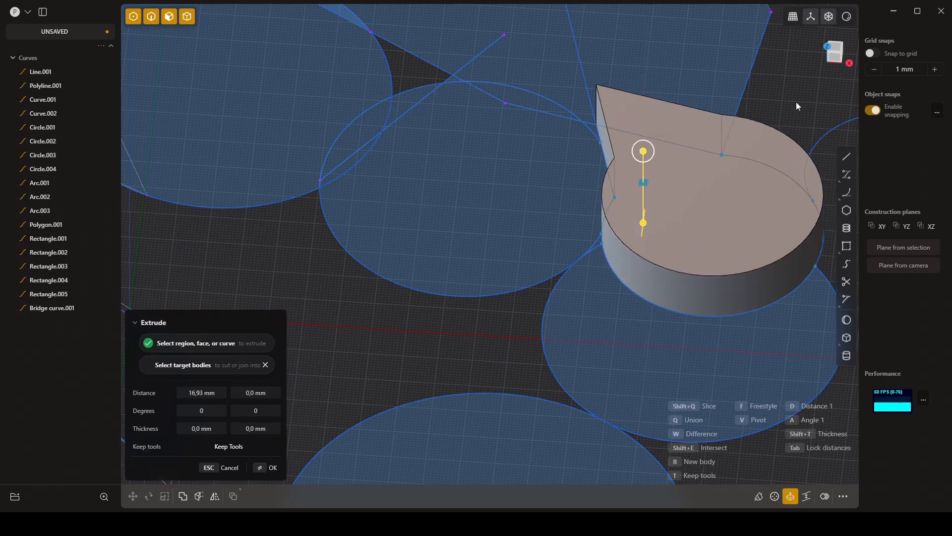
pyautogui.press('Return')
# - Place a cylinder of about 28.83 mm radius and 102.85 mm height on the XY plane, to the left of the closed curve
pyautogui.moveTo(470, 311)
pyautogui.mouseDown(button='middle')
pyautogui.moveTo(504, 273)
pyautogui.moveTo(447, 320)
pyautogui.moveTo(481, 321)
pyautogui.mouseUp(button='middle')
pyautogui.keyDown('shift'); pyautogui.moveTo(459, 200); pyautogui.dragTo(550, 259, button='middle'); pyautogui.keyUp('shift')
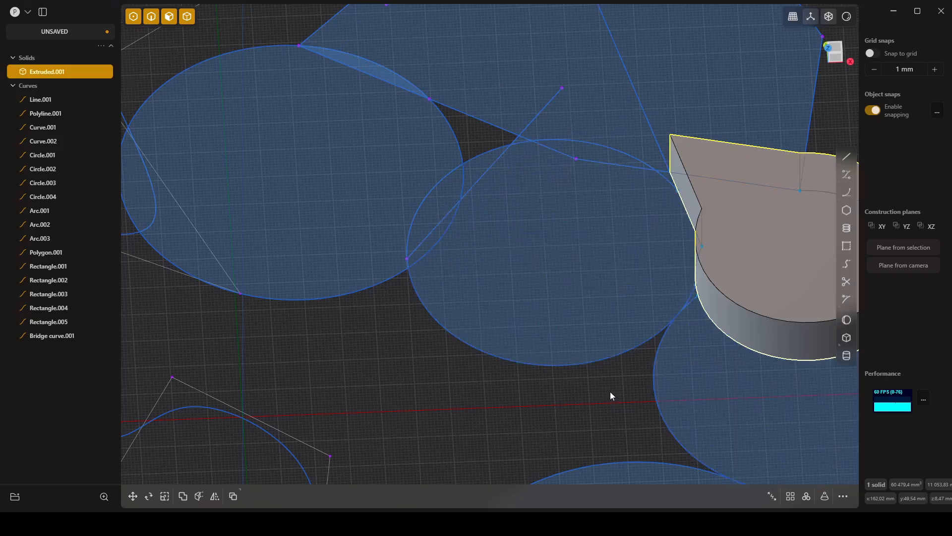
pyautogui.keyDown('shift'); pyautogui.moveTo(610, 391); pyautogui.dragTo(537, 329, button='middle'); pyautogui.keyUp('shift')
pyautogui.scroll(-10, 500, 334)
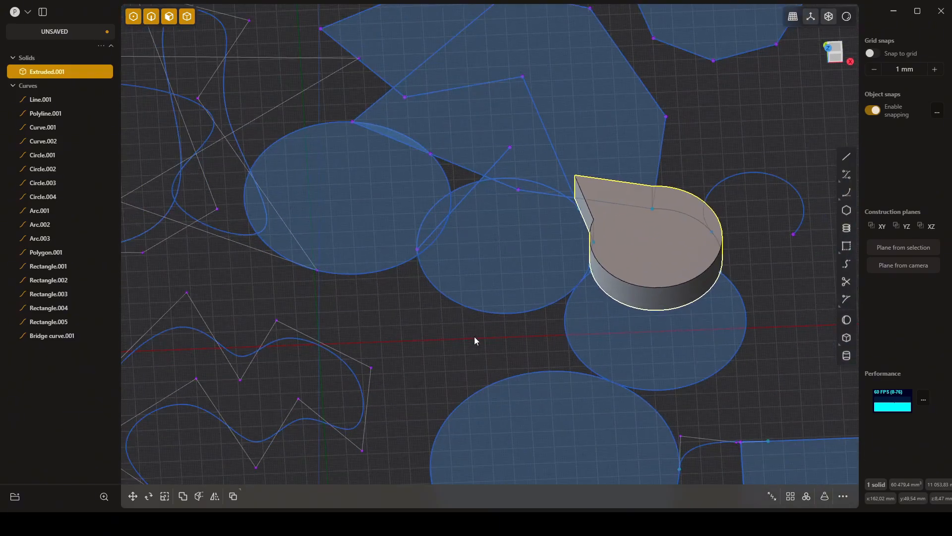
pyautogui.keyDown('shift'); pyautogui.moveTo(463, 345); pyautogui.dragTo(708, 304, button='middle'); pyautogui.keyUp('shift')
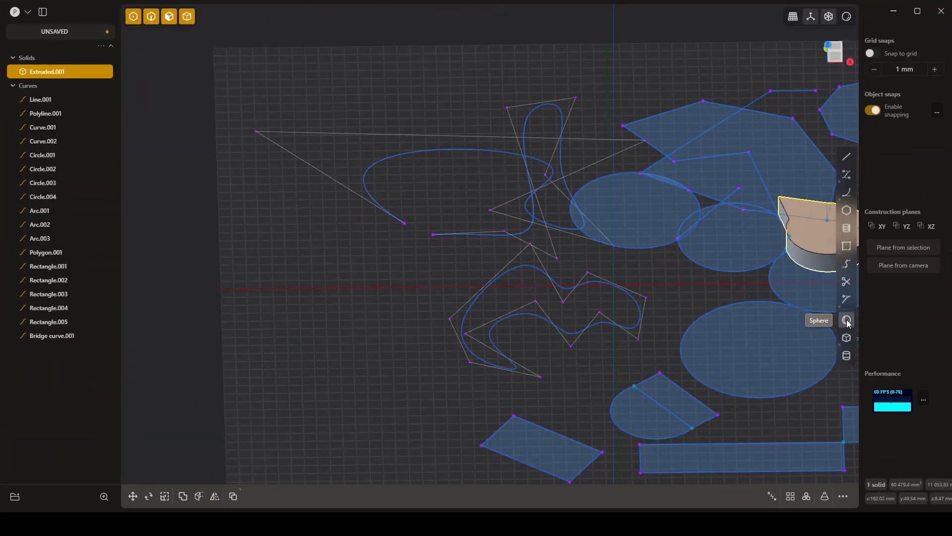
pyautogui.keyDown('shift'); pyautogui.moveTo(684, 310); pyautogui.dragTo(650, 310, button='middle'); pyautogui.keyUp('shift')
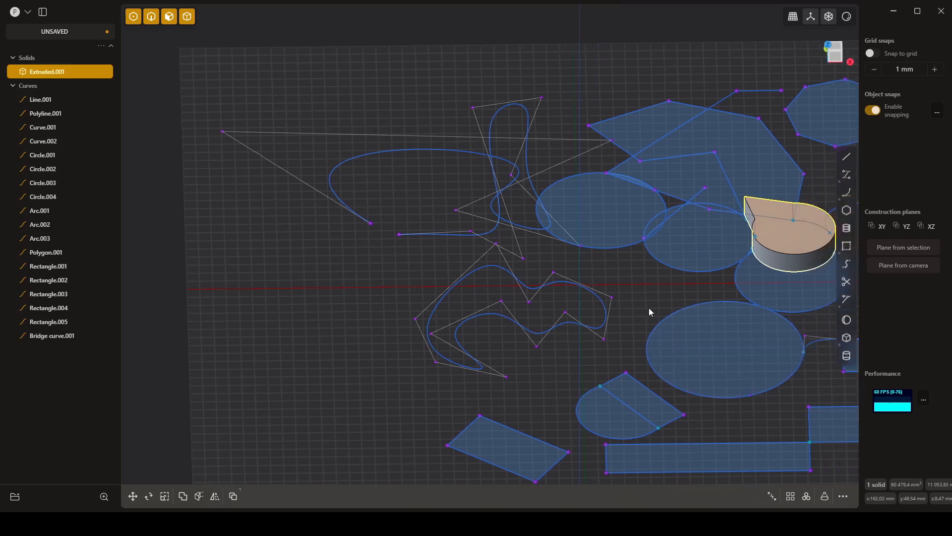
pyautogui.click(846, 356)
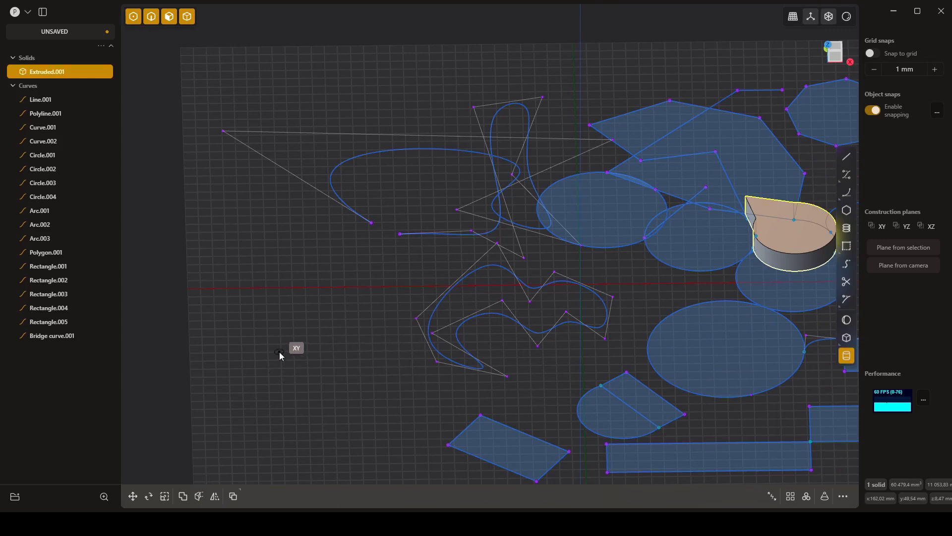
pyautogui.click(303, 372)
pyautogui.click(324, 388)
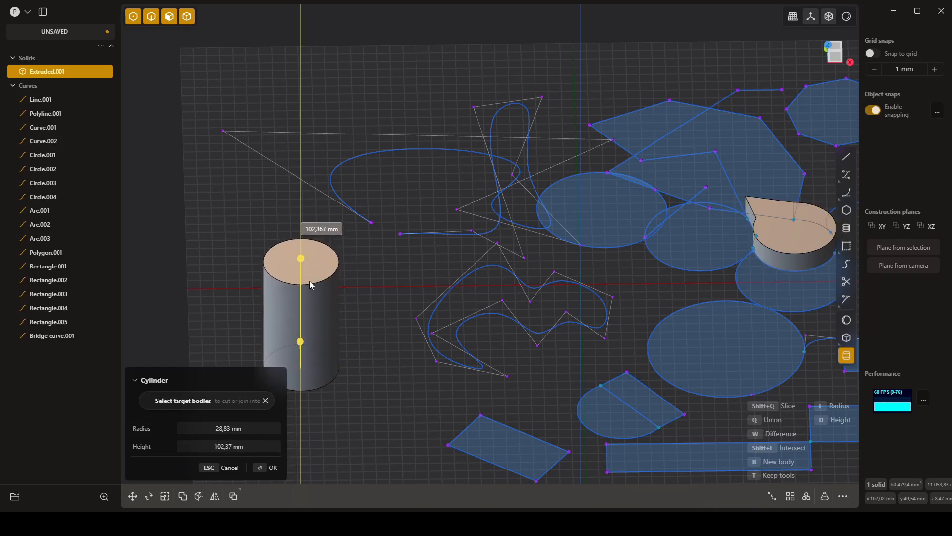
pyautogui.click(310, 282)
# - Adjust the cylinder's radius to about 33.41 mm and its height to about 85.14 mm, and finish it
pyautogui.moveTo(397, 361); pyautogui.dragTo(348, 345, button='middle')
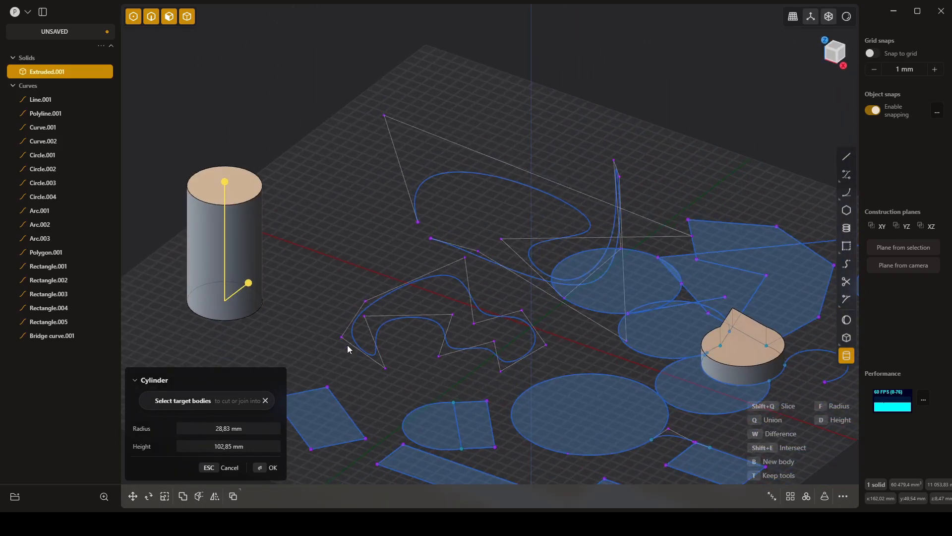
pyautogui.moveTo(249, 283)
pyautogui.mouseDown()
pyautogui.moveTo(268, 274)
pyautogui.moveTo(259, 288)
pyautogui.mouseUp()
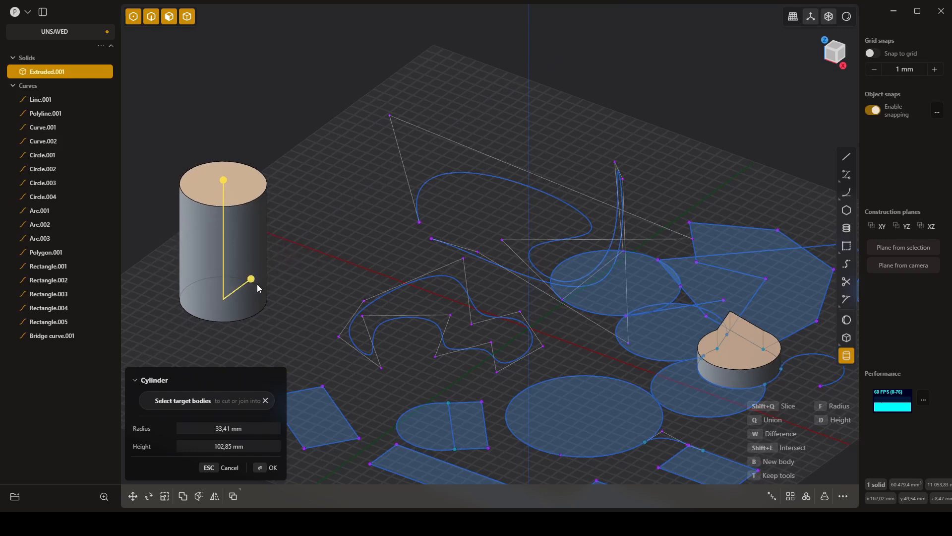
pyautogui.moveTo(224, 182); pyautogui.dragTo(230, 211)
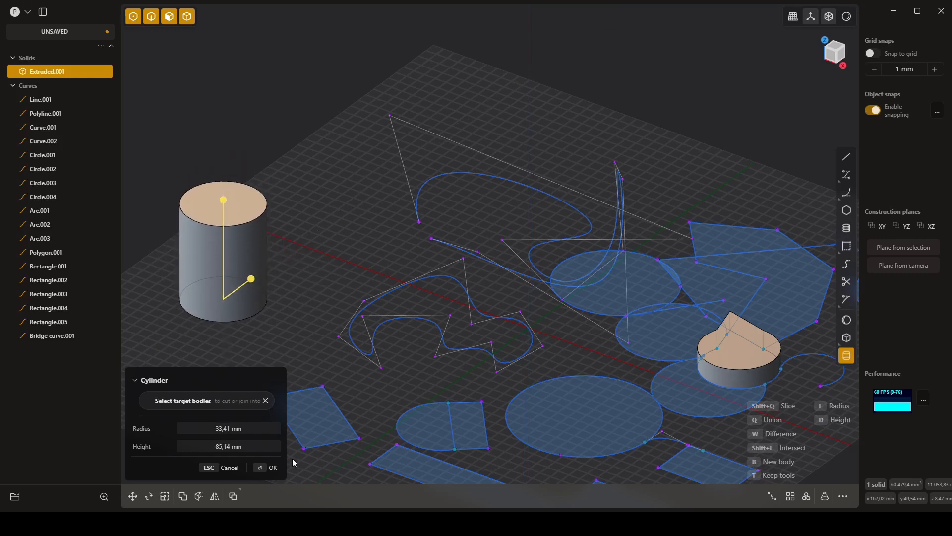
pyautogui.click(265, 468)
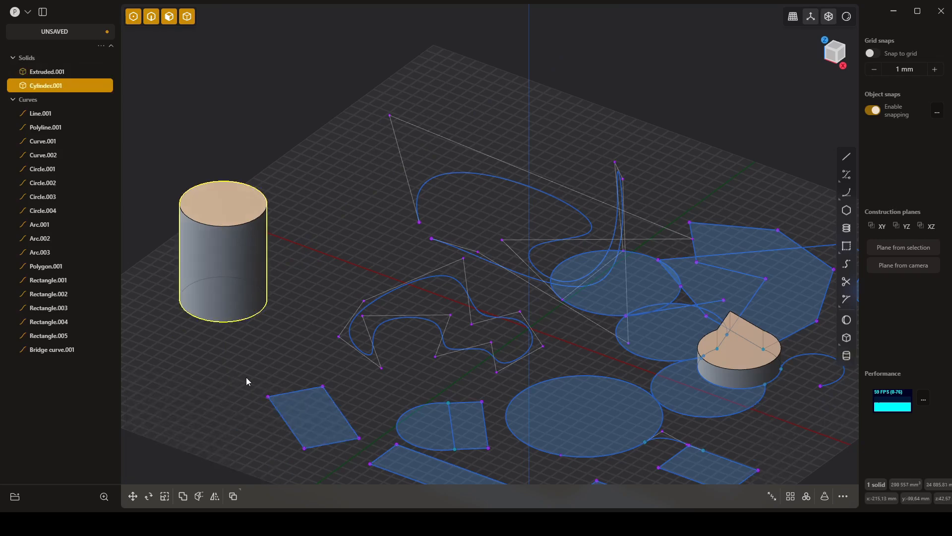
pyautogui.moveTo(246, 380); pyautogui.dragTo(292, 378, button='middle')
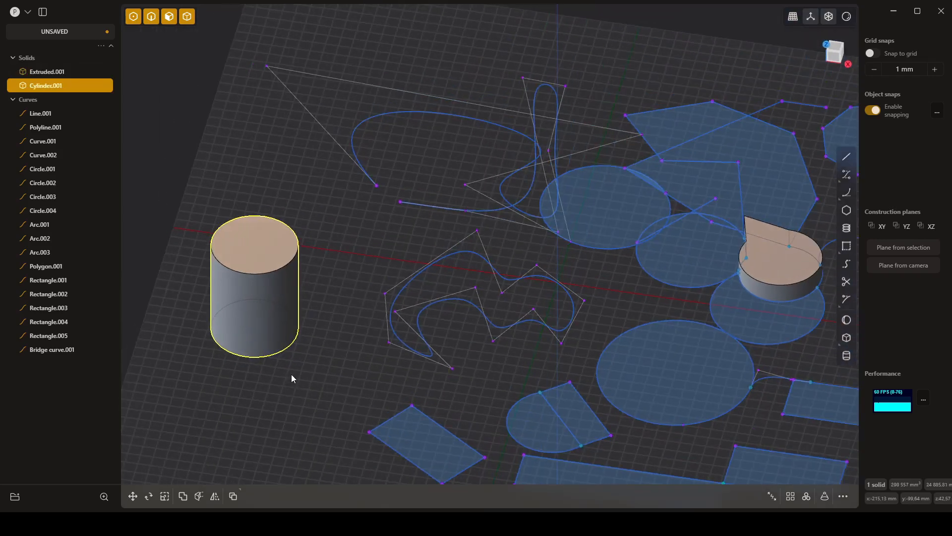
pyautogui.click(673, 382)
pyautogui.press('e')
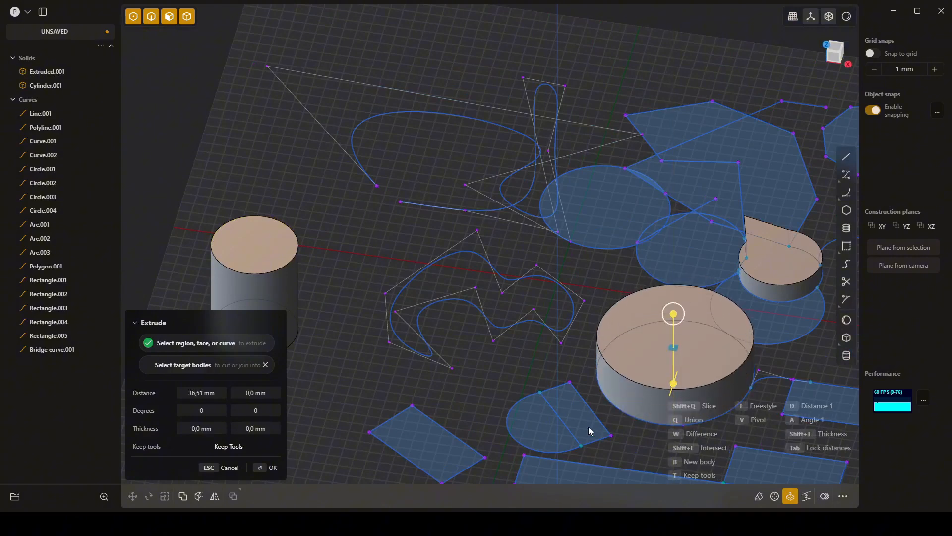
pyautogui.press('Escape')
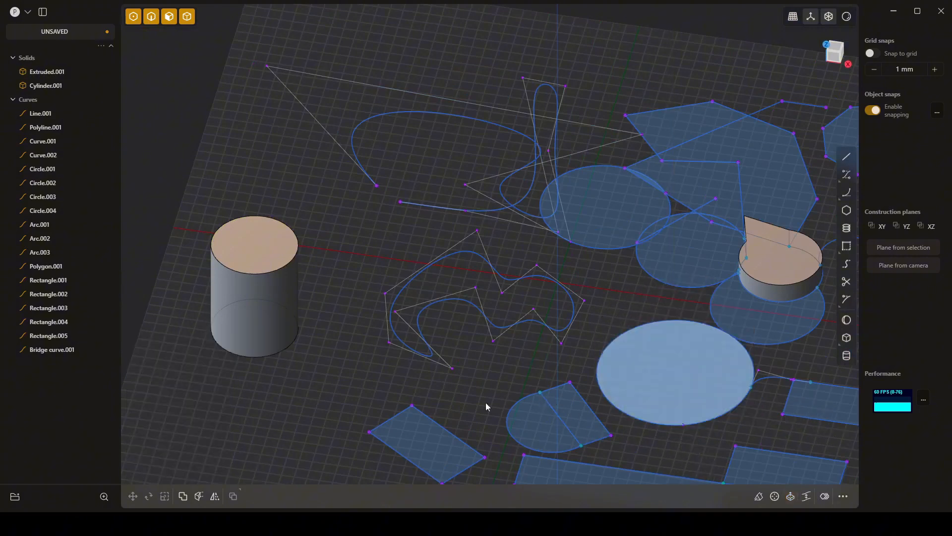
# - Place a sphere on the XY plane behind the cylinder, adjust its radius to about 22.19 mm, and finish it
pyautogui.click(847, 321)
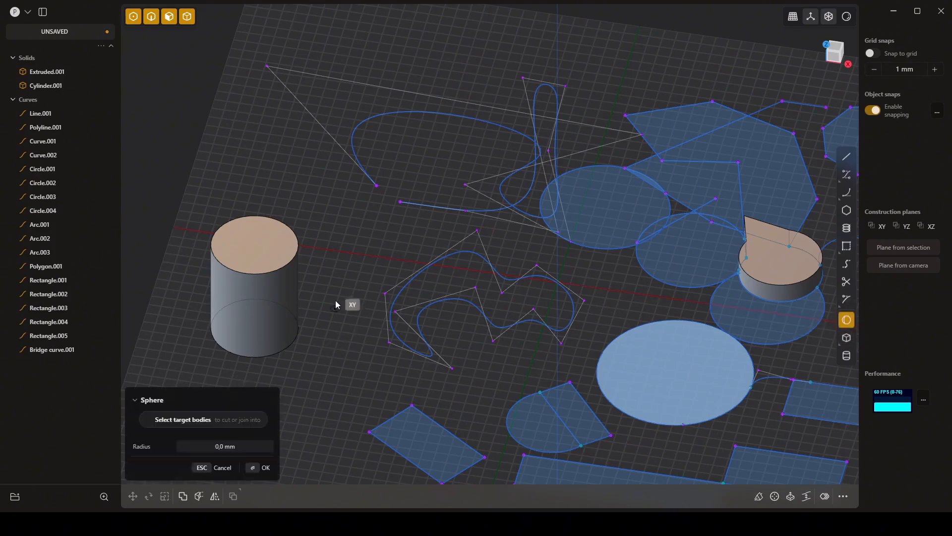
pyautogui.click(290, 183)
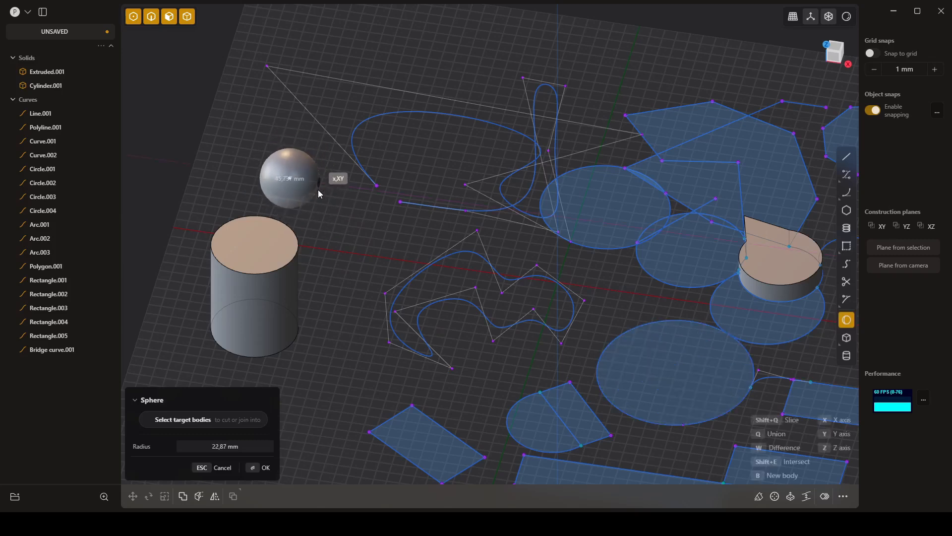
pyautogui.click(321, 193)
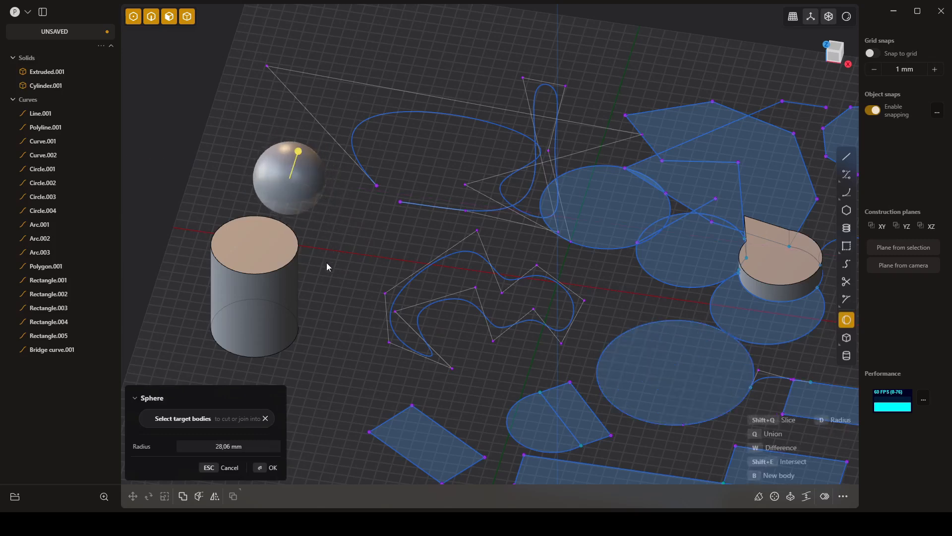
pyautogui.moveTo(300, 151); pyautogui.dragTo(300, 152)
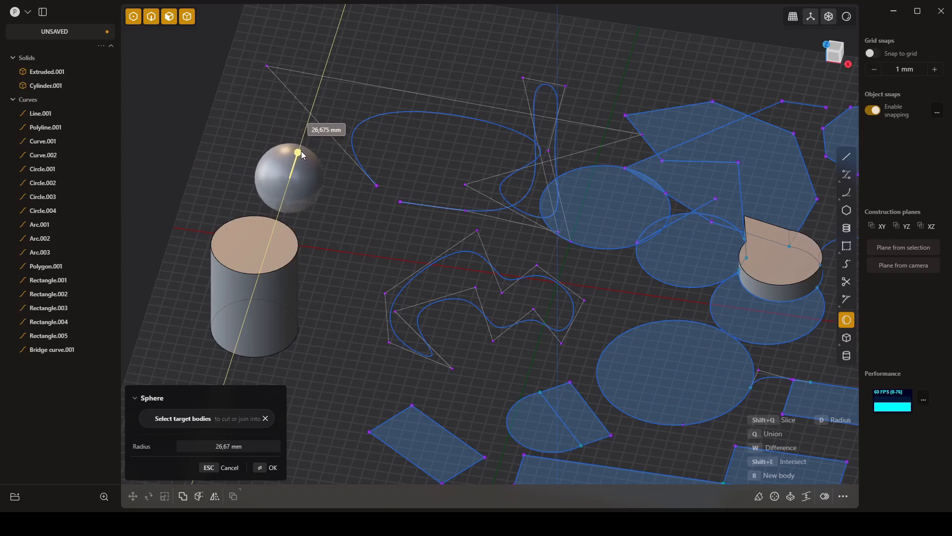
pyautogui.click(301, 149)
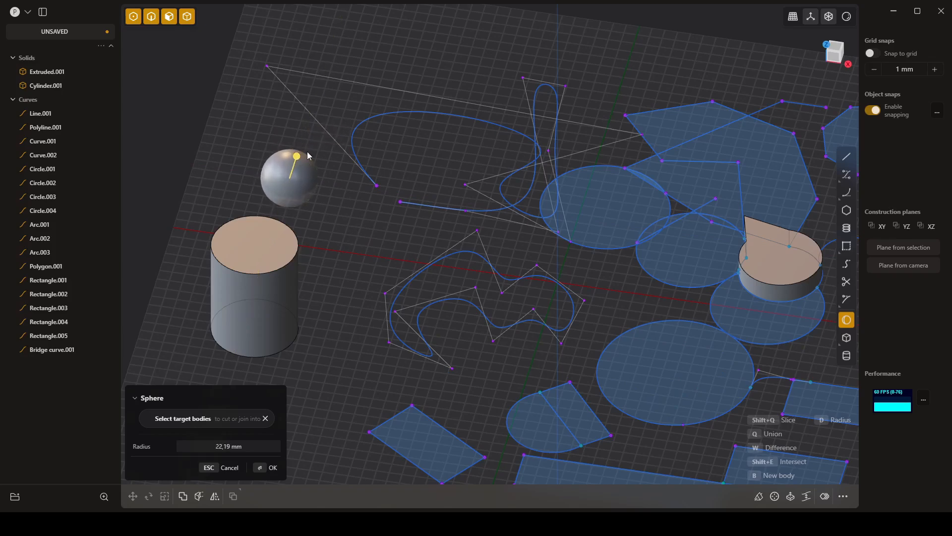
pyautogui.press('Return')
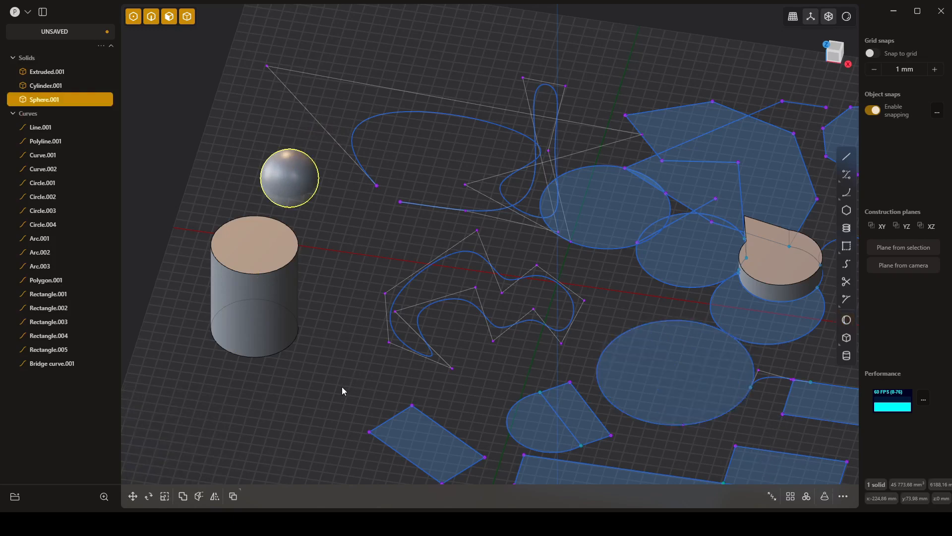
# - Create a corner box in front of the cylinder on the XY plane, with a base of about 82.64 by 40.57 mm
pyautogui.moveTo(341, 386)
pyautogui.mouseDown(button='middle')
pyautogui.moveTo(346, 396)
pyautogui.moveTo(325, 380)
pyautogui.mouseUp(button='middle')
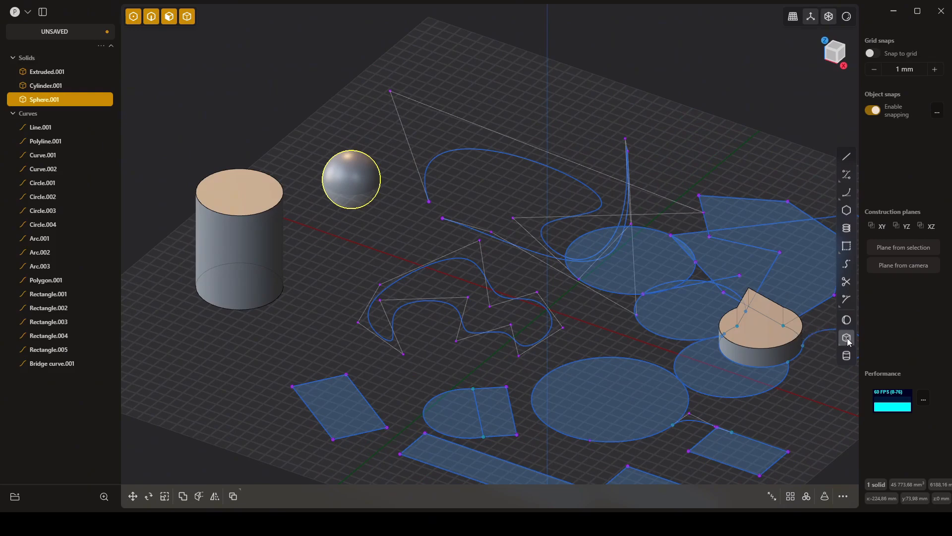
pyautogui.moveTo(849, 340)
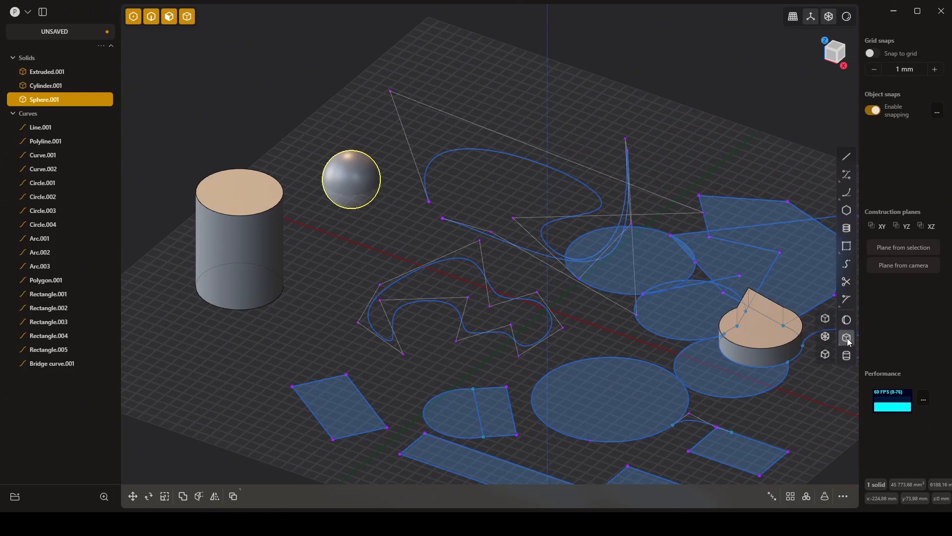
pyautogui.click(827, 318)
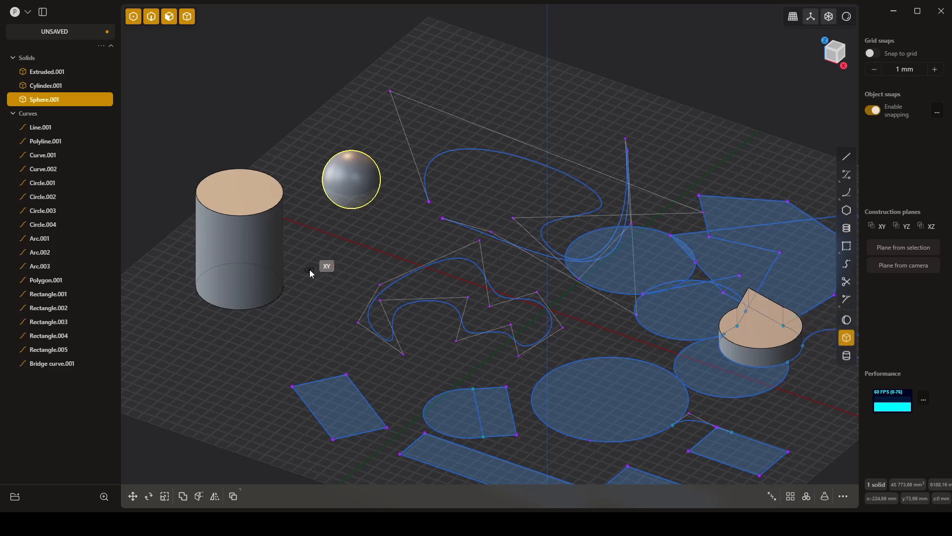
pyautogui.moveTo(309, 269); pyautogui.dragTo(409, 242, button='right')
pyautogui.moveTo(342, 343); pyautogui.dragTo(407, 321, button='right')
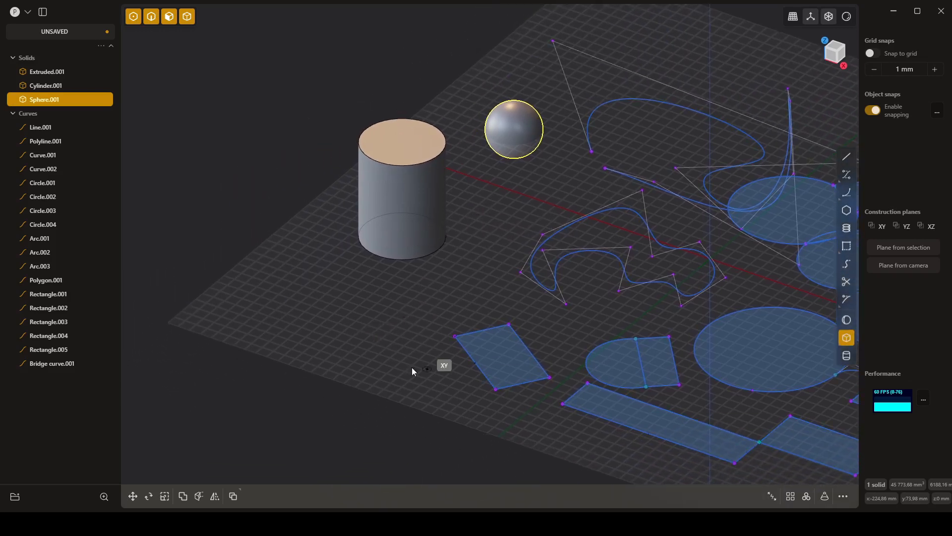
pyautogui.moveTo(368, 362); pyautogui.dragTo(407, 375, button='middle')
pyautogui.click(377, 322)
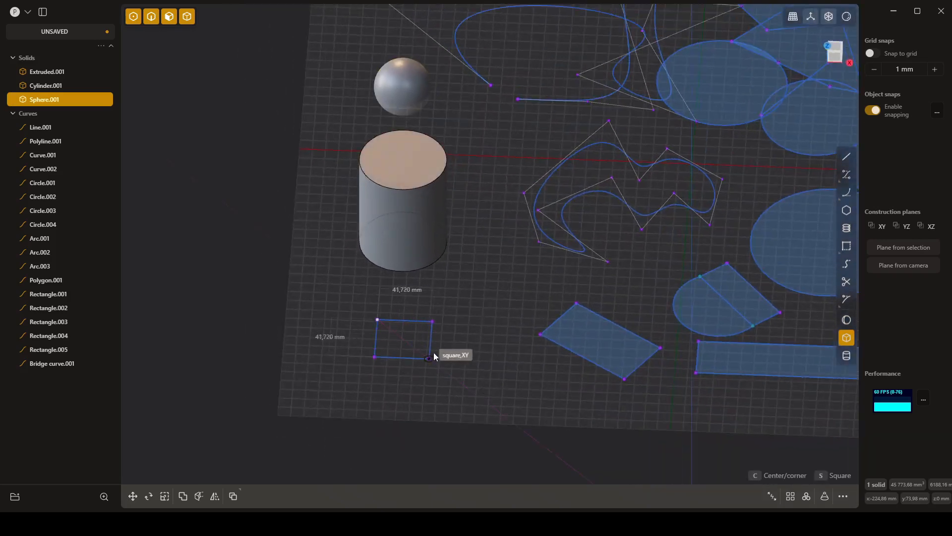
pyautogui.click(485, 360)
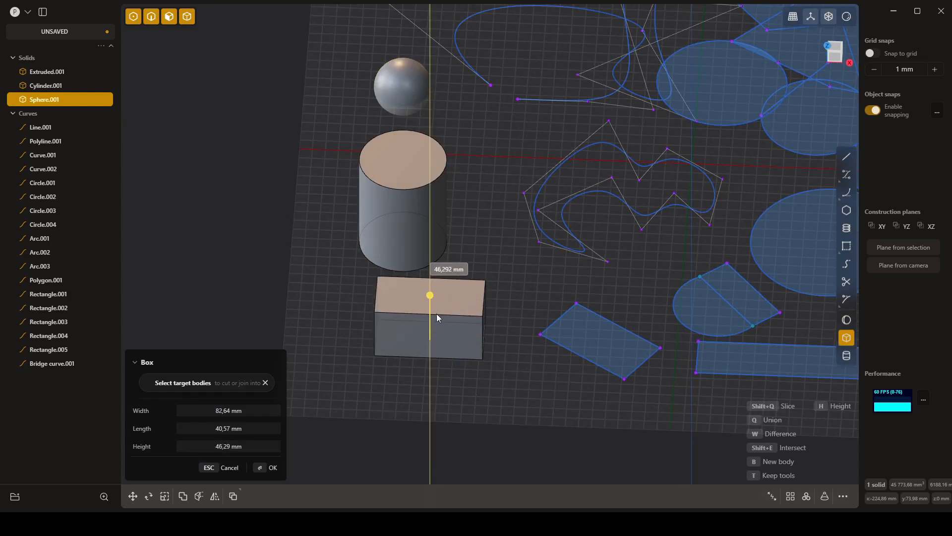
pyautogui.click(441, 317)
# - Adjust the corner box to about 84.02 mm wide, 48.37 mm long and 59.11 mm high, and finish it
pyautogui.moveTo(506, 391); pyautogui.dragTo(451, 379, button='middle')
pyautogui.moveTo(418, 266)
pyautogui.mouseDown()
pyautogui.moveTo(428, 276)
pyautogui.moveTo(420, 268)
pyautogui.mouseUp()
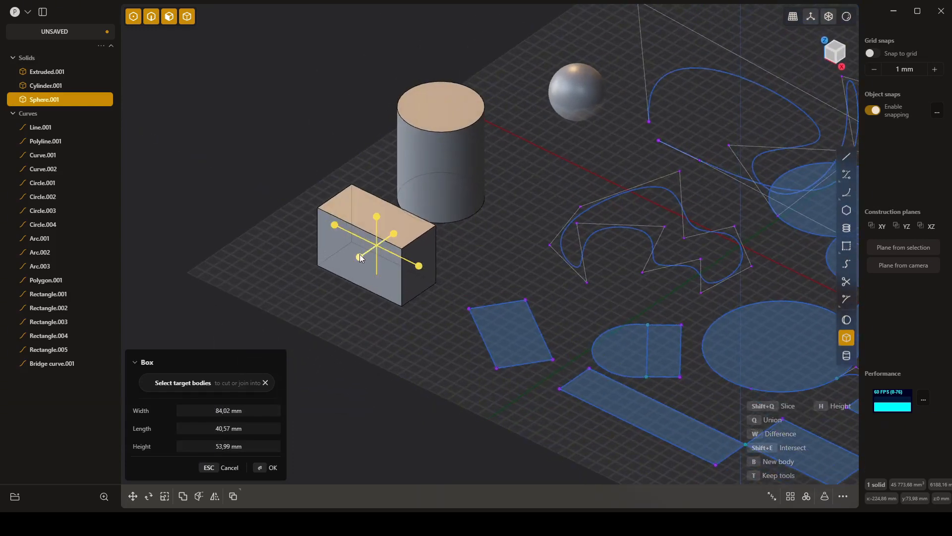
pyautogui.moveTo(359, 257); pyautogui.dragTo(353, 262)
pyautogui.moveTo(373, 219); pyautogui.dragTo(374, 216)
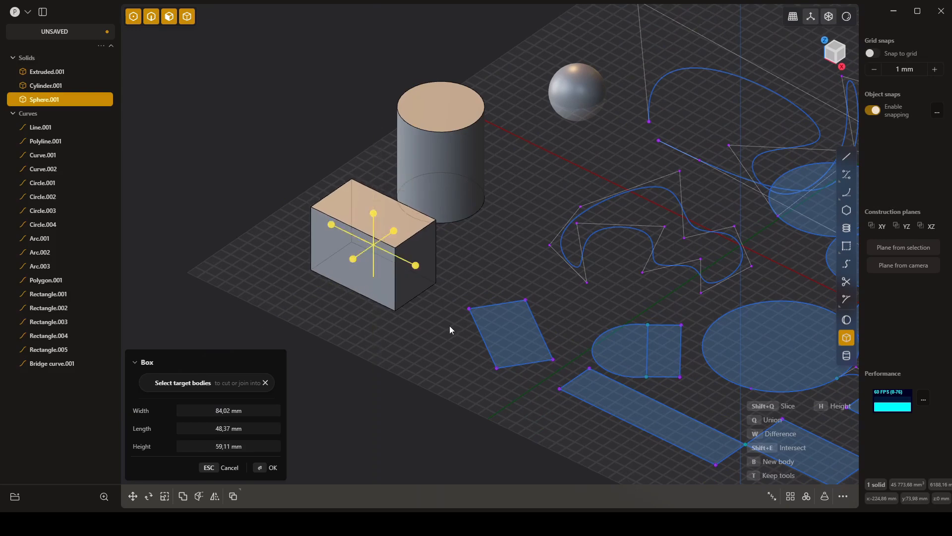
pyautogui.press('Return')
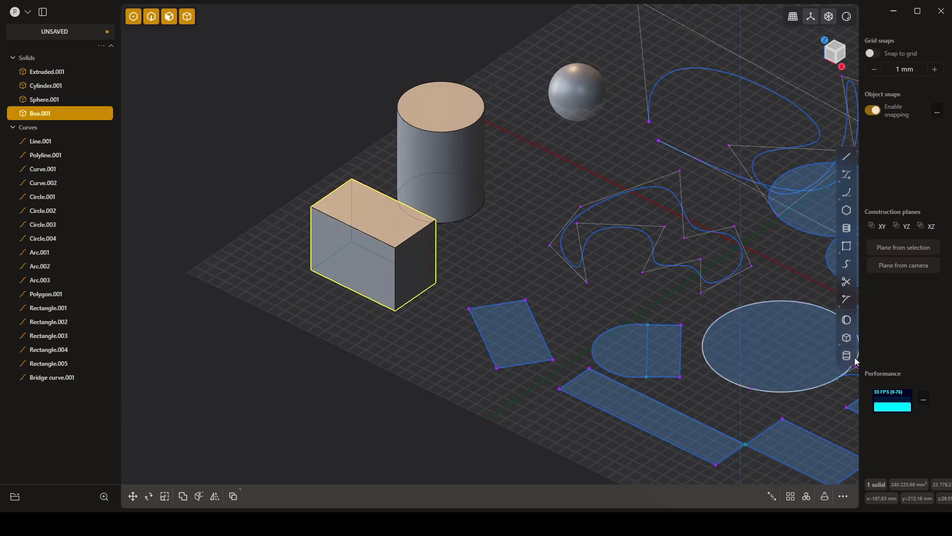
# - Create a center box between the corner box and the closed curve, with a base of about 63.11 by 22.1 mm
pyautogui.moveTo(848, 339)
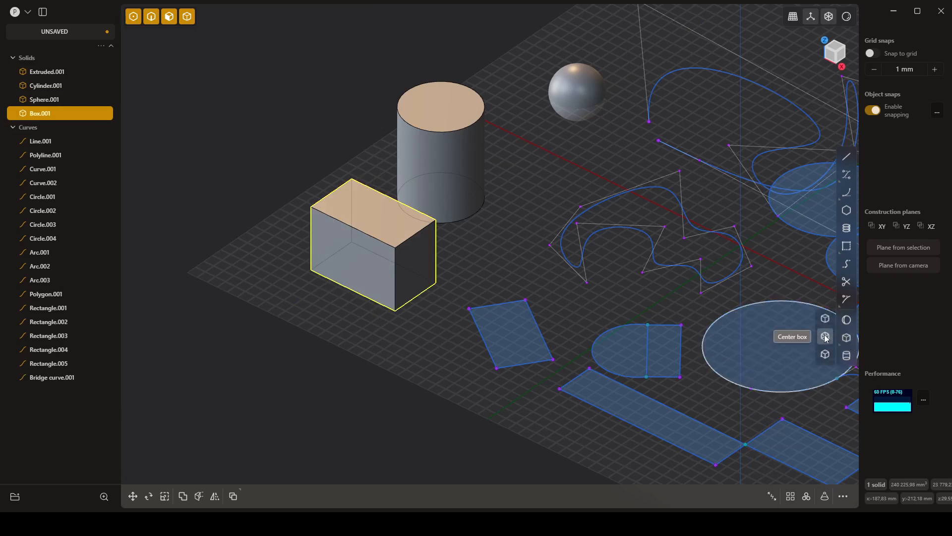
pyautogui.click(825, 337)
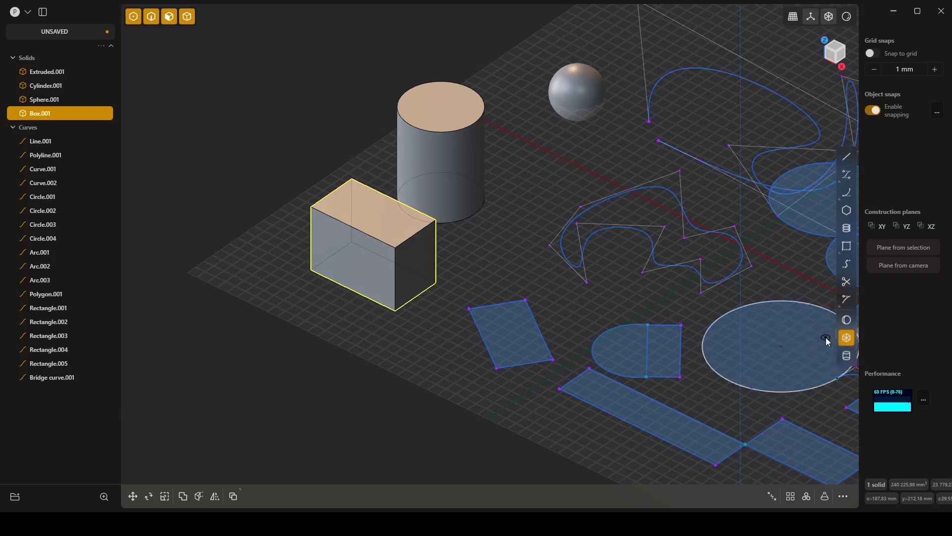
pyautogui.click(515, 265)
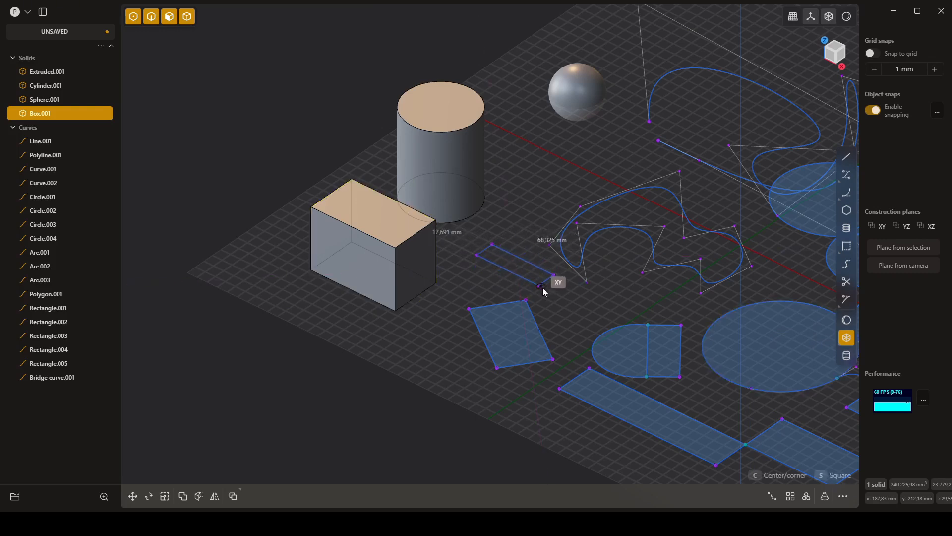
pyautogui.click(538, 287)
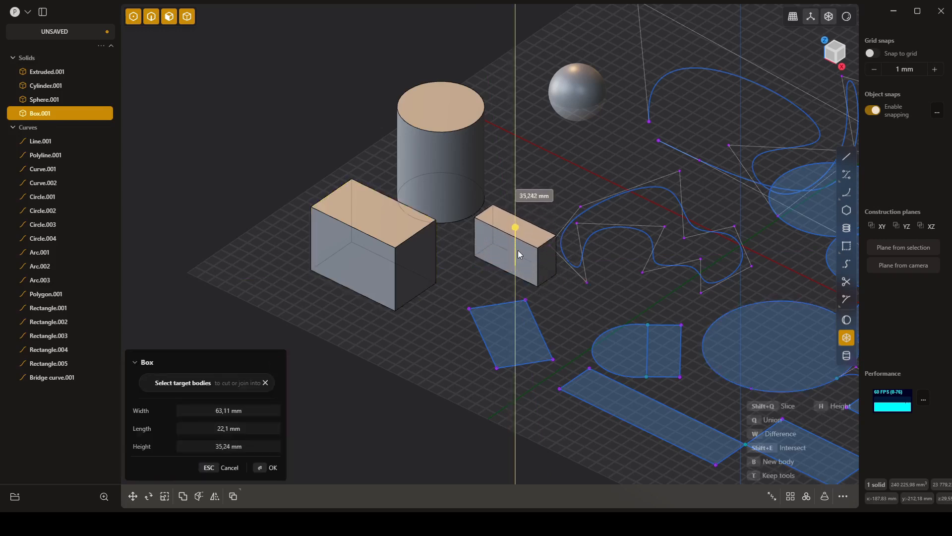
pyautogui.click(521, 256)
pyautogui.press('Return')
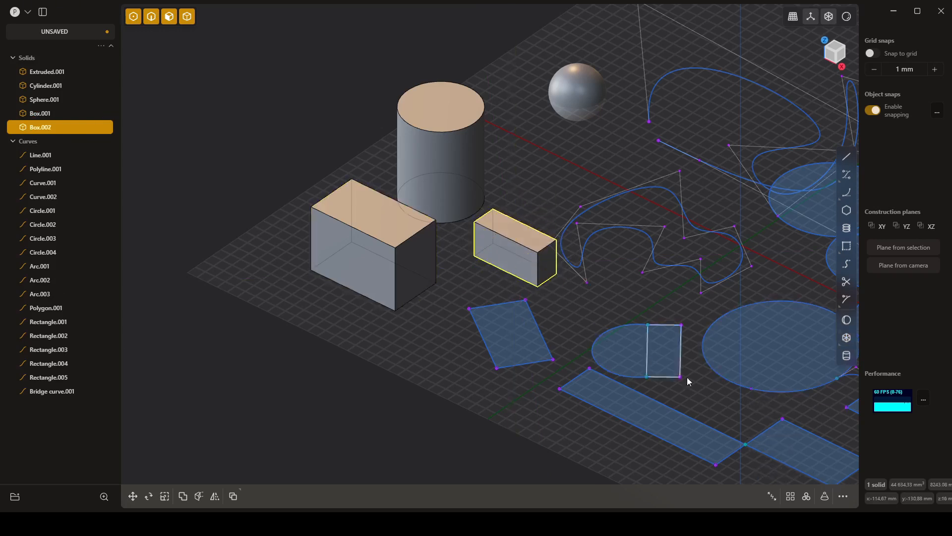
# - Create a small, rotated three-point box on the XY plane beside the sphere, extruded upward along the Z axis
pyautogui.click(846, 341)
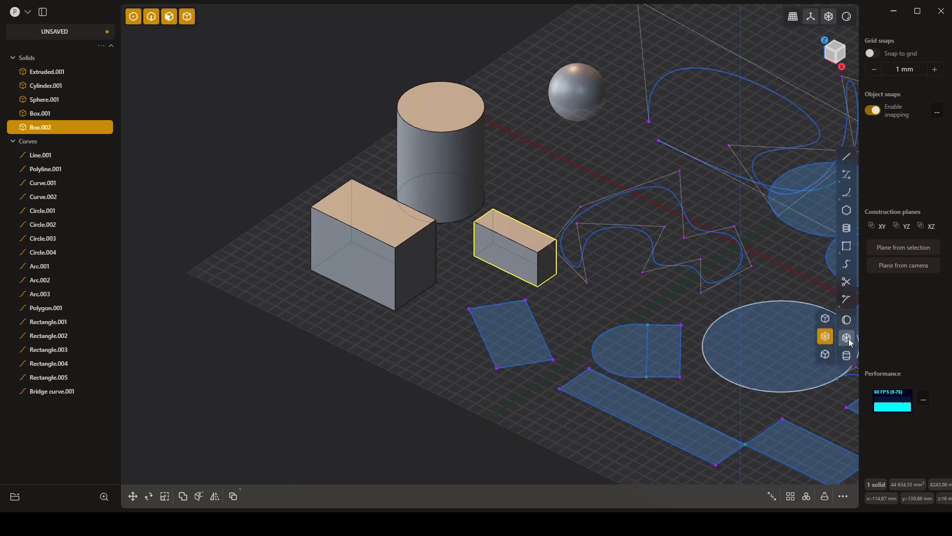
pyautogui.click(826, 356)
pyautogui.keyDown('shift'); pyautogui.moveTo(463, 293); pyautogui.dragTo(516, 327, button='middle'); pyautogui.keyUp('shift')
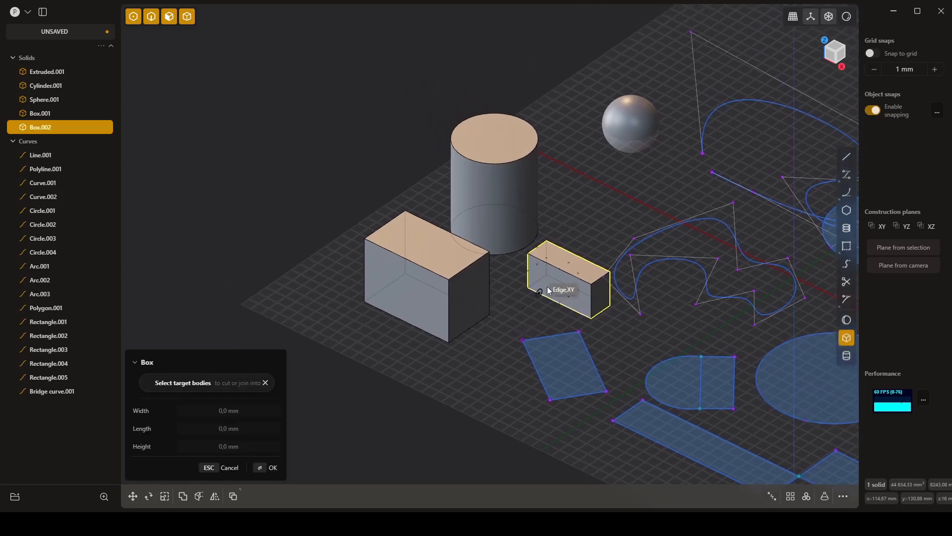
pyautogui.moveTo(586, 203); pyautogui.dragTo(623, 236, button='middle')
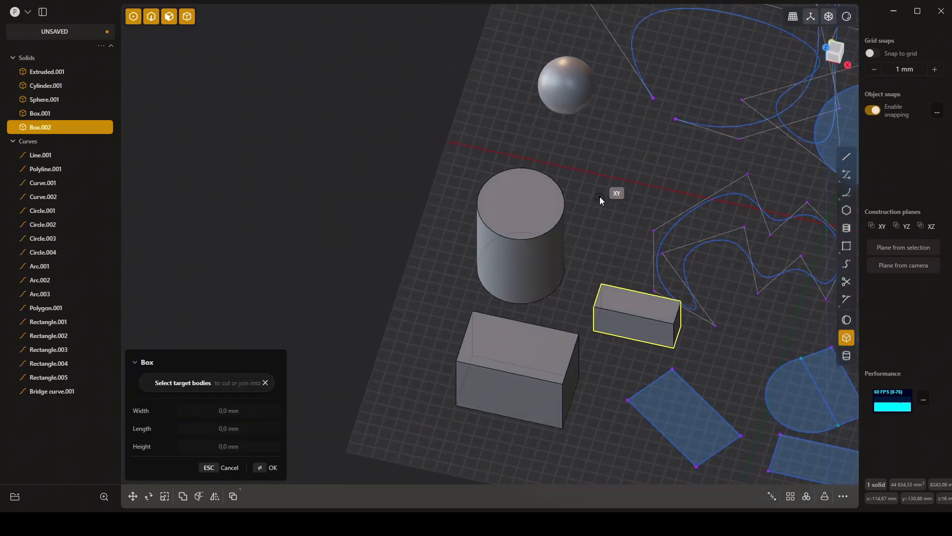
pyautogui.click(637, 129)
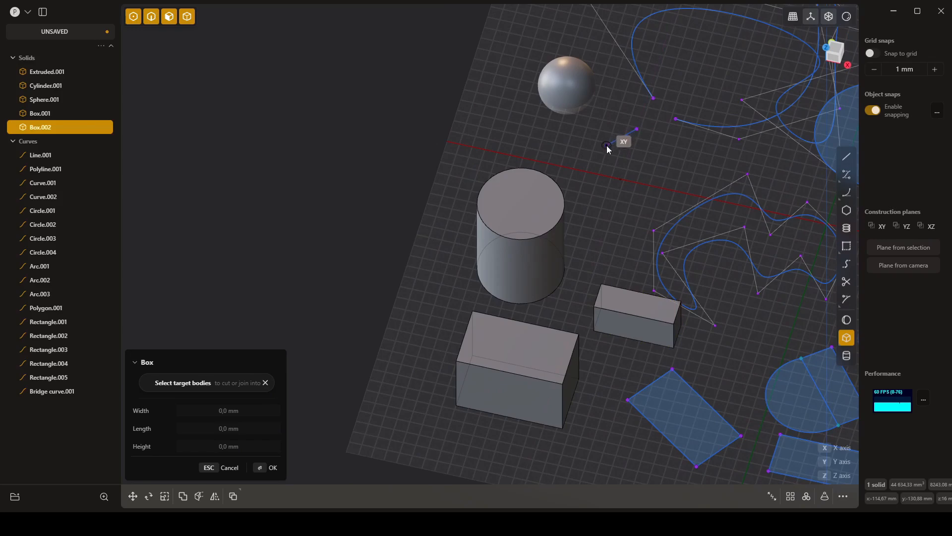
pyautogui.click(634, 164)
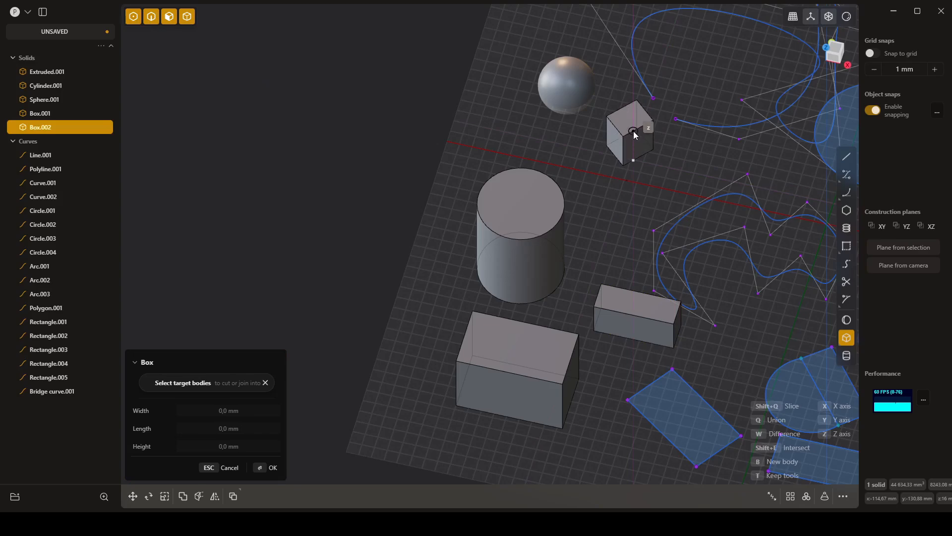
pyautogui.click(634, 134)
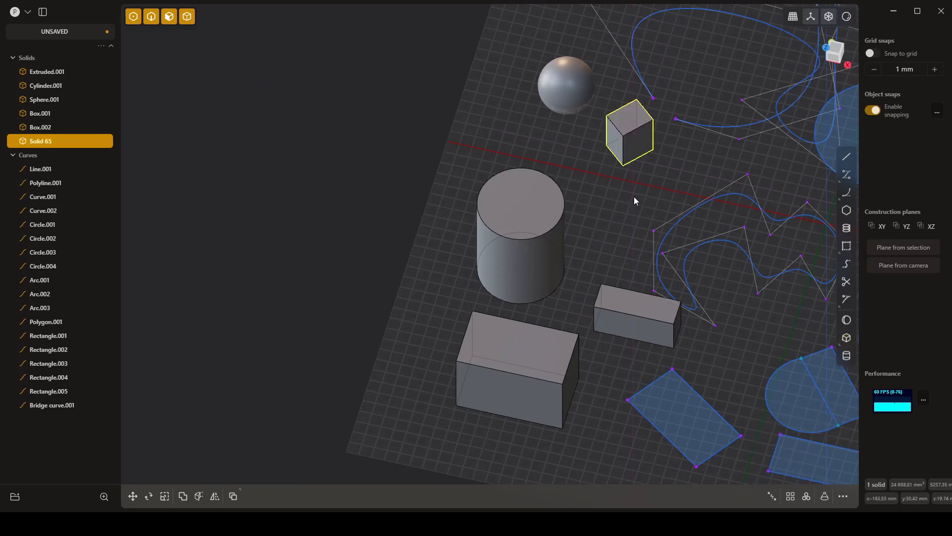
pyautogui.moveTo(634, 197)
pyautogui.mouseDown(button='middle')
pyautogui.moveTo(660, 201)
pyautogui.moveTo(642, 192)
pyautogui.mouseUp(button='middle')
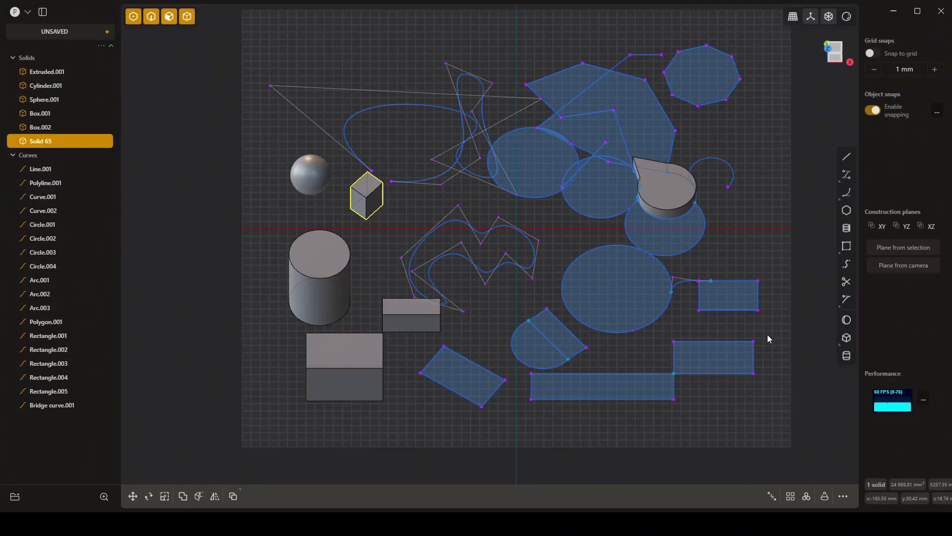
pyautogui.moveTo(766, 334); pyautogui.dragTo(774, 311, button='middle')
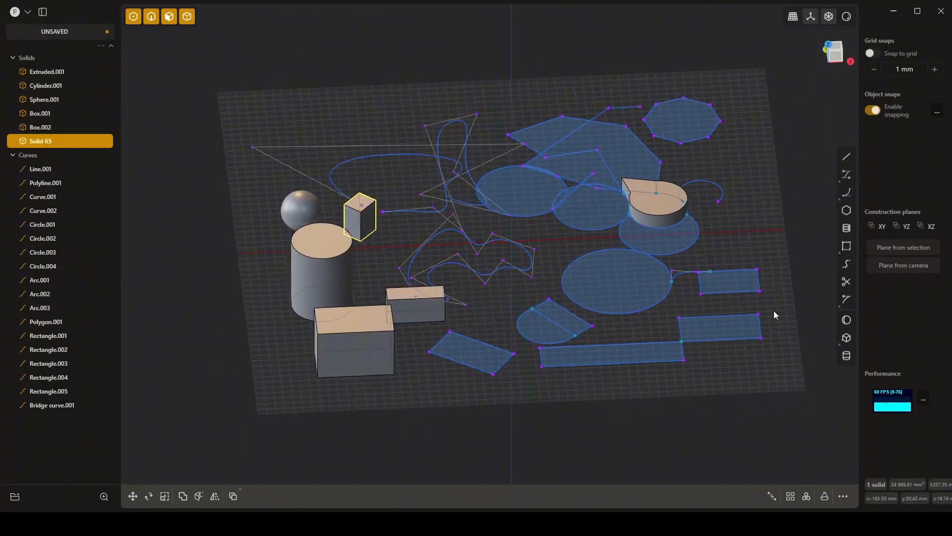